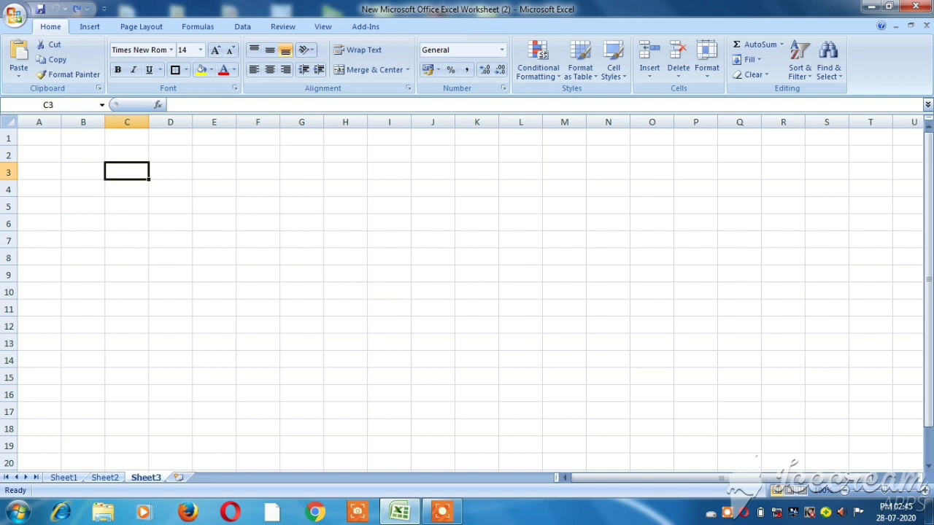
Draw an outside border around the block C3:F42.
{"action": "left_click_drag", "start_coordinate": [127, 171], "coordinate": [258, 170]}
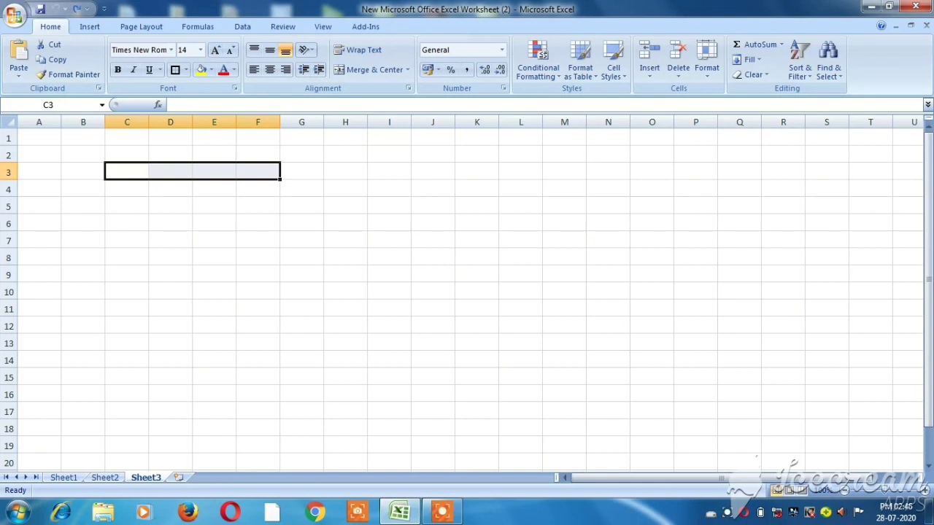
{"action": "left_click_drag", "start_coordinate": [270, 175], "coordinate": [279, 470]}
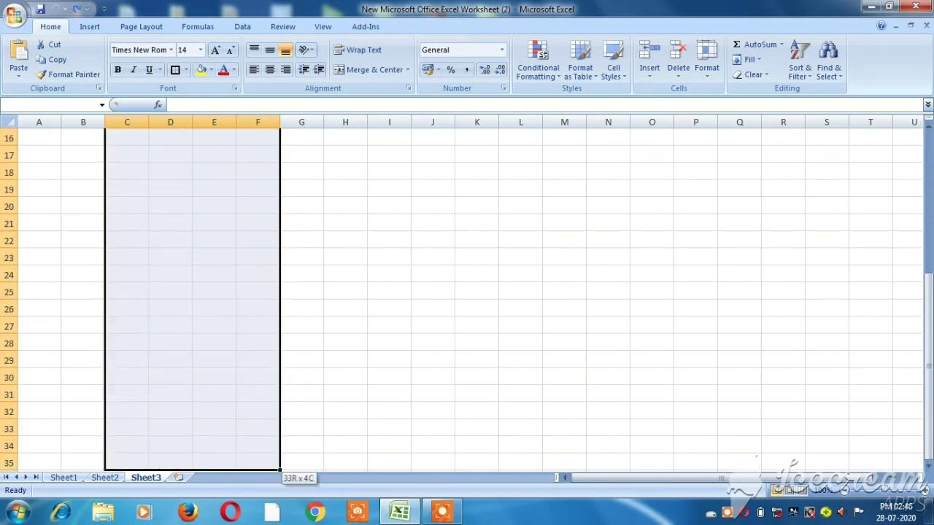
{"action": "left_click_drag", "start_coordinate": [280, 471], "coordinate": [279, 471]}
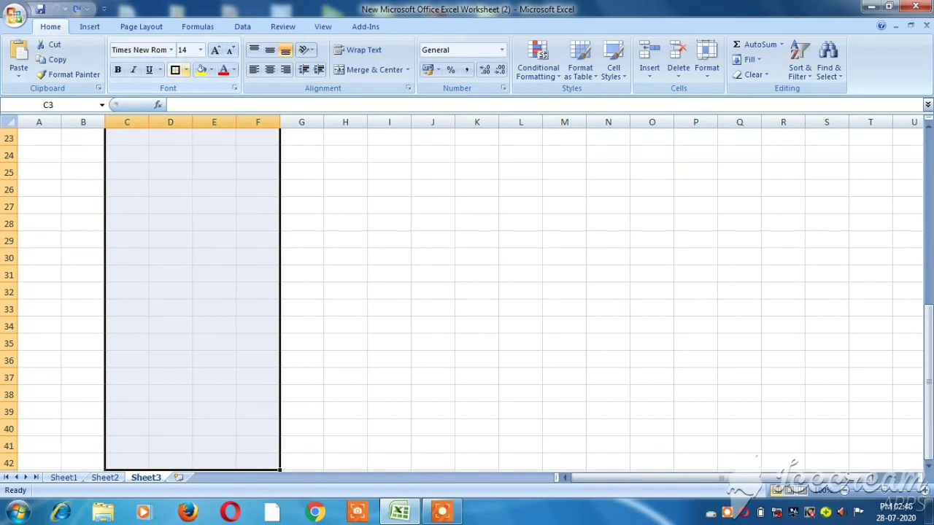
{"action": "left_click", "coordinate": [187, 70]}
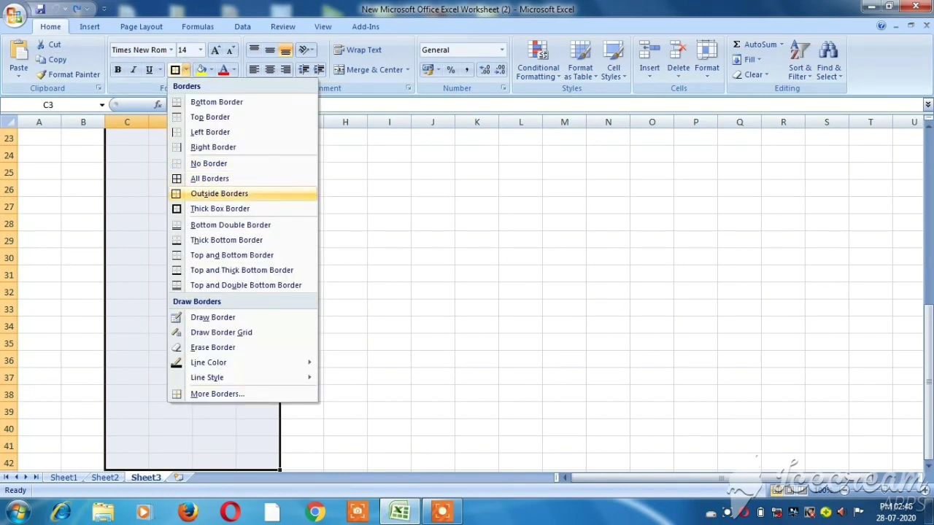
{"action": "left_click", "coordinate": [219, 194]}
{"action": "left_click", "coordinate": [219, 188]}
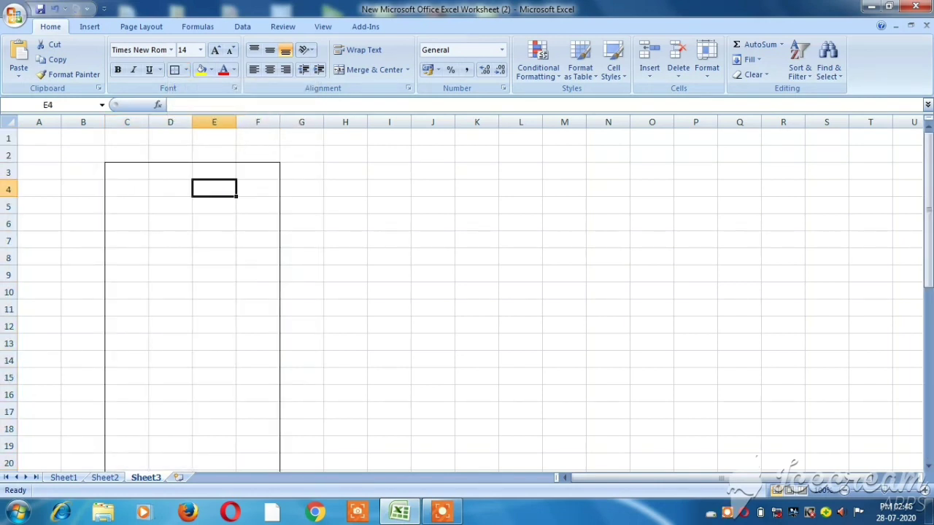
Widen column C considerably and column D slightly.
{"action": "left_click_drag", "start_coordinate": [148, 122], "coordinate": [368, 122]}
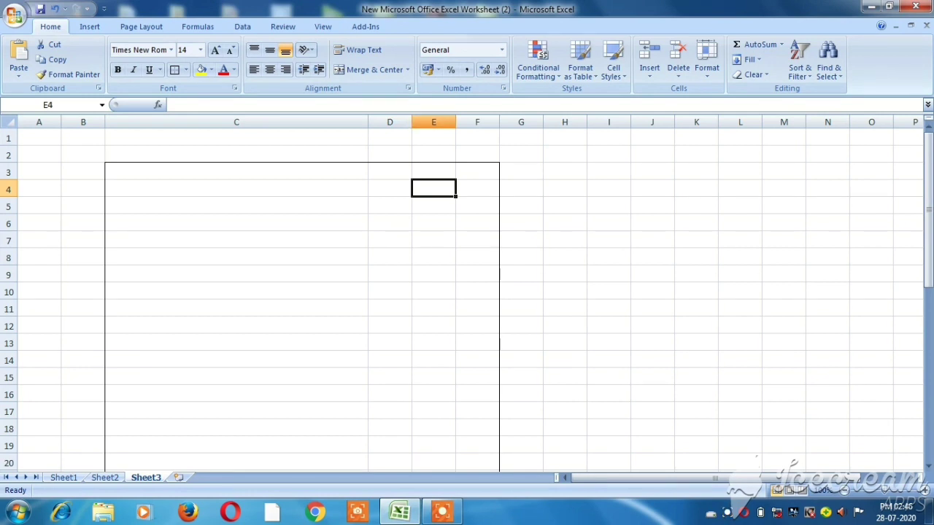
{"action": "left_click_drag", "start_coordinate": [412, 122], "coordinate": [494, 122]}
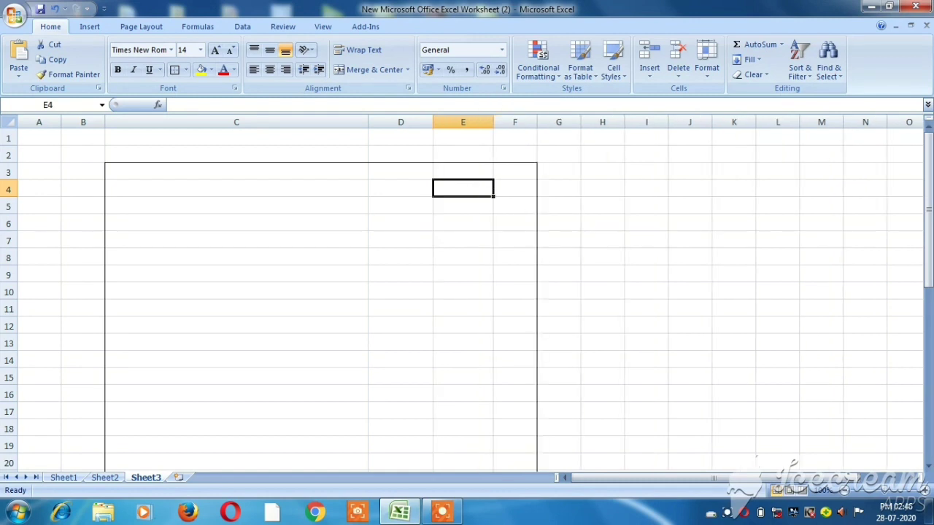
Apply a thick bottom border under C7:F7 to separate the header area.
{"action": "left_click", "coordinate": [236, 223]}
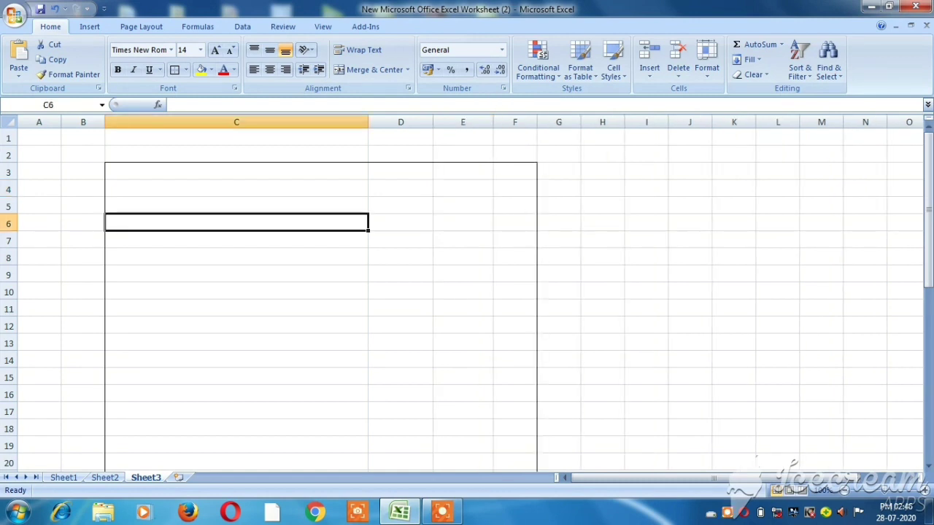
{"action": "key", "text": "Up"}
{"action": "key", "text": "Up"}
{"action": "key", "text": "Up"}
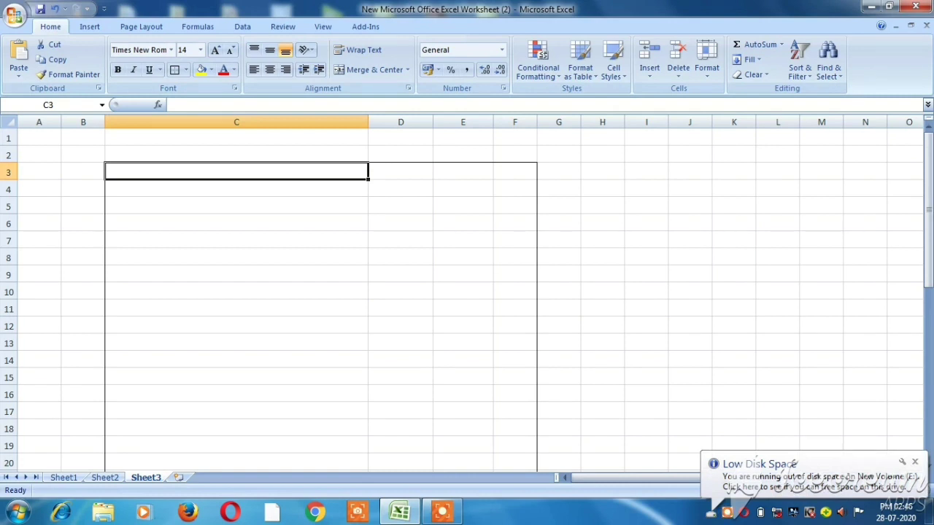
{"action": "key", "text": "Down"}
{"action": "key", "text": "Down"}
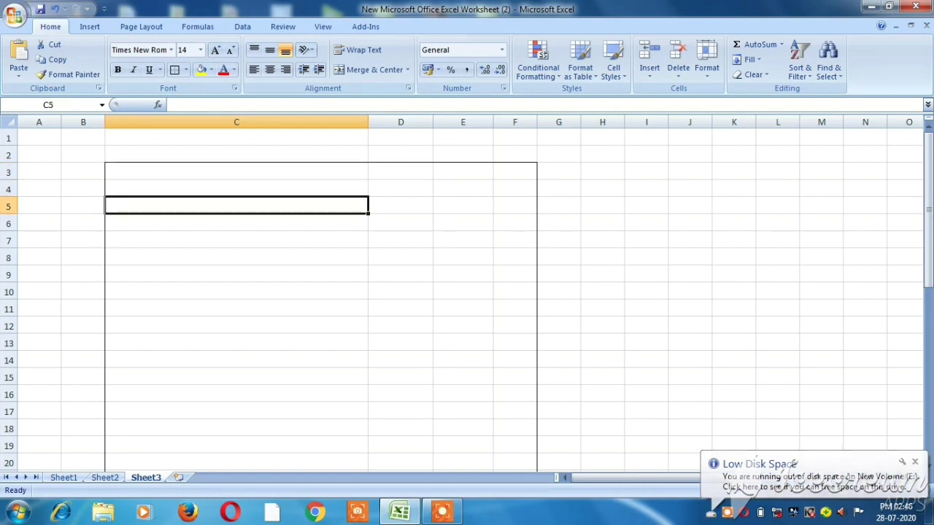
{"action": "key", "text": "Down"}
{"action": "key", "text": "Down"}
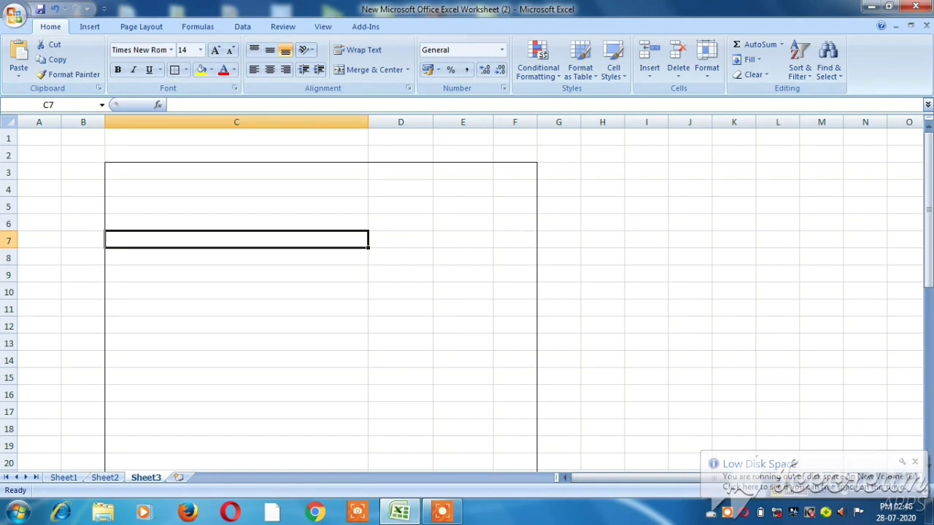
{"action": "key", "text": "shift+Right"}
{"action": "key", "text": "shift+Right"}
{"action": "key", "text": "shift+Right"}
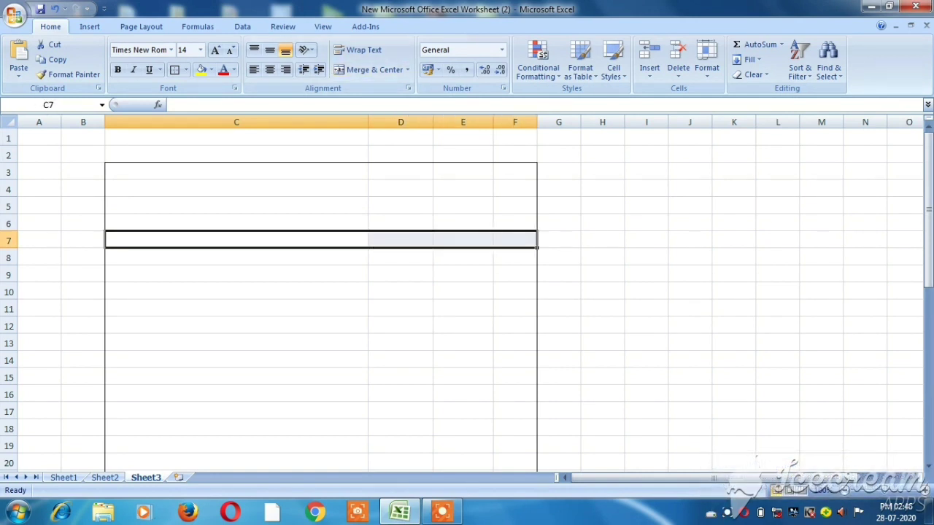
{"action": "left_click", "coordinate": [186, 69]}
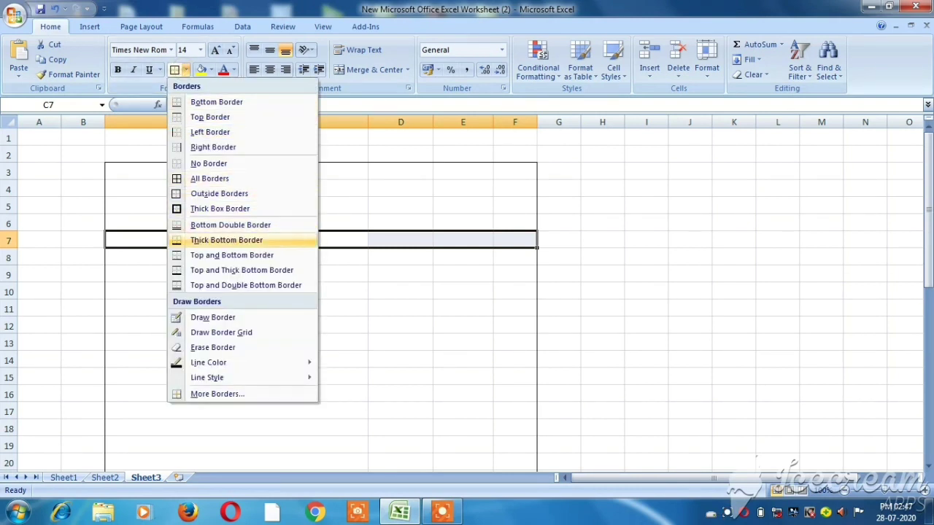
{"action": "left_click", "coordinate": [227, 240]}
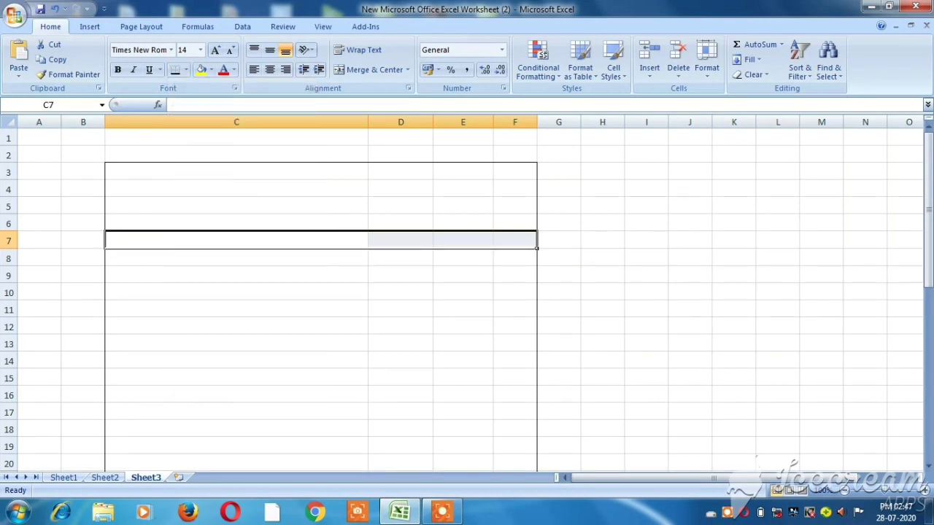
{"action": "left_click", "coordinate": [228, 275]}
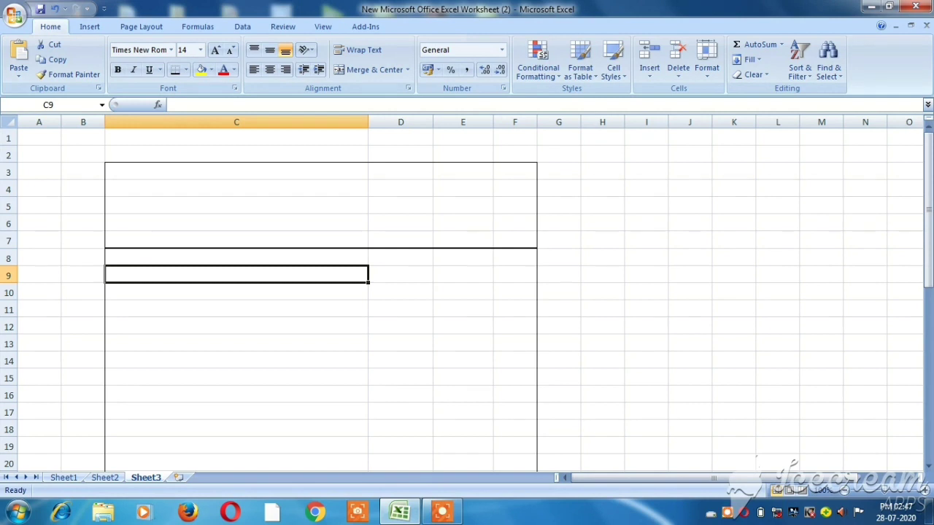
Enter the company name in C3, street address in C4, and city with PIN code in C5.
{"action": "left_click", "coordinate": [260, 173]}
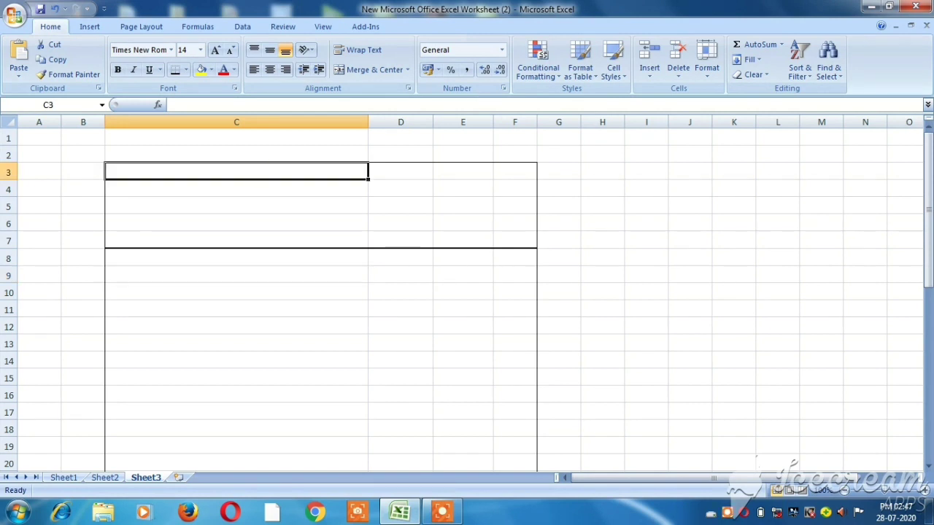
{"action": "type", "text": "SHAN"}
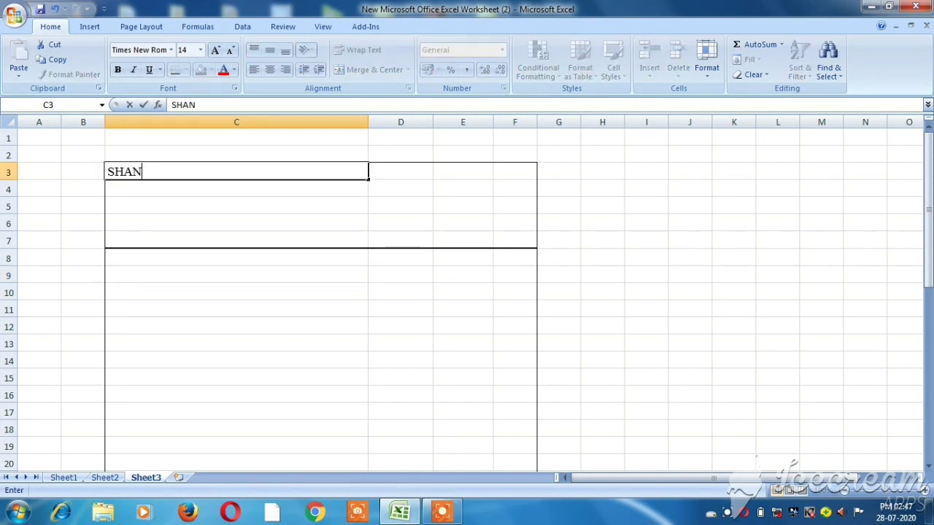
{"action": "type", "text": "THI A"}
{"action": "type", "text": "ND CO LTD"}
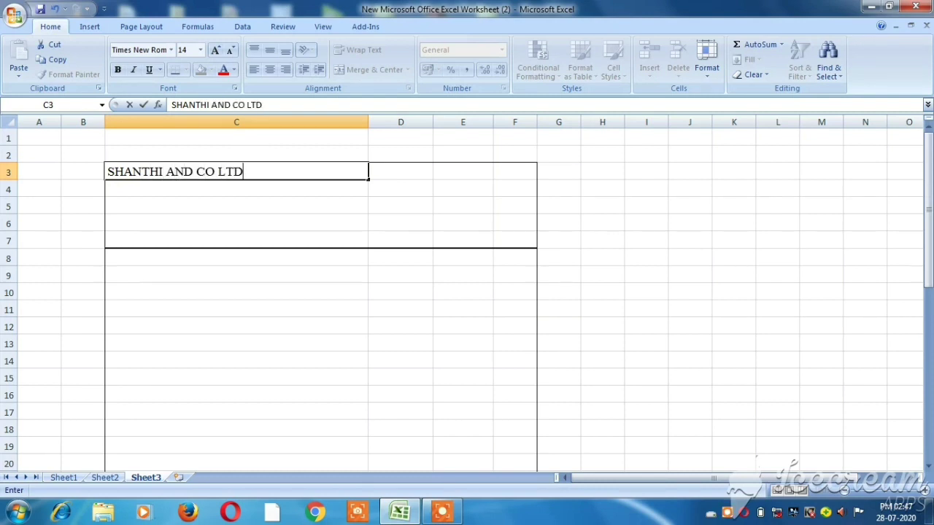
{"action": "key", "text": "Return"}
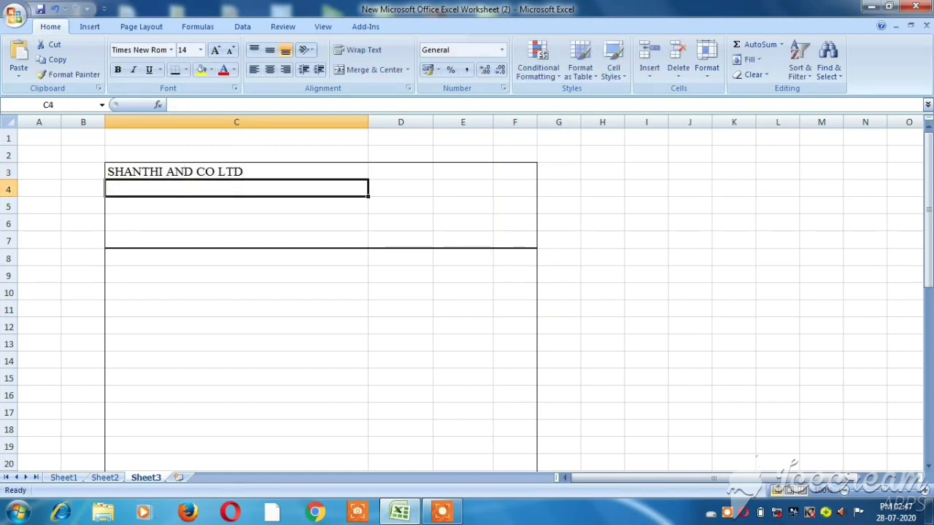
{"action": "type", "text": "NO:"}
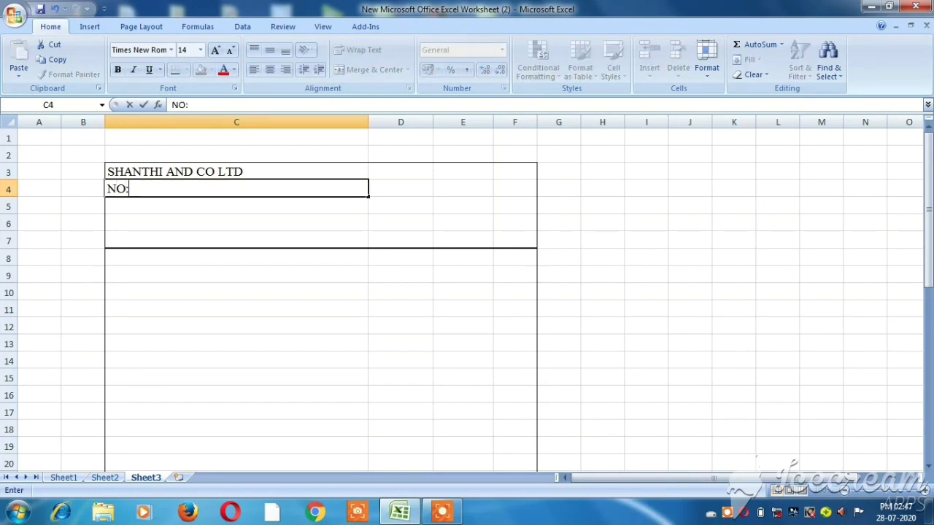
{"action": "type", "text": "54,"}
{"action": "type", "text": " NEHRU"}
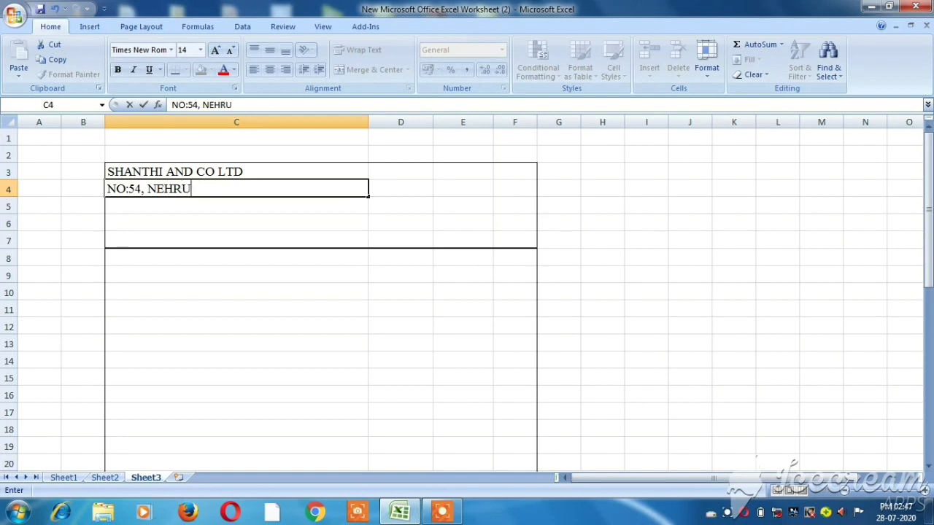
{"action": "type", "text": " STREET"}
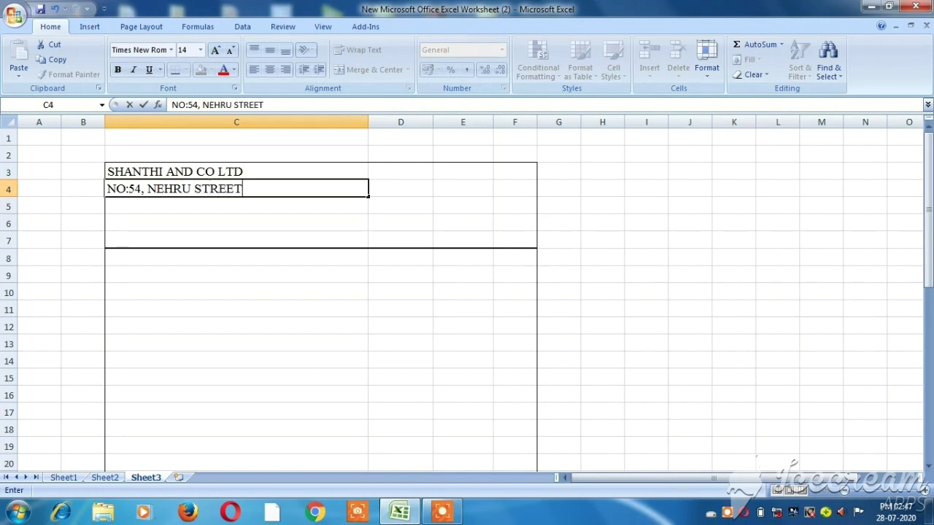
{"action": "type", "text": ", "}
{"action": "type", "text": "MVM"}
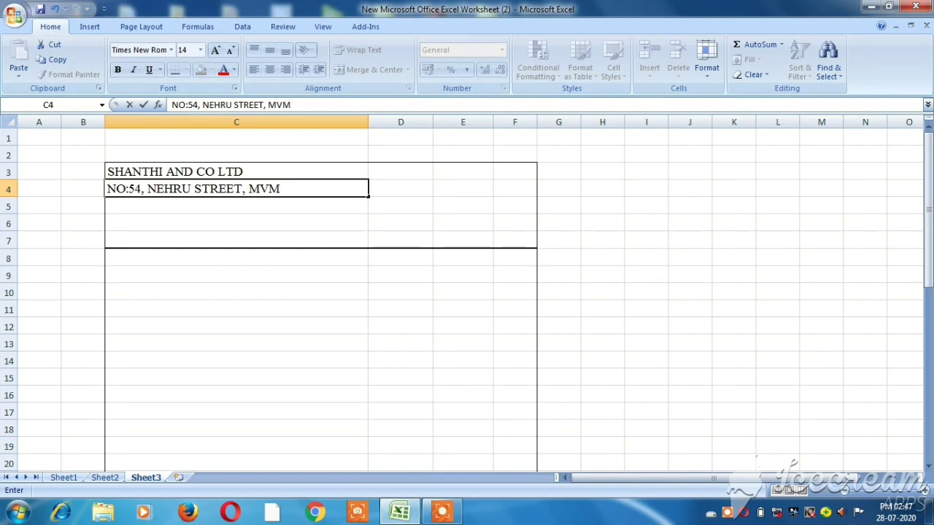
{"action": "type", "text": " ROA"}
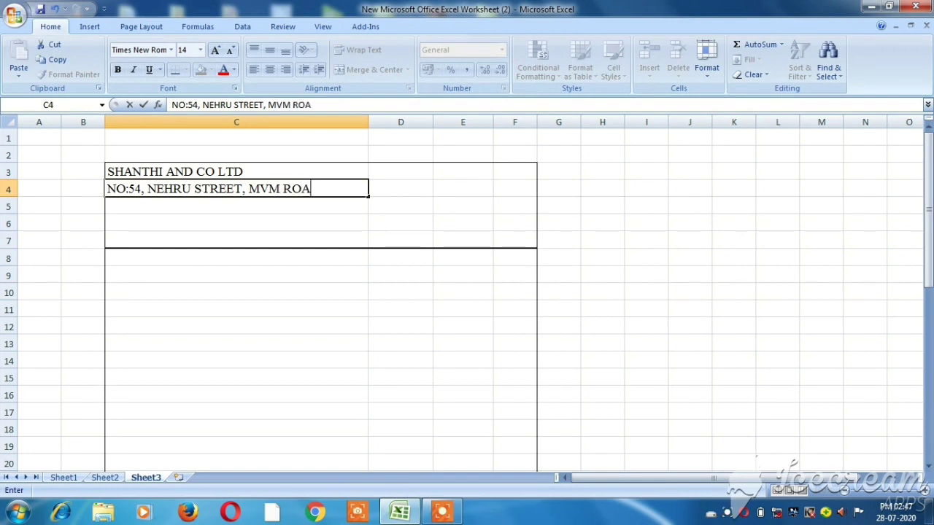
{"action": "type", "text": "D"}
{"action": "key", "text": "Return"}
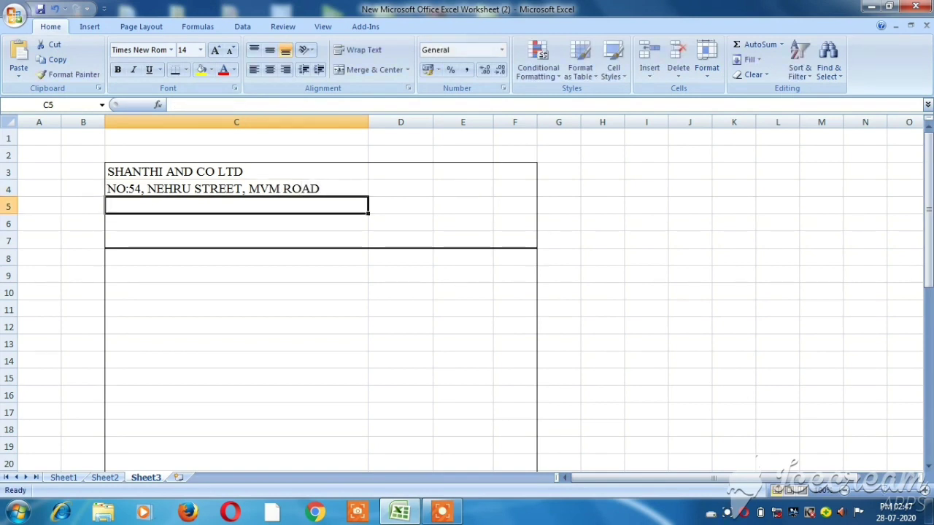
{"action": "type", "text": "C"}
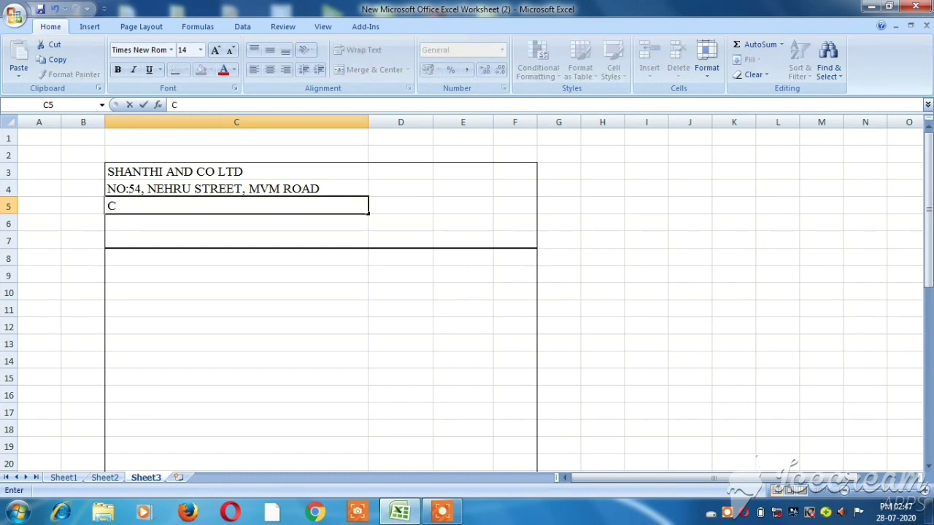
{"action": "type", "text": "HENNAI "}
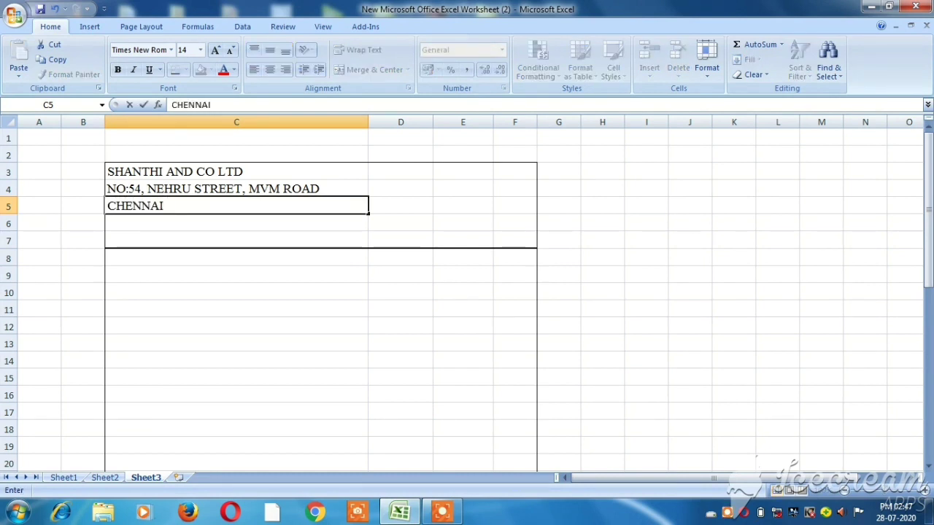
{"action": "type", "text": "- 6000"}
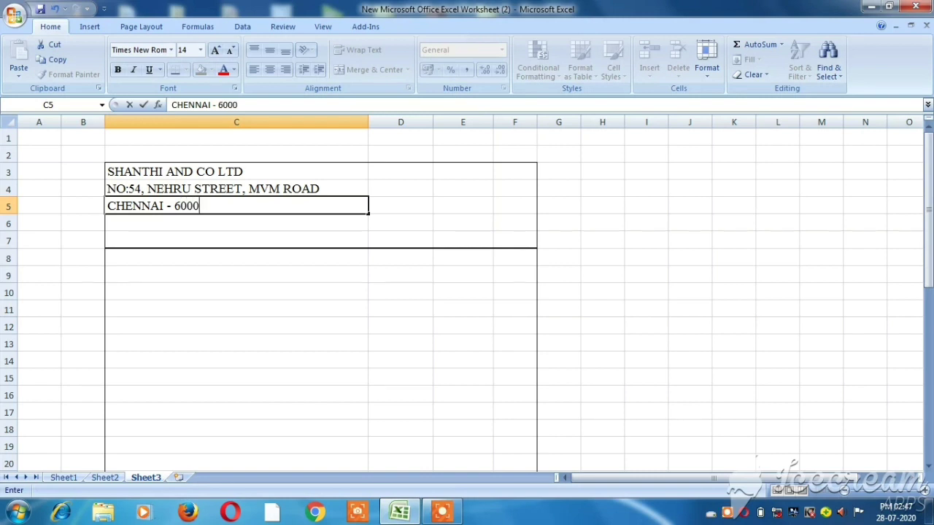
{"action": "type", "text": "60"}
{"action": "key", "text": "Return"}
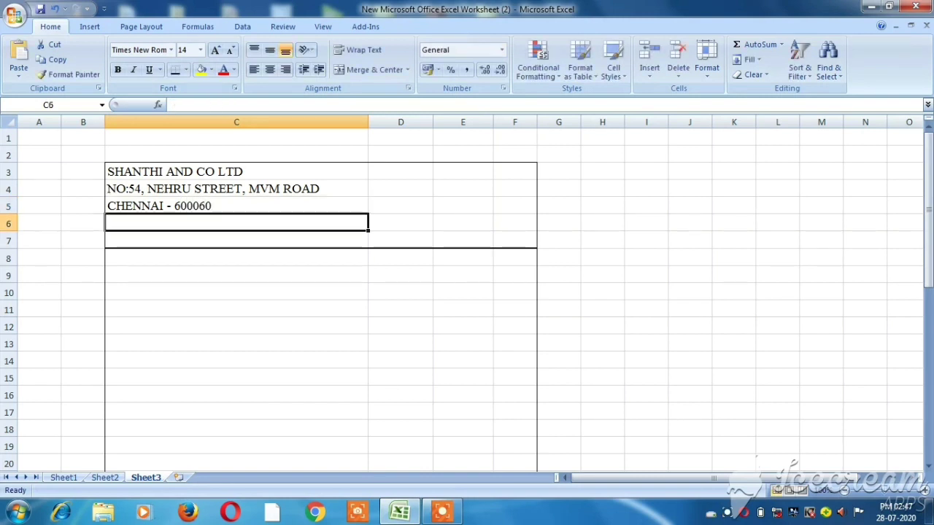
Enter the company's GST number in C6 and its PAN number in C7.
{"action": "type", "text": "G"}
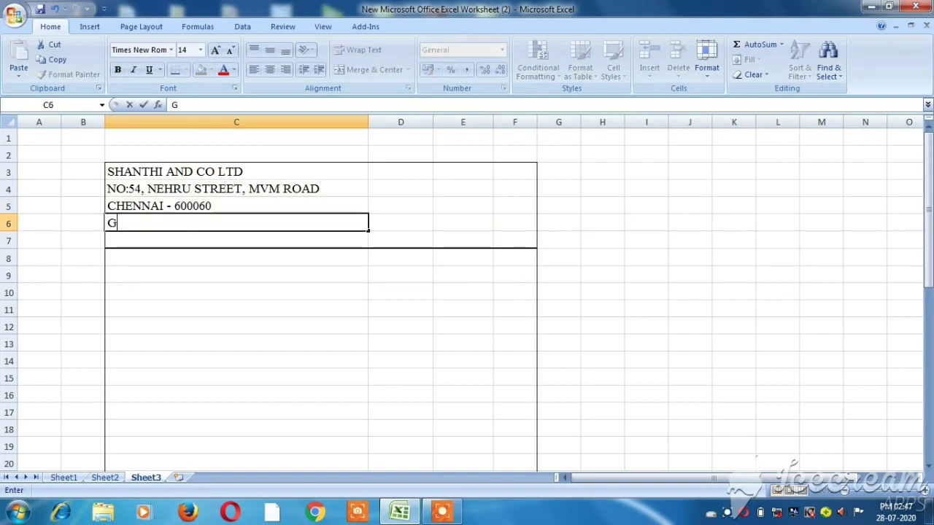
{"action": "type", "text": "ST NO"}
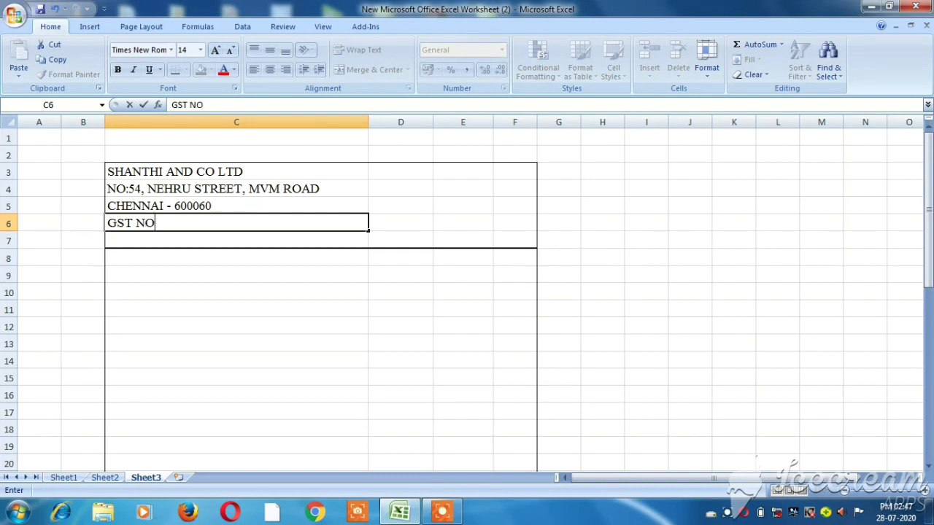
{"action": "type", "text": ":"}
{"action": "type", "text": "07A"}
{"action": "type", "text": "A"}
{"action": "type", "text": "FD"}
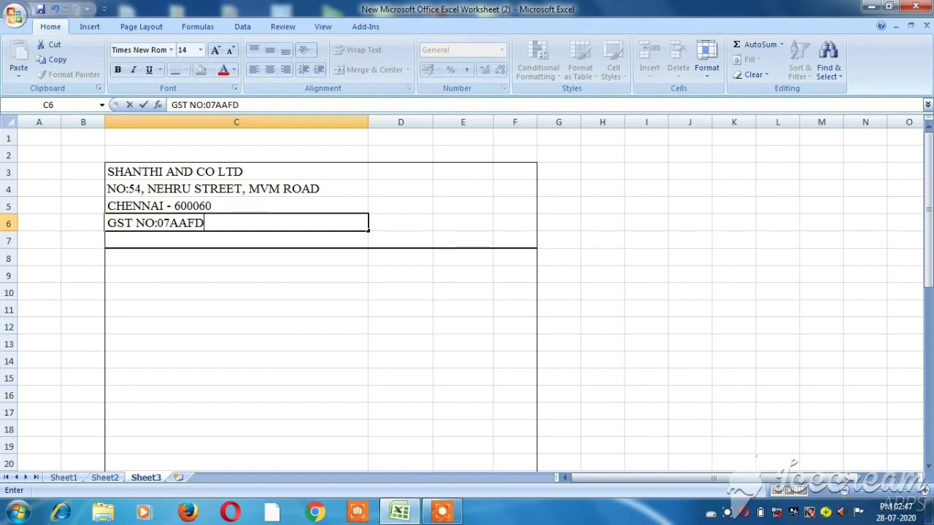
{"action": "type", "text": "64"}
{"action": "type", "text": "57"}
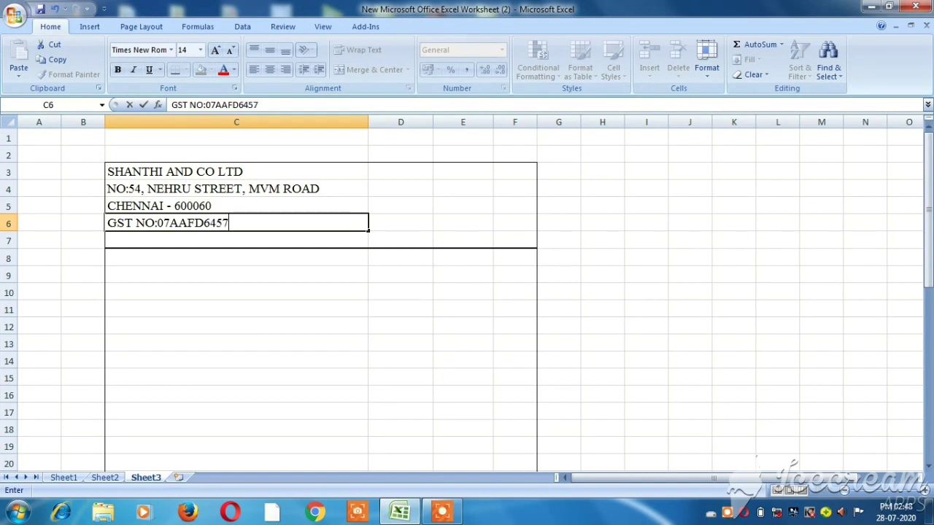
{"action": "type", "text": "J"}
{"action": "type", "text": "J3"}
{"action": "key", "text": "Return"}
{"action": "type", "text": "PAN N"}
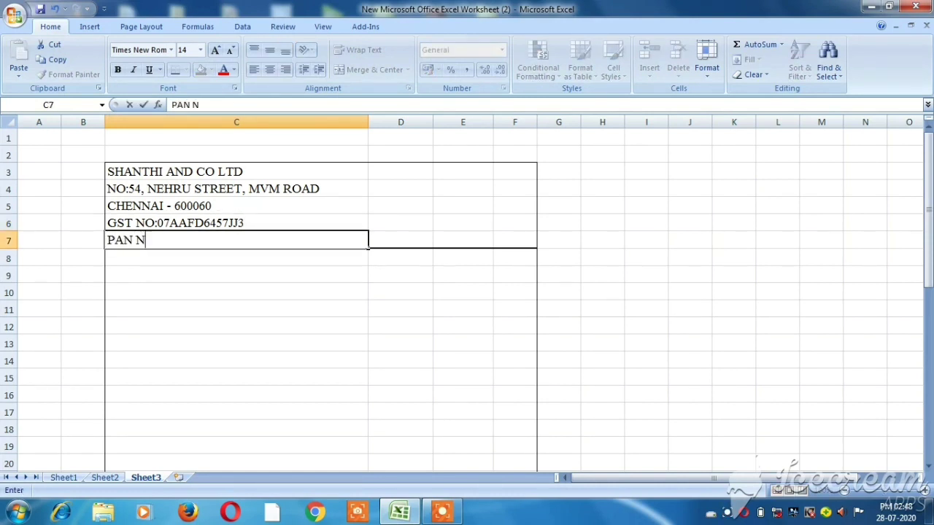
{"action": "type", "text": "O:"}
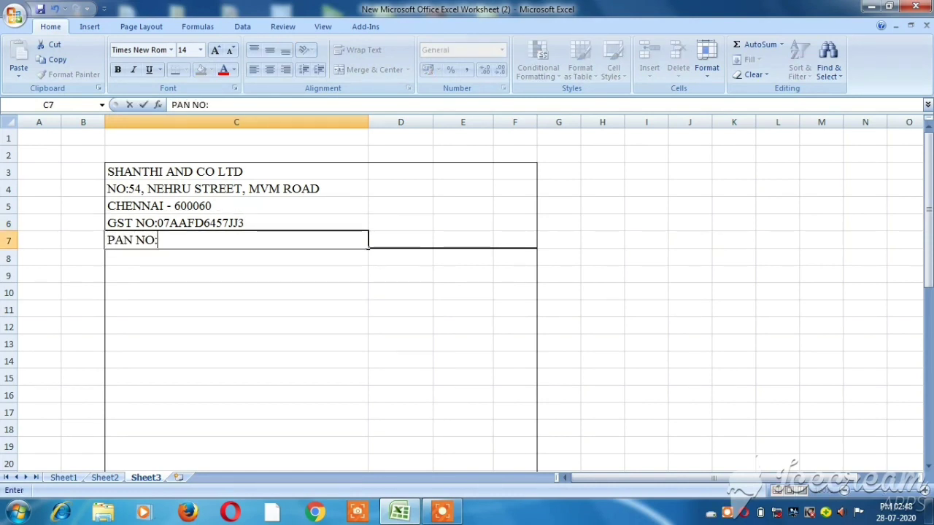
{"action": "type", "text": "AAA"}
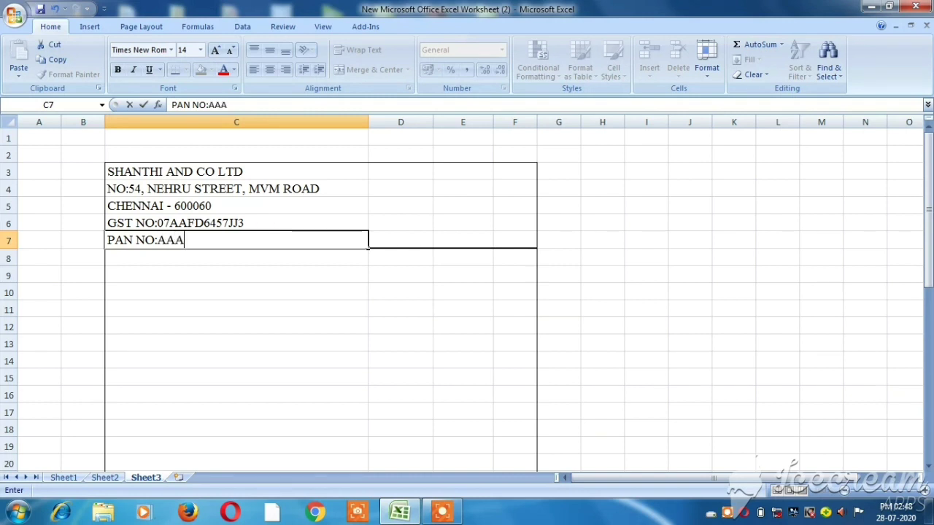
{"action": "type", "text": "CR"}
{"action": "type", "text": "1788"}
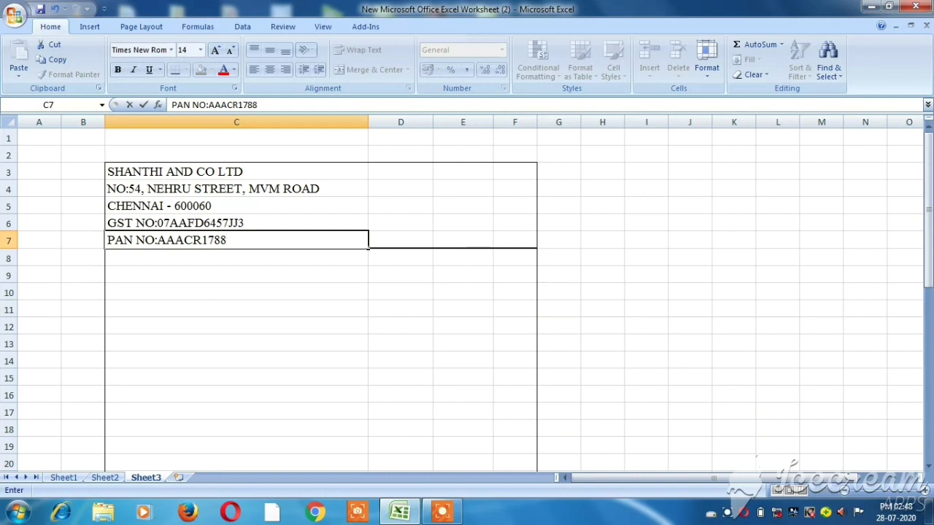
{"action": "type", "text": "Q"}
{"action": "key", "text": "Return"}
{"action": "key", "text": "Up"}
{"action": "key", "text": "Up"}
{"action": "key", "text": "Up"}
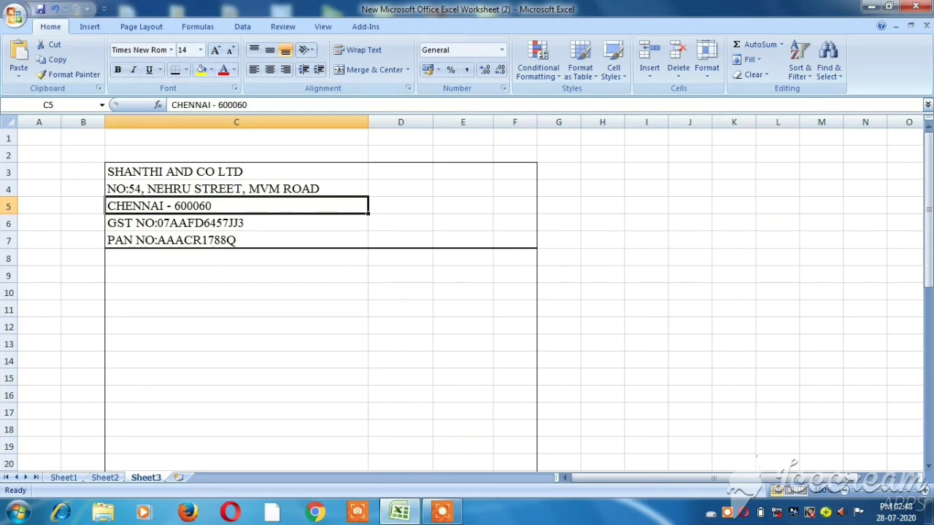
Widen column F slightly and make the C3 company title bold at 18 pt.
{"action": "key", "text": "Up"}
{"action": "key", "text": "Up"}
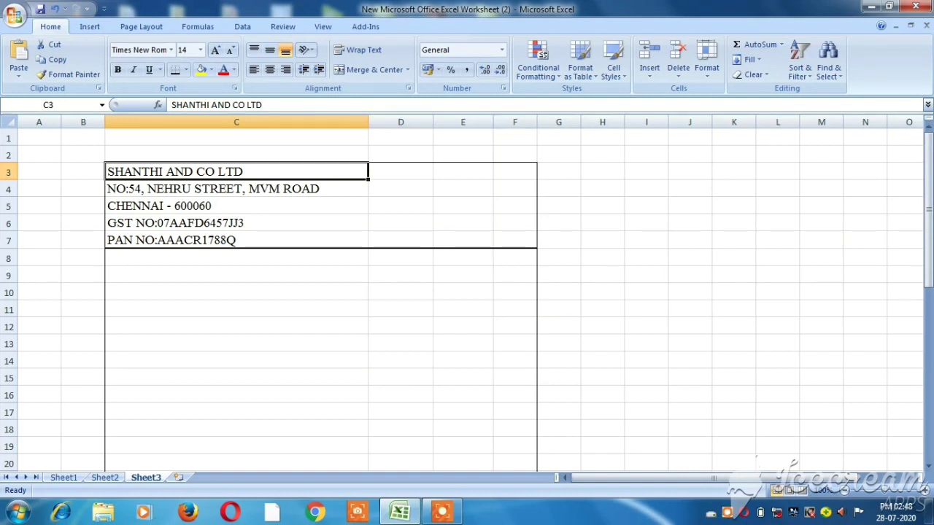
{"action": "left_click_drag", "start_coordinate": [537, 122], "coordinate": [551, 121]}
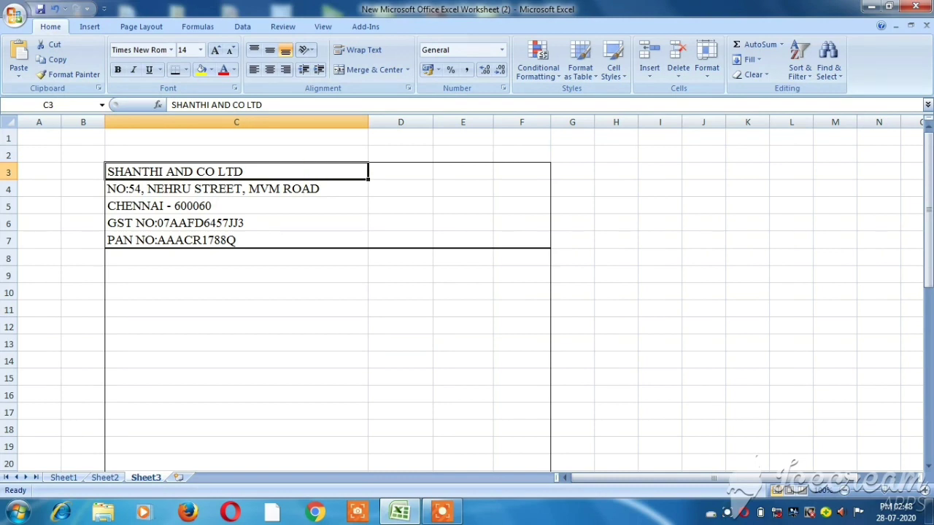
{"action": "key", "text": "ctrl+b"}
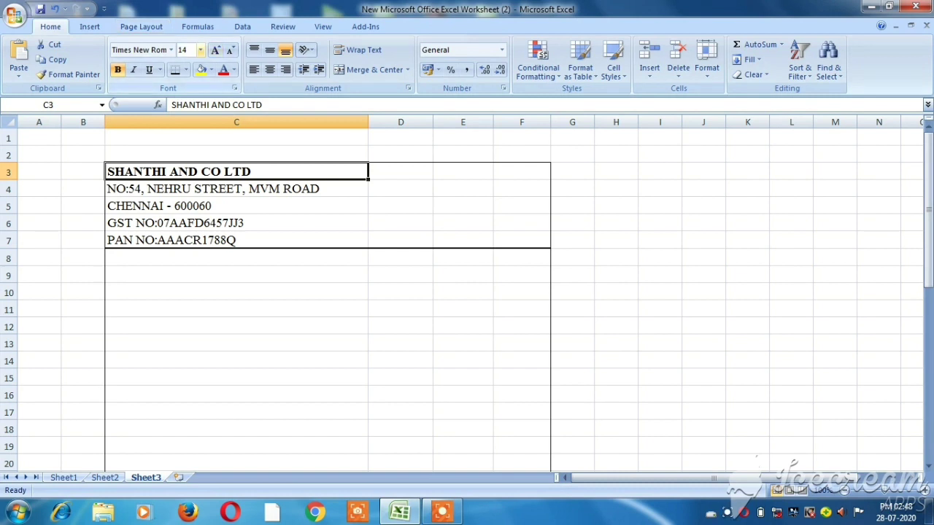
{"action": "left_click", "coordinate": [200, 49]}
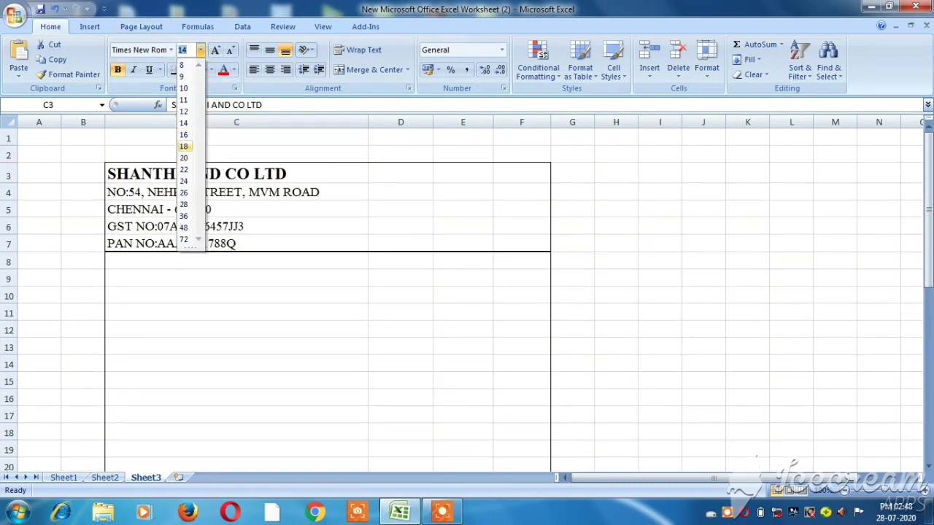
{"action": "left_click", "coordinate": [184, 146]}
Merge and centre the company name, street and city lines (rows 3–5) across C:F.
{"action": "left_click", "coordinate": [184, 193]}
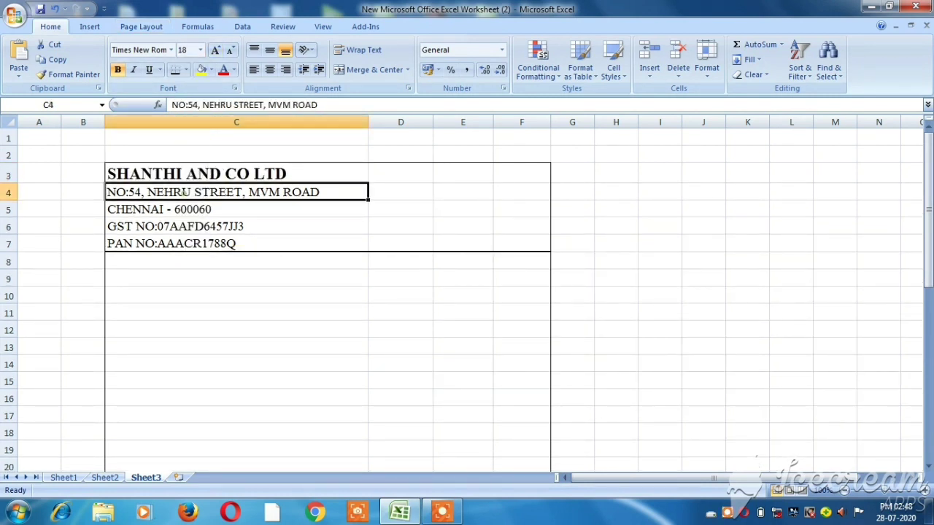
{"action": "left_click_drag", "start_coordinate": [197, 174], "coordinate": [522, 174]}
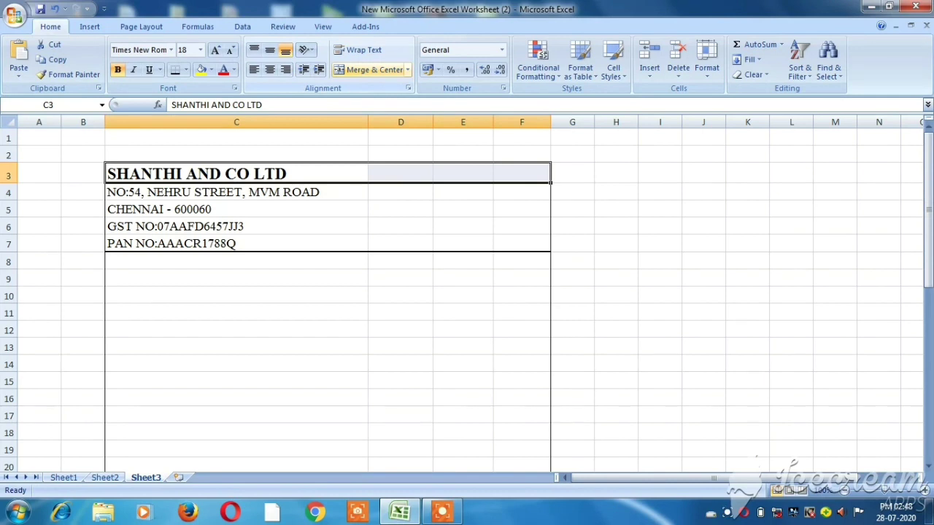
{"action": "left_click", "coordinate": [375, 70]}
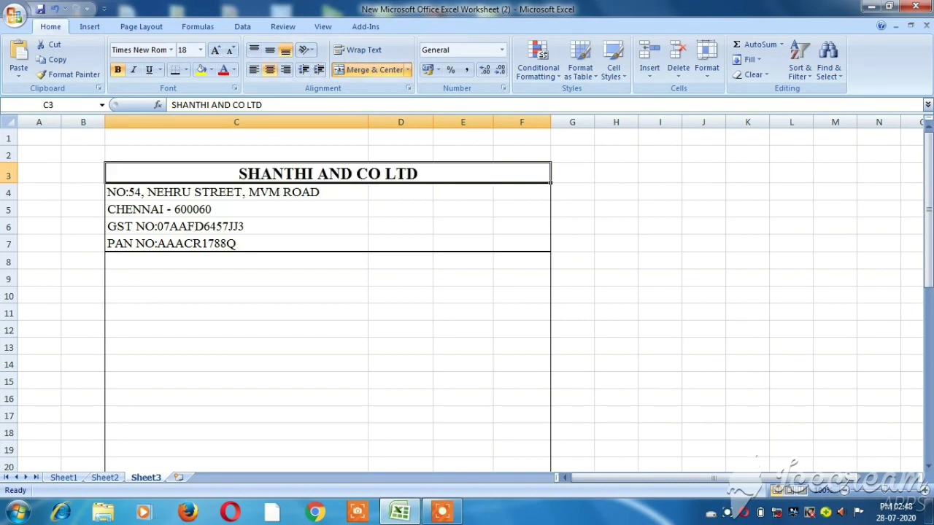
{"action": "left_click_drag", "start_coordinate": [255, 192], "coordinate": [521, 192]}
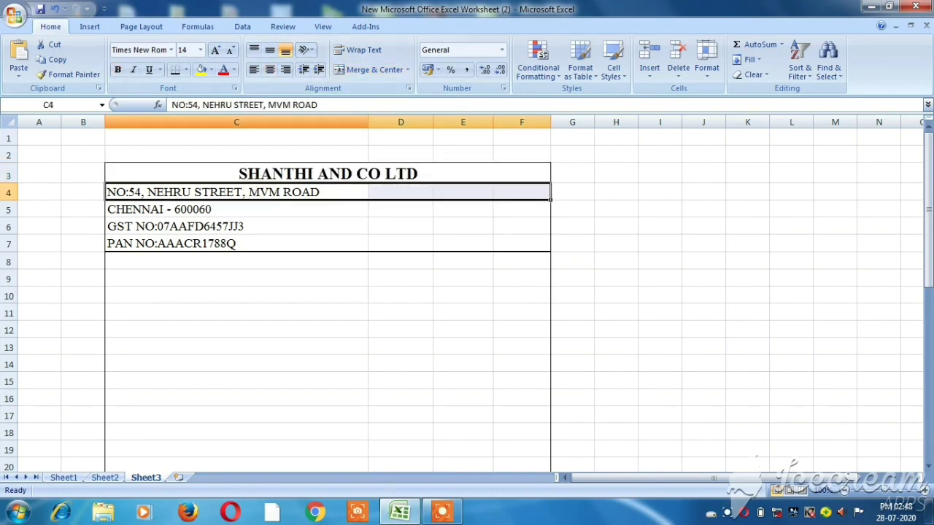
{"action": "left_click", "coordinate": [375, 70]}
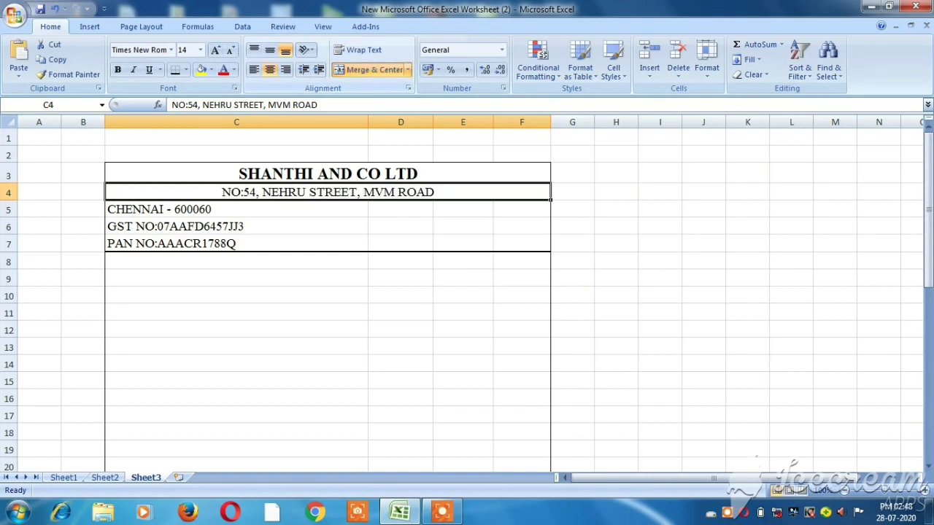
{"action": "left_click_drag", "start_coordinate": [329, 211], "coordinate": [522, 210]}
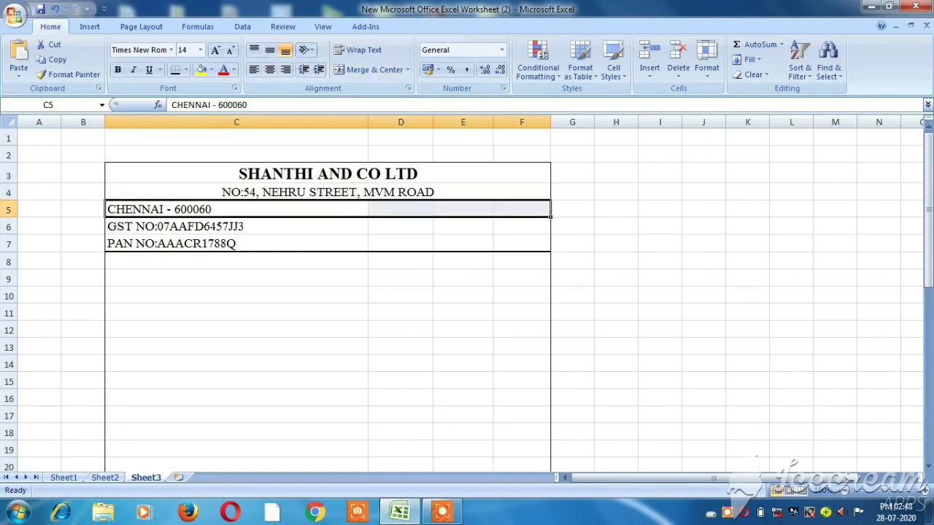
{"action": "left_click", "coordinate": [372, 69]}
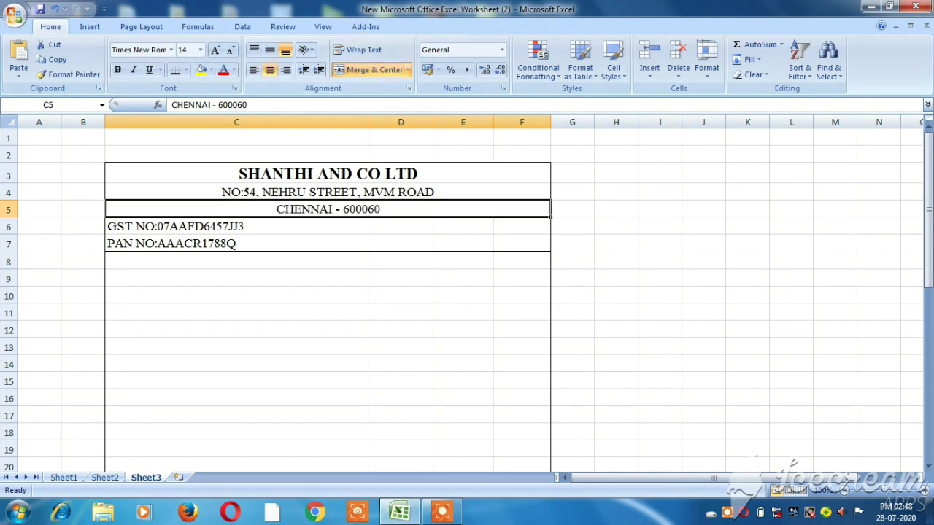
Merge and centre the GST and PAN lines (rows 6–7) across C:F.
{"action": "left_click_drag", "start_coordinate": [270, 228], "coordinate": [525, 226]}
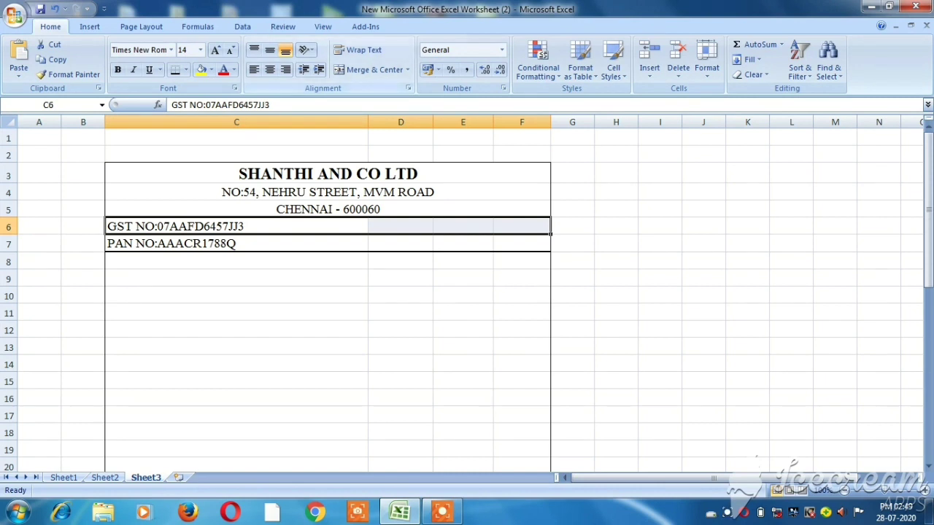
{"action": "left_click", "coordinate": [373, 70]}
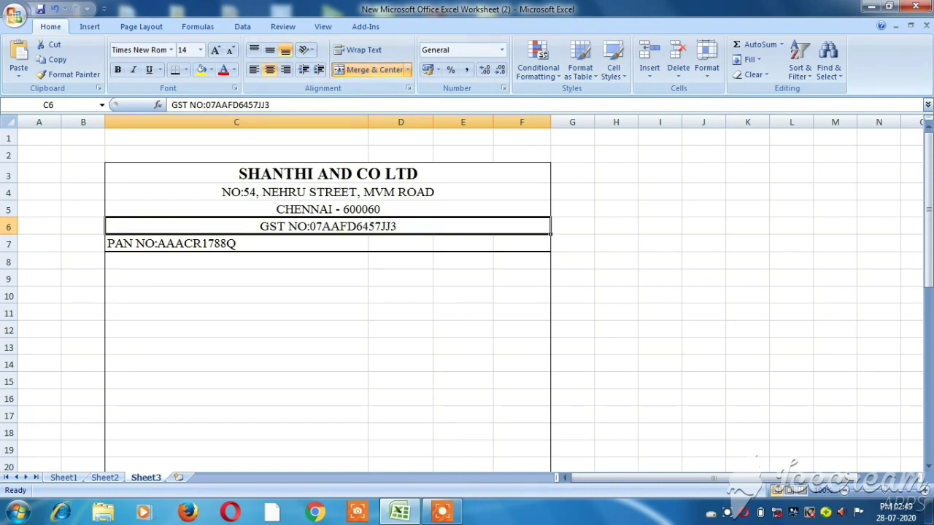
{"action": "left_click_drag", "start_coordinate": [292, 243], "coordinate": [545, 246]}
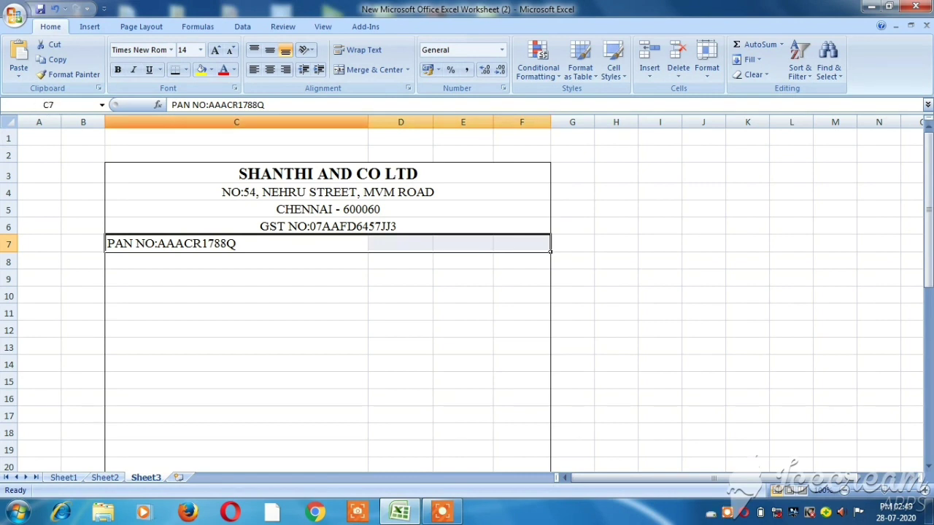
{"action": "left_click", "coordinate": [351, 73]}
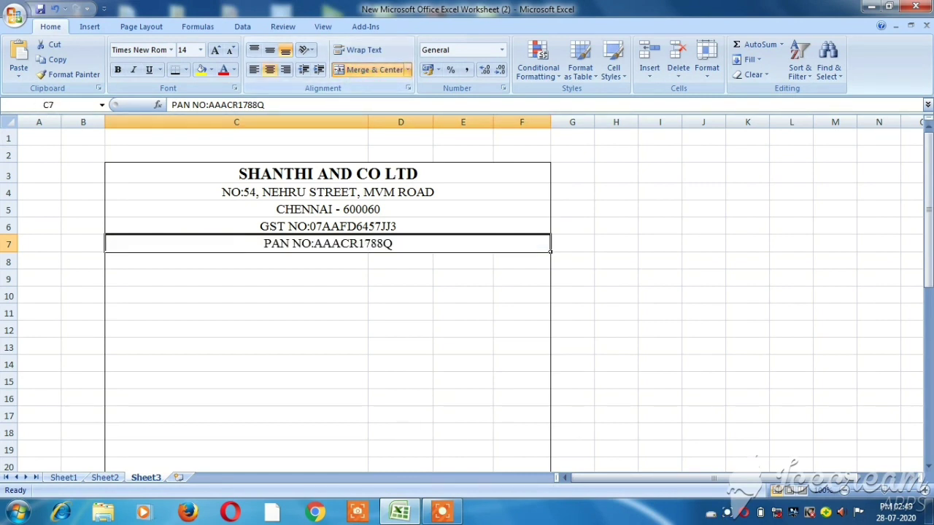
{"action": "left_click", "coordinate": [349, 226]}
{"action": "key", "text": "Down"}
Discard an accidental entry over the GST line, leaving it unchanged.
{"action": "key", "text": "Down"}
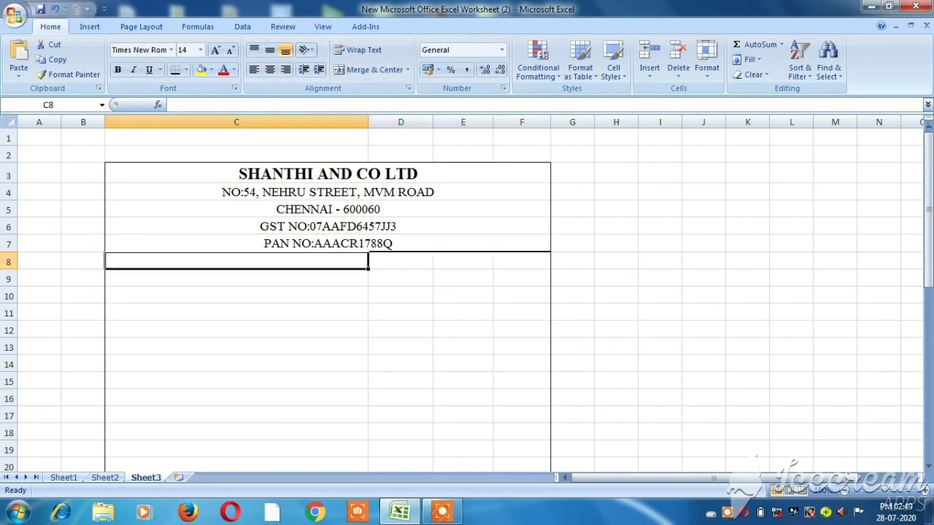
{"action": "key", "text": "Down"}
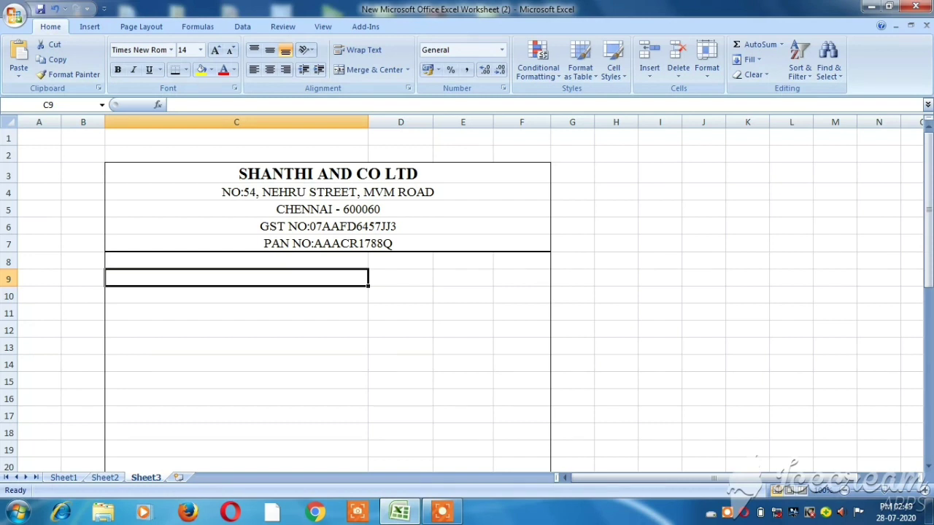
{"action": "key", "text": "Up"}
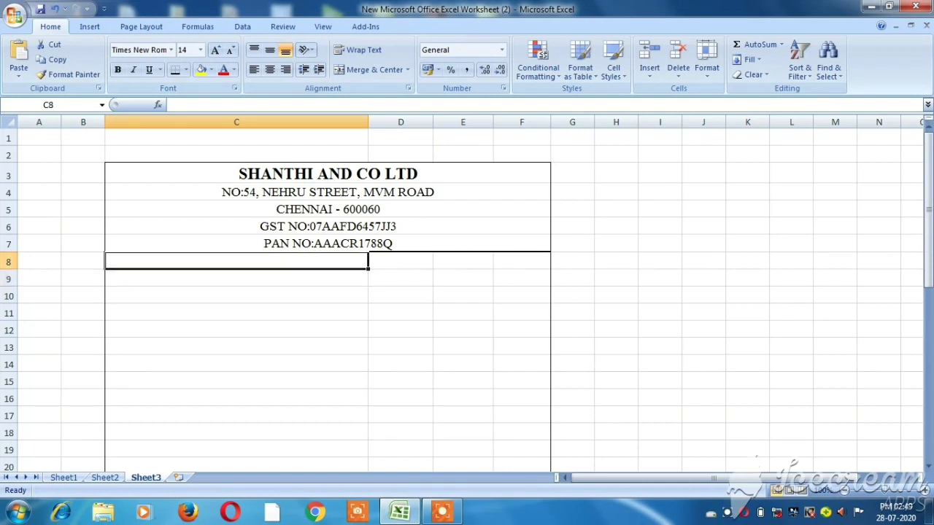
{"action": "type", "text": "T"}
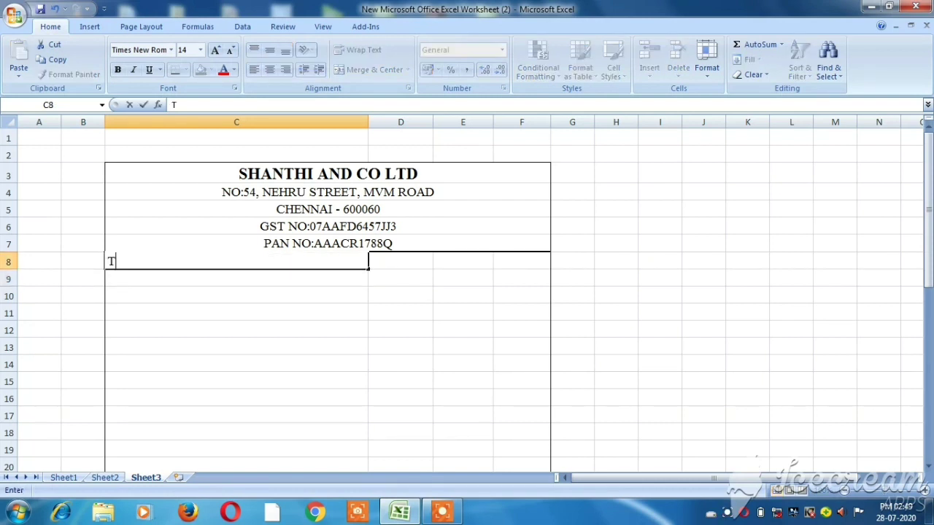
{"action": "left_click", "coordinate": [327, 227]}
{"action": "type", "text": "A"}
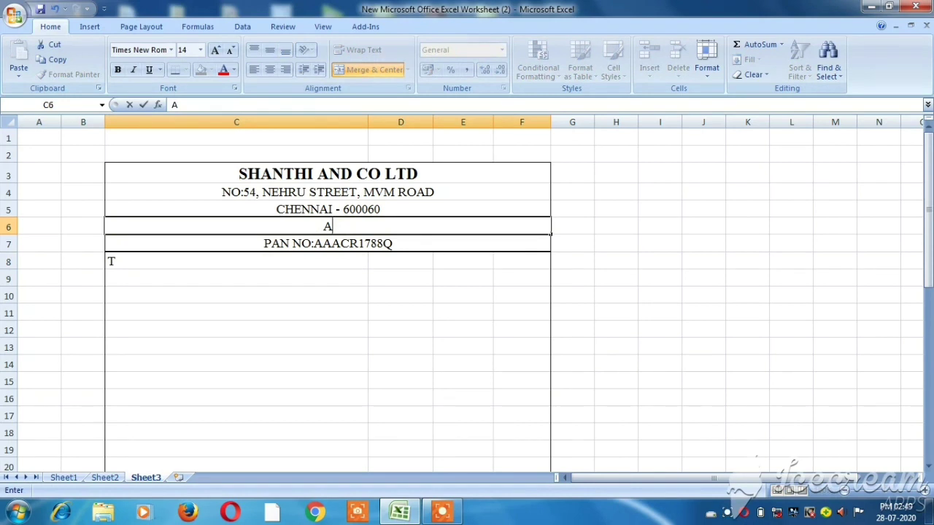
{"action": "key", "text": "Escape"}
Enter the heading TAX INVOICE in C8 and select C8:F8.
{"action": "key", "text": "Down"}
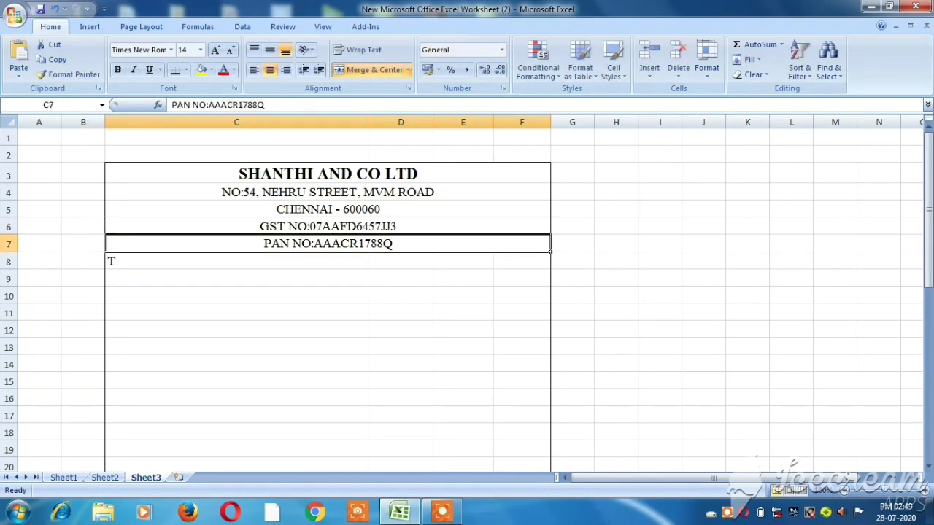
{"action": "key", "text": "Down"}
{"action": "type", "text": "T"}
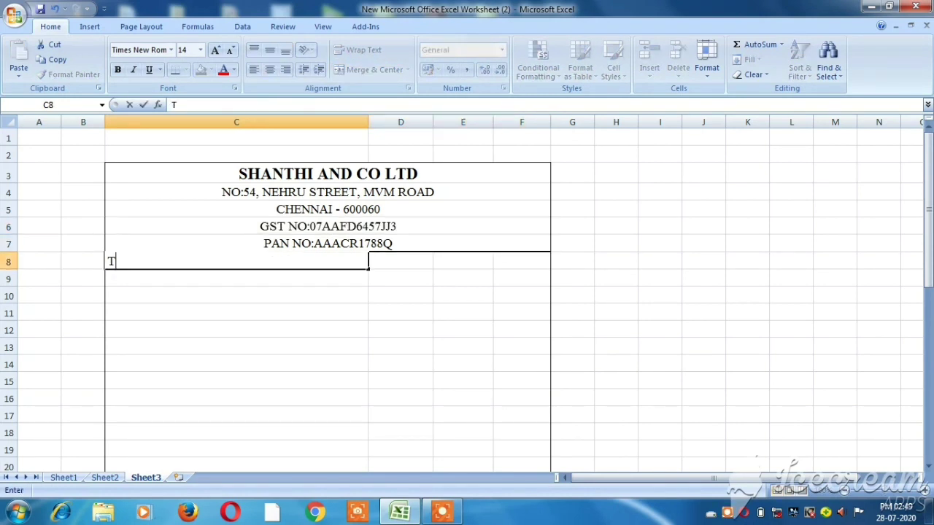
{"action": "type", "text": "AX "}
{"action": "type", "text": "INVOICE"}
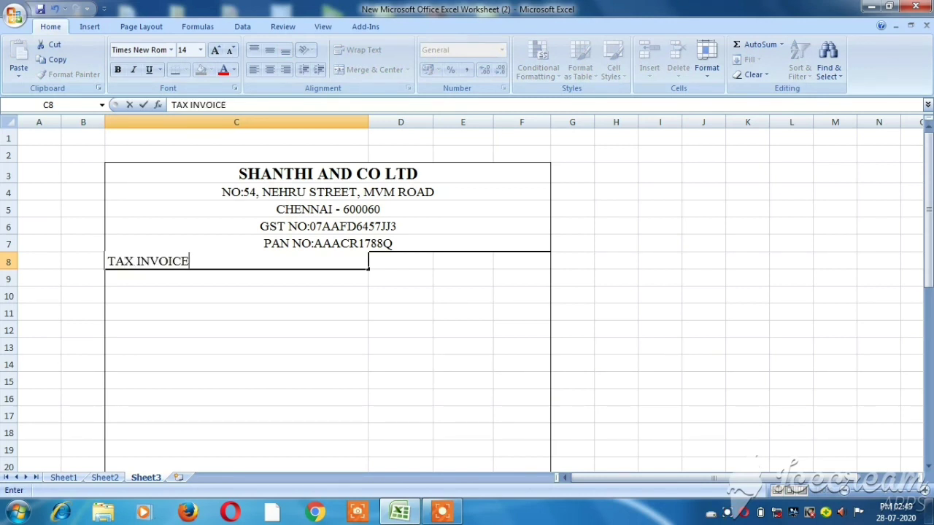
{"action": "key", "text": "Return"}
{"action": "key", "text": "Up"}
{"action": "left_click_drag", "start_coordinate": [328, 261], "coordinate": [522, 261]}
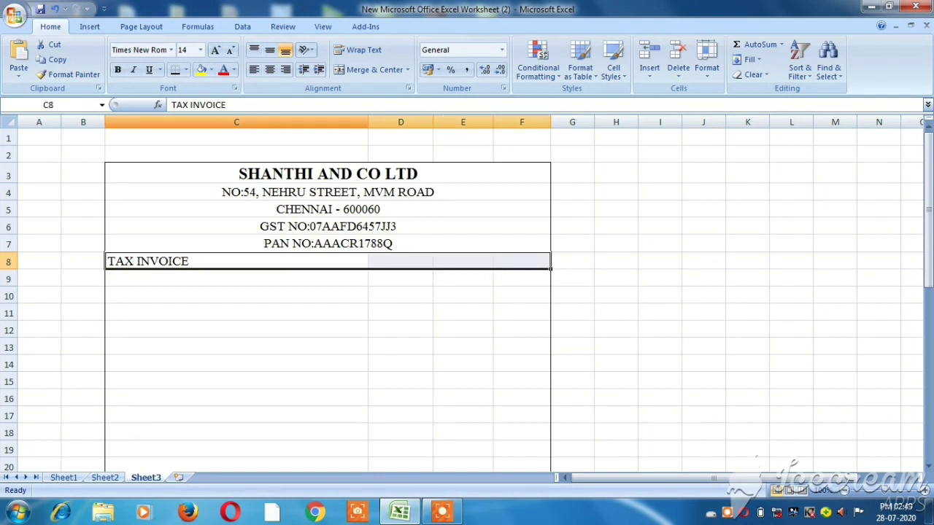
Make TAX INVOICE bold, 18 pt, merged and centred across C8:F8 with olive-green fill.
{"action": "left_click", "coordinate": [117, 69]}
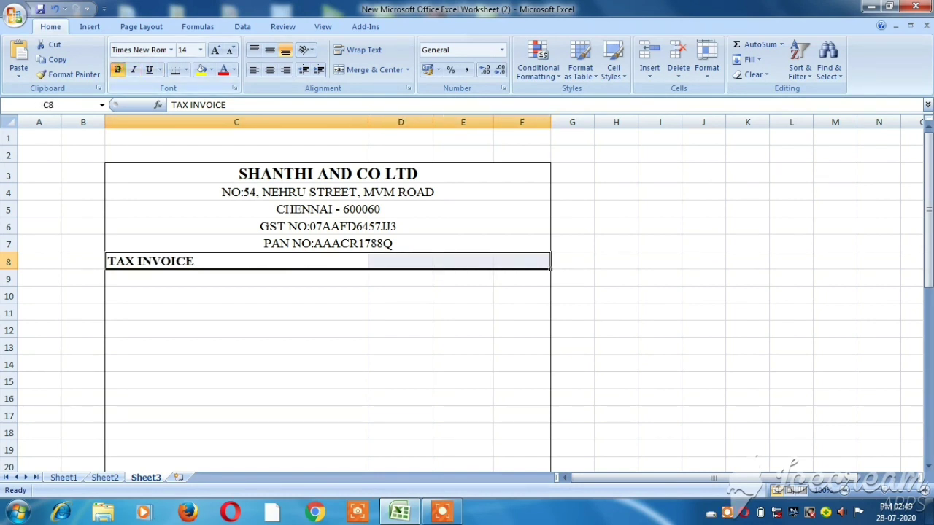
{"action": "left_click", "coordinate": [186, 69]}
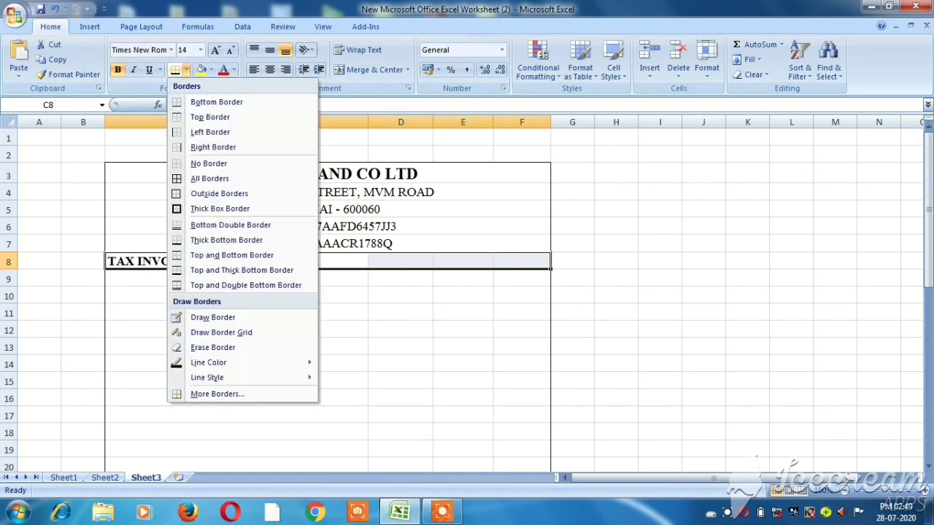
{"action": "left_click", "coordinate": [200, 49]}
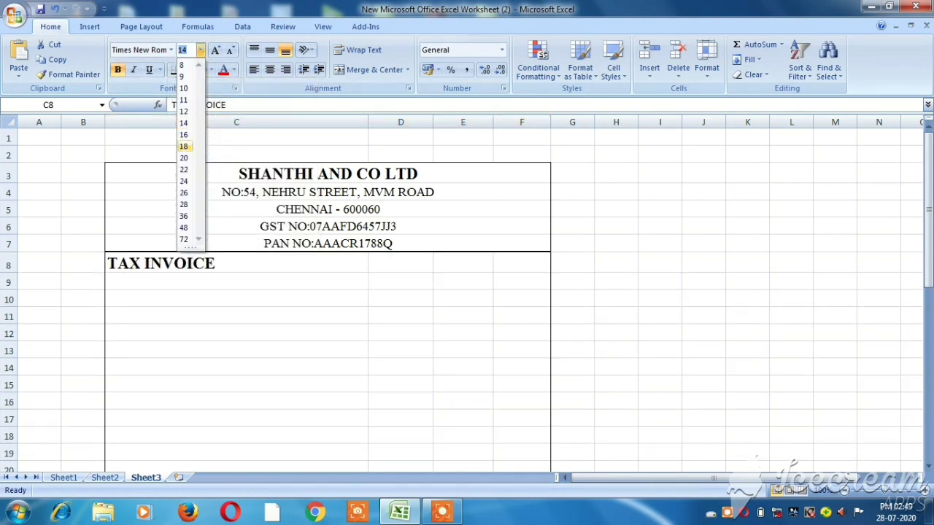
{"action": "left_click", "coordinate": [183, 146]}
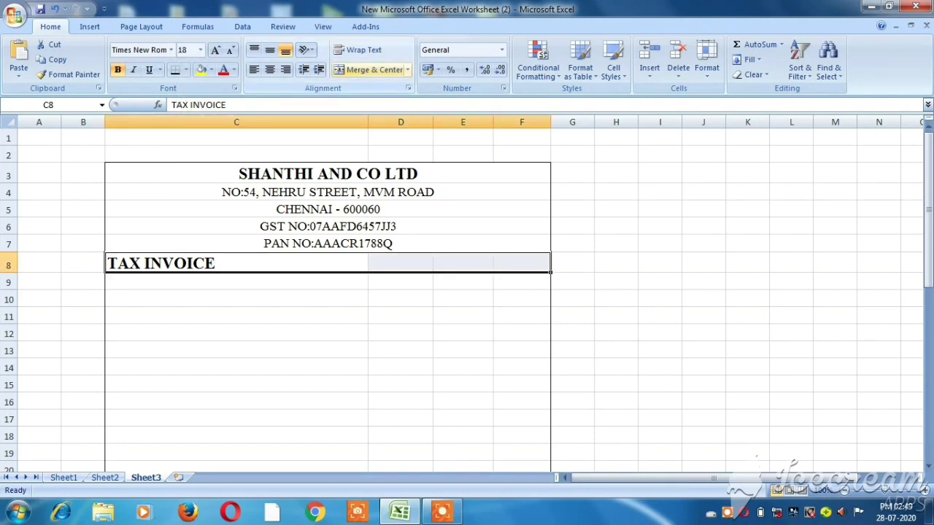
{"action": "left_click", "coordinate": [372, 69]}
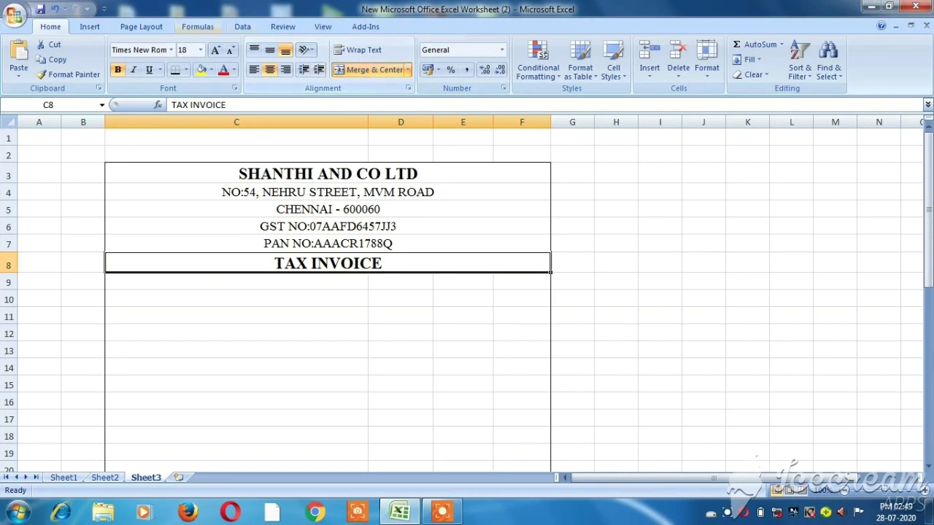
{"action": "left_click", "coordinate": [211, 69]}
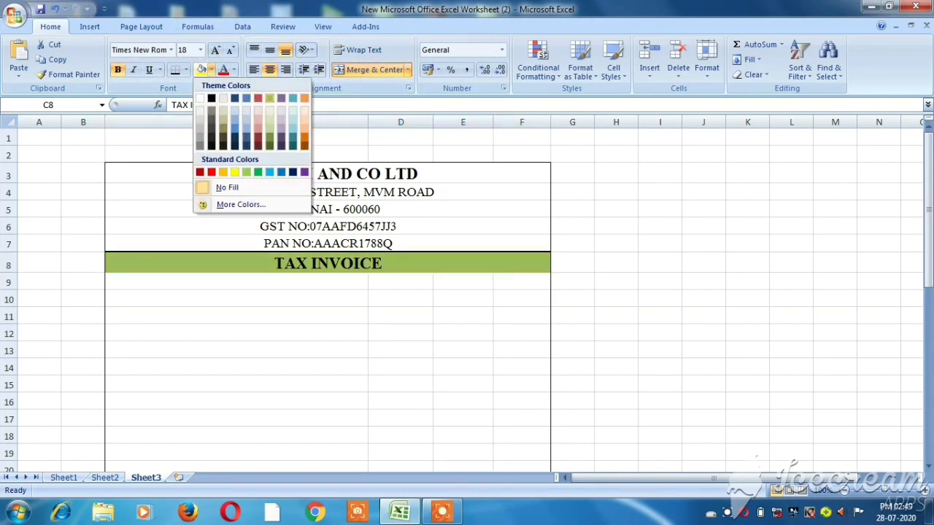
{"action": "left_click", "coordinate": [269, 98]}
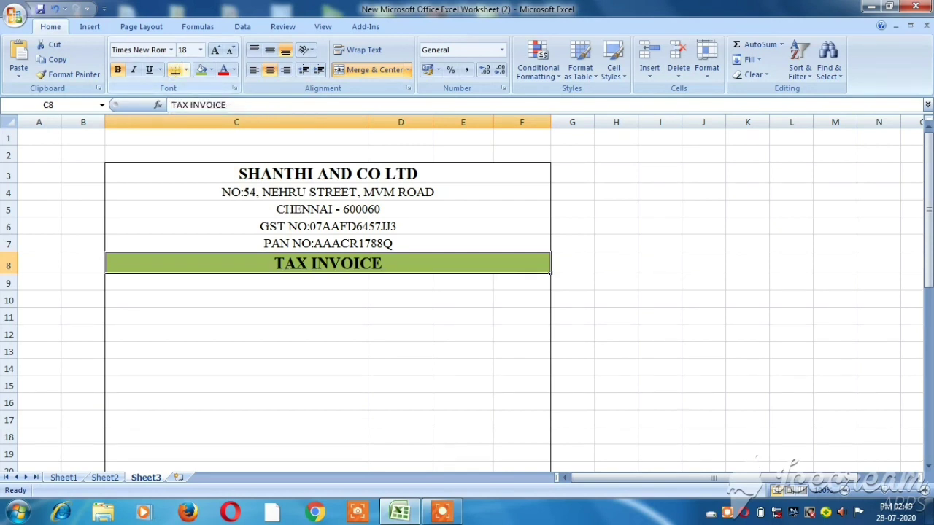
{"action": "left_click", "coordinate": [193, 171]}
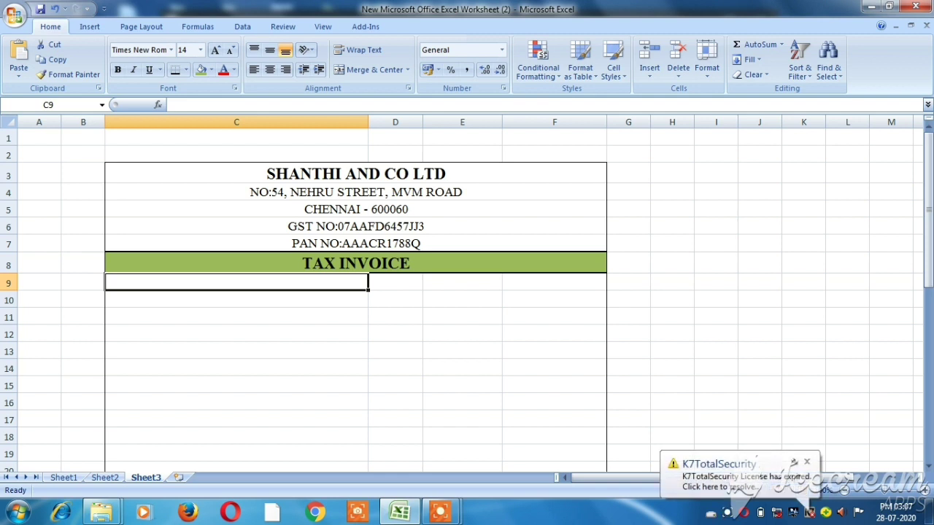
Add a bottom border under C13:F13, boxing off billing rows 9–13.
{"action": "key", "text": "Down"}
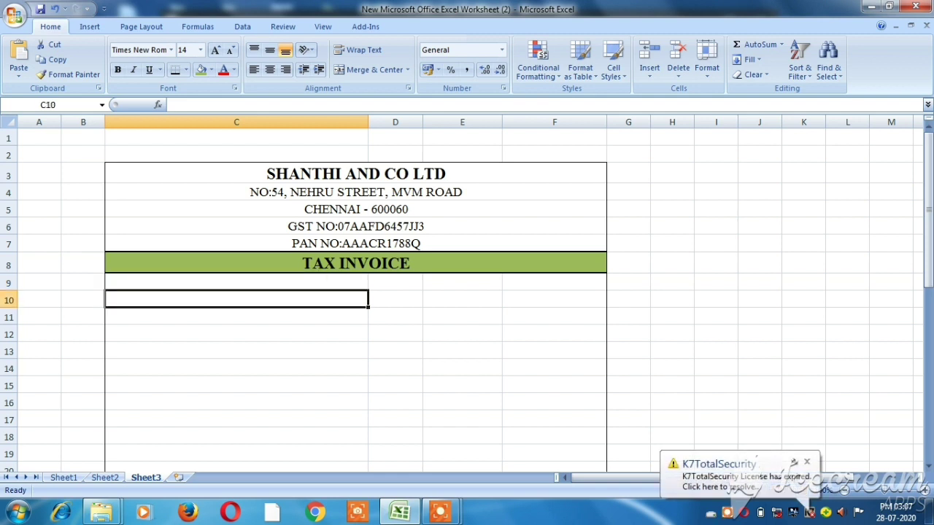
{"action": "key", "text": "Down"}
{"action": "key", "text": "Down"}
{"action": "key", "text": "Down"}
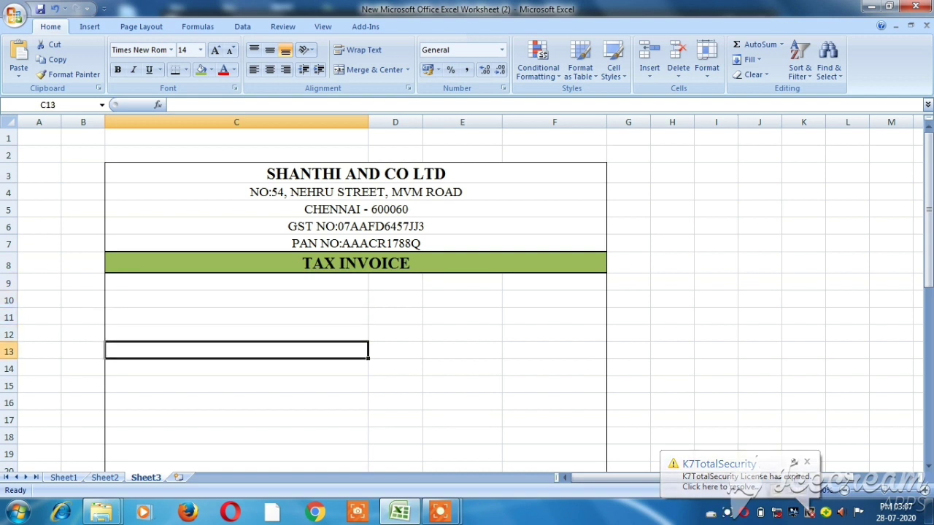
{"action": "key", "text": "shift+Right"}
{"action": "key", "text": "shift+Right"}
{"action": "key", "text": "shift+Right"}
{"action": "key", "text": "shift+Right"}
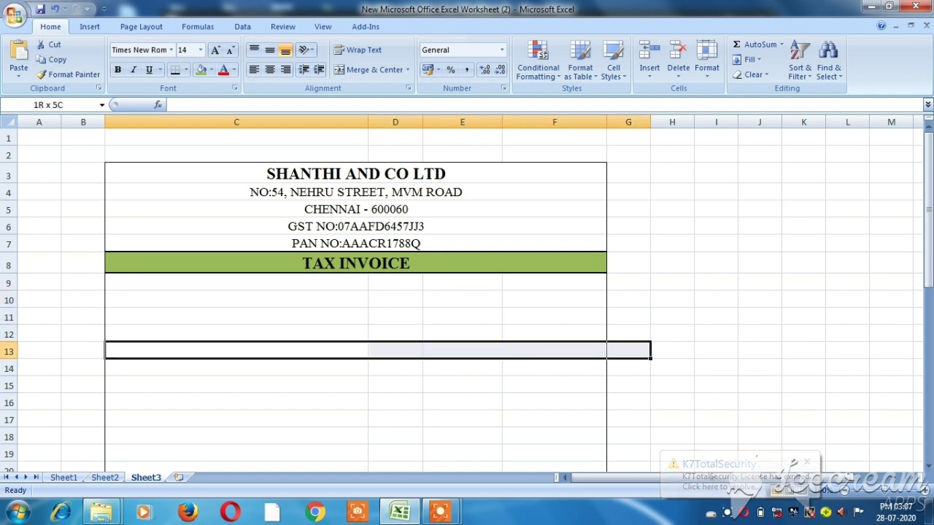
{"action": "key", "text": "shift+Left"}
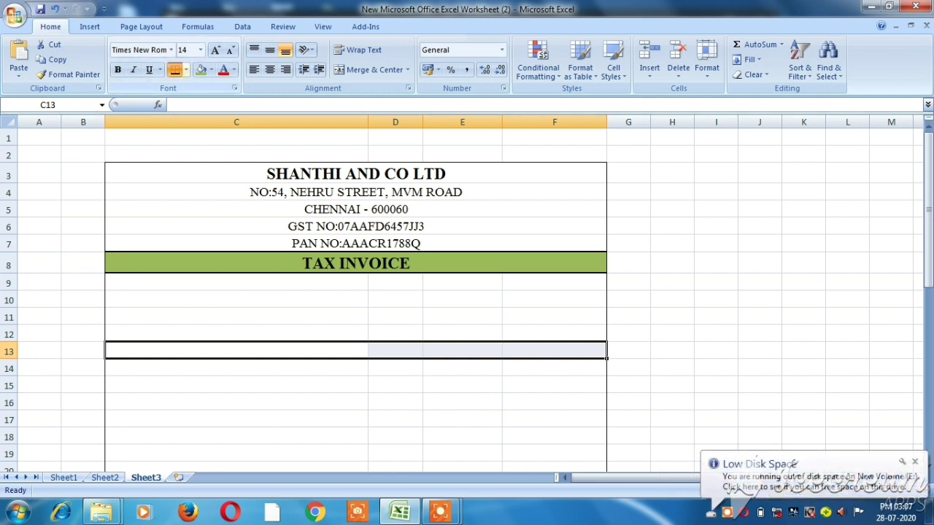
{"action": "left_click", "coordinate": [175, 70]}
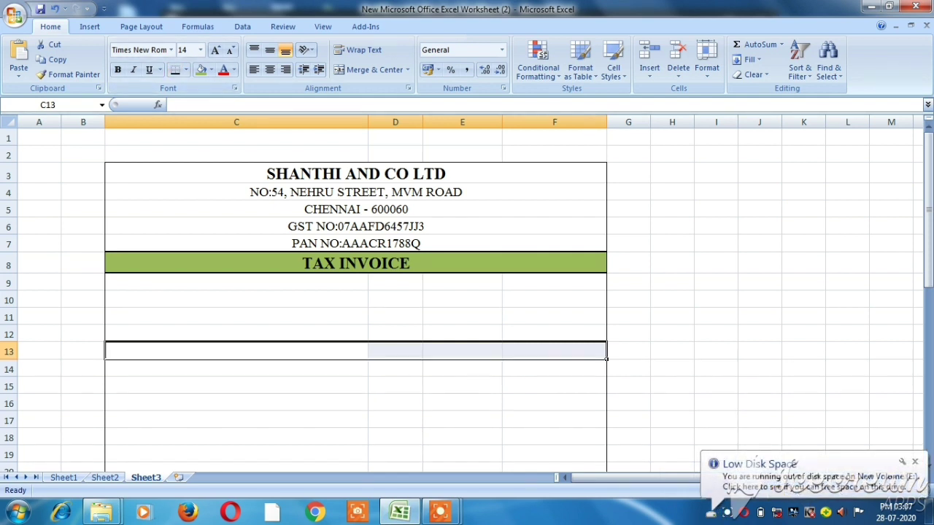
{"action": "left_click", "coordinate": [236, 283]}
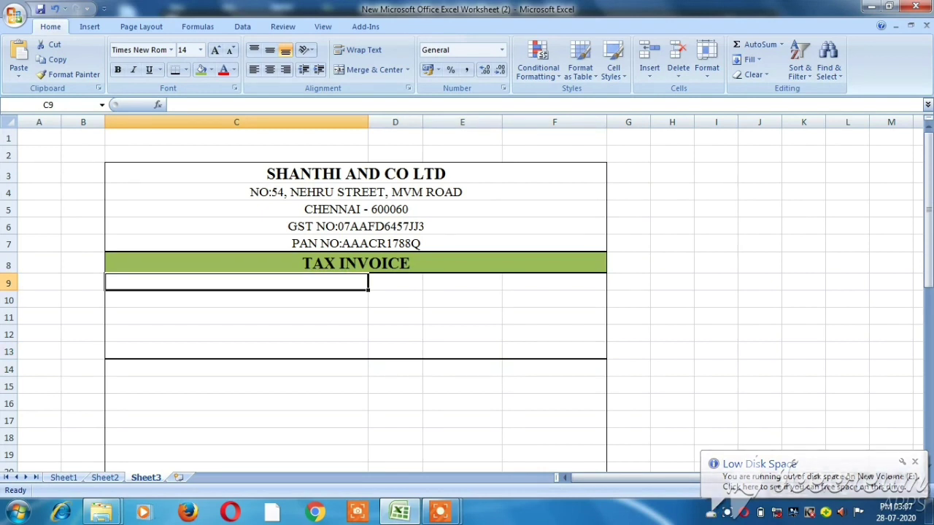
Enter the 'Bill to:' label in C9 and the customer's company name, prefixed 'M/s.', in C10.
{"action": "type", "text": "Bill "}
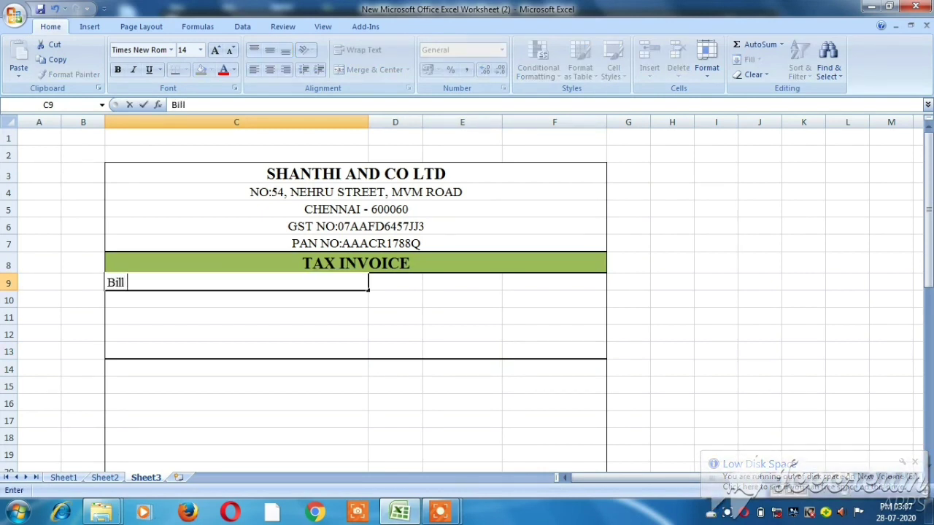
{"action": "type", "text": "t:"}
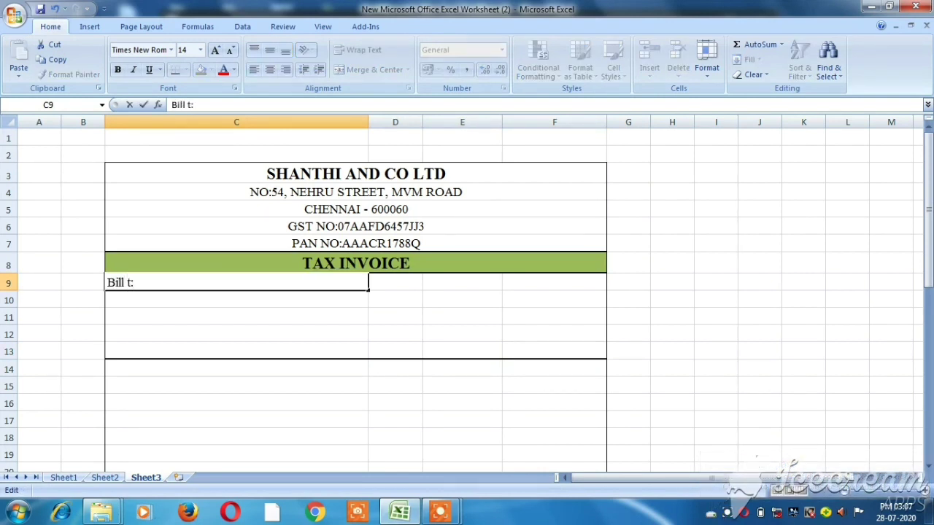
{"action": "key", "text": "BackSpace"}
{"action": "type", "text": "o:"}
{"action": "key", "text": "Return"}
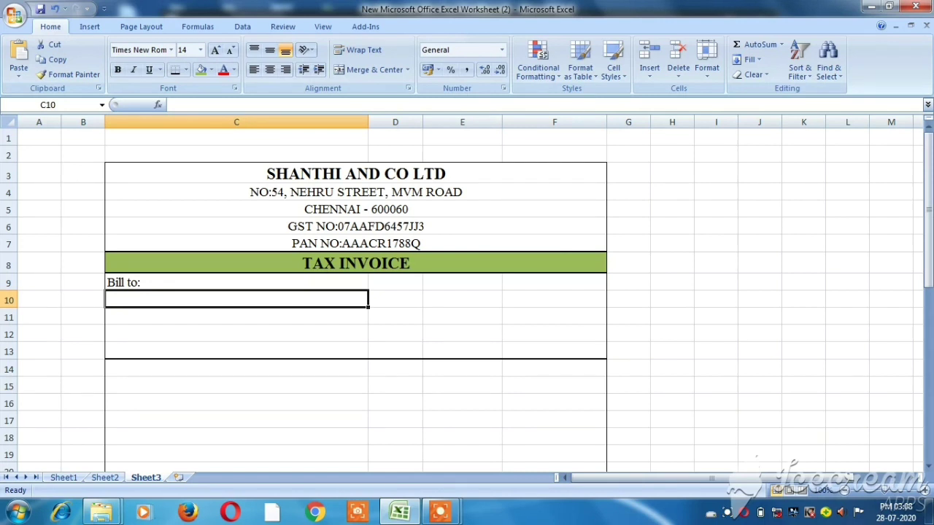
{"action": "type", "text": "Sud"}
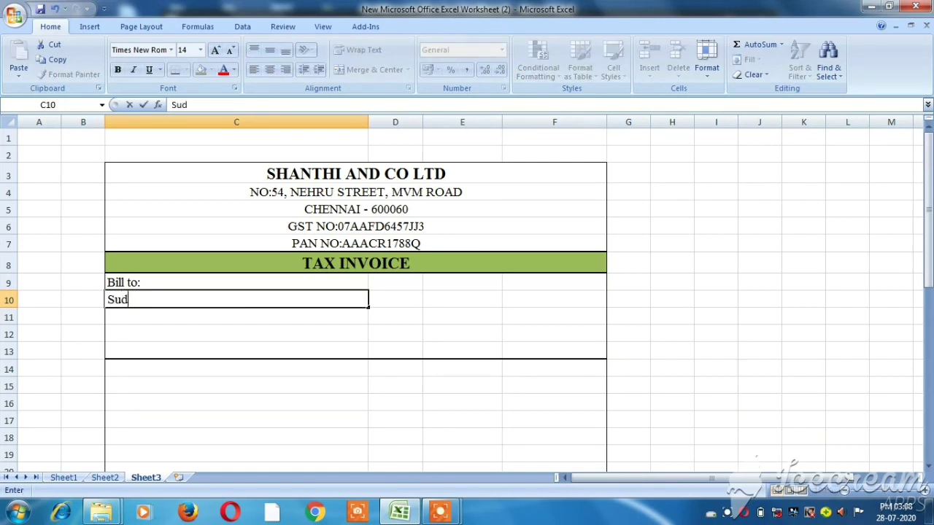
{"action": "type", "text": "ha and"}
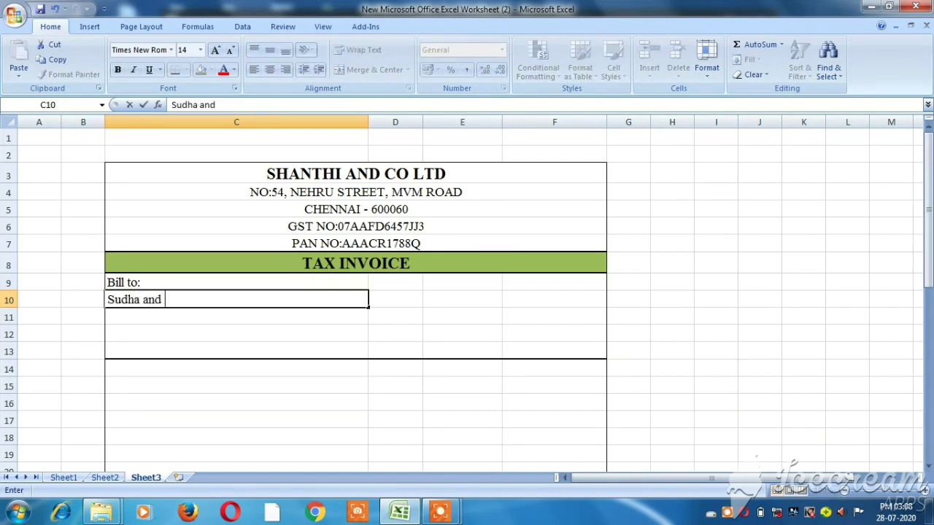
{"action": "type", "text": " co ltd"}
{"action": "key", "text": "F2"}
{"action": "key", "text": "Left"}
{"action": "key", "text": "Left"}
{"action": "key", "text": "Left"}
{"action": "key", "text": "Home"}
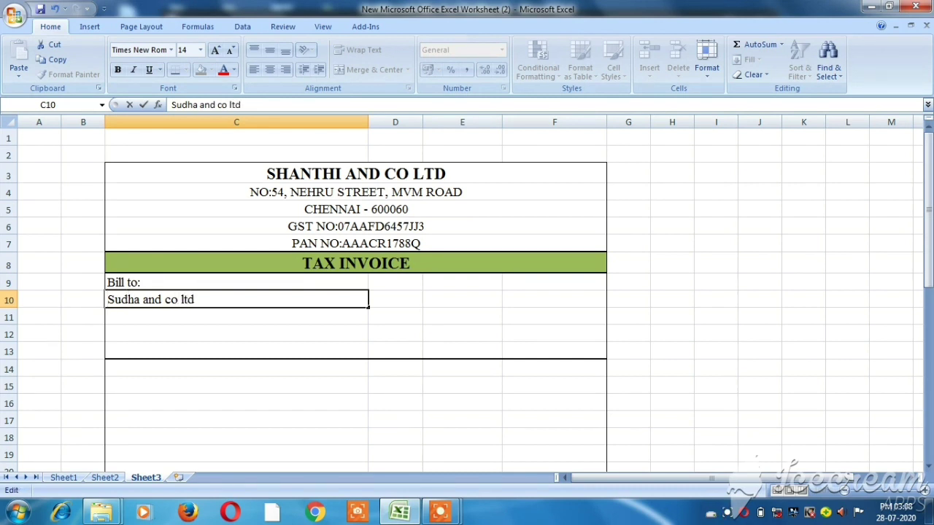
{"action": "type", "text": "M/"}
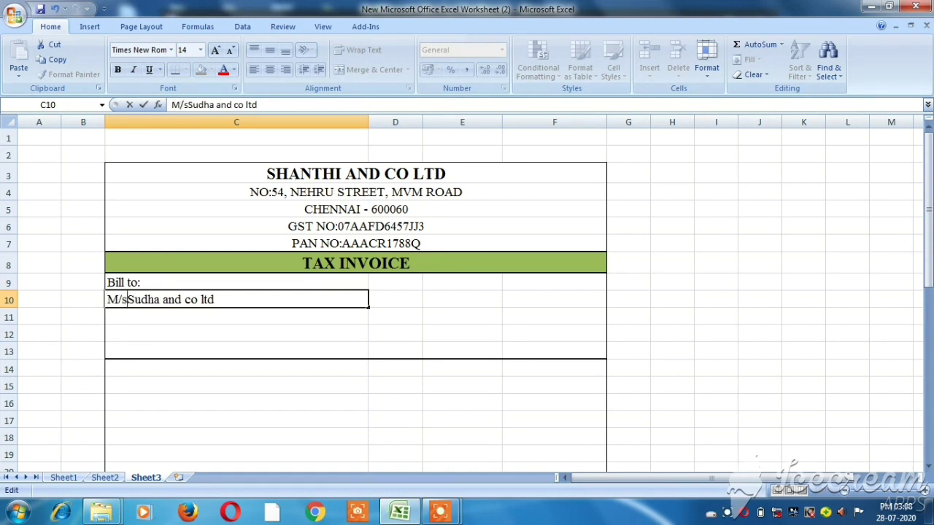
{"action": "type", "text": "s,"}
{"action": "key", "text": "BackSpace"}
{"action": "type", "text": "."}
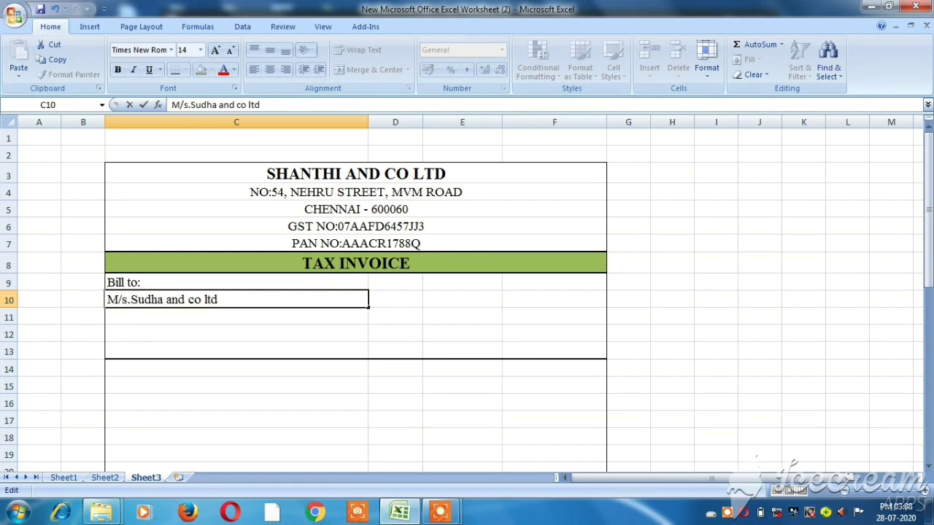
{"action": "key", "text": "Return"}
Replace the autocompleted text in C11 with the customer's street address.
{"action": "key", "text": "ctrl+v"}
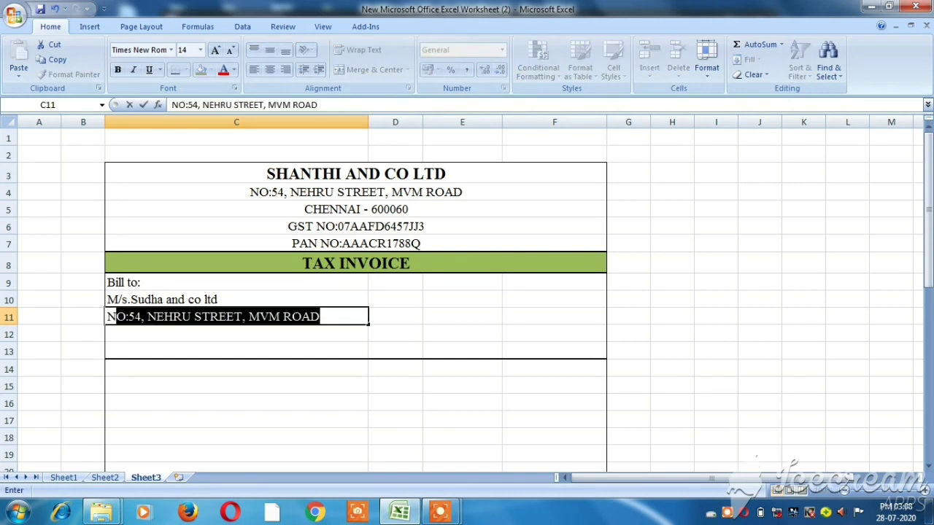
{"action": "key", "text": "shift+Up"}
{"action": "key", "text": "shift+Up"}
{"action": "key", "text": "Down"}
{"action": "key", "text": "Down"}
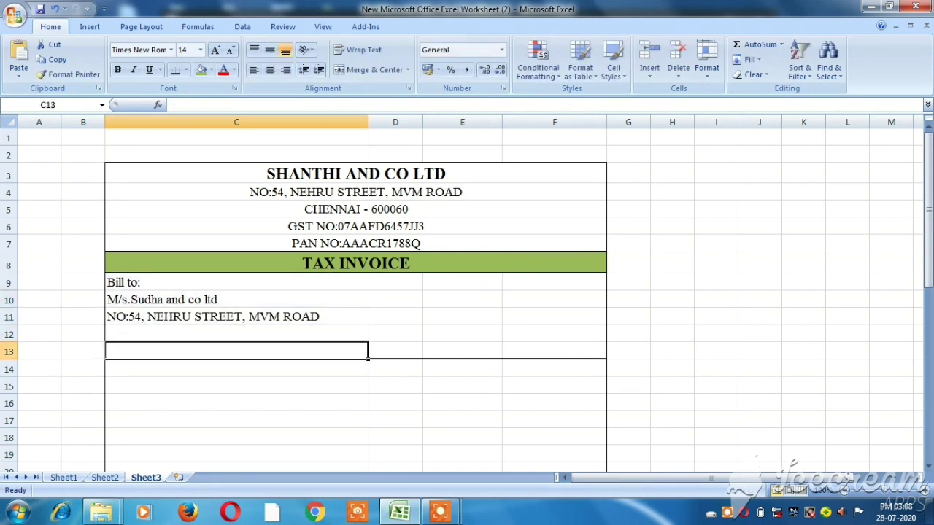
{"action": "key", "text": "Up"}
{"action": "key", "text": "Up"}
{"action": "key", "text": "F2"}
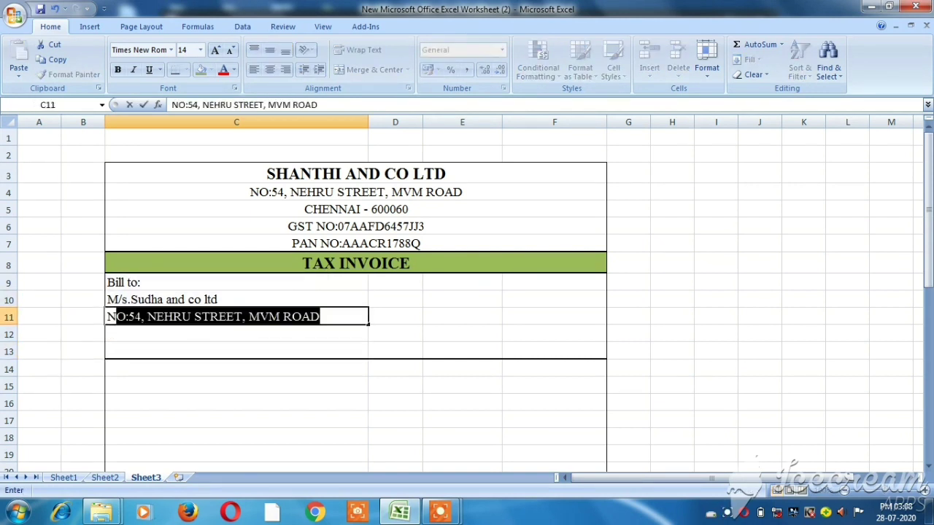
{"action": "key", "text": "shift+Home"}
{"action": "type", "text": "No:"}
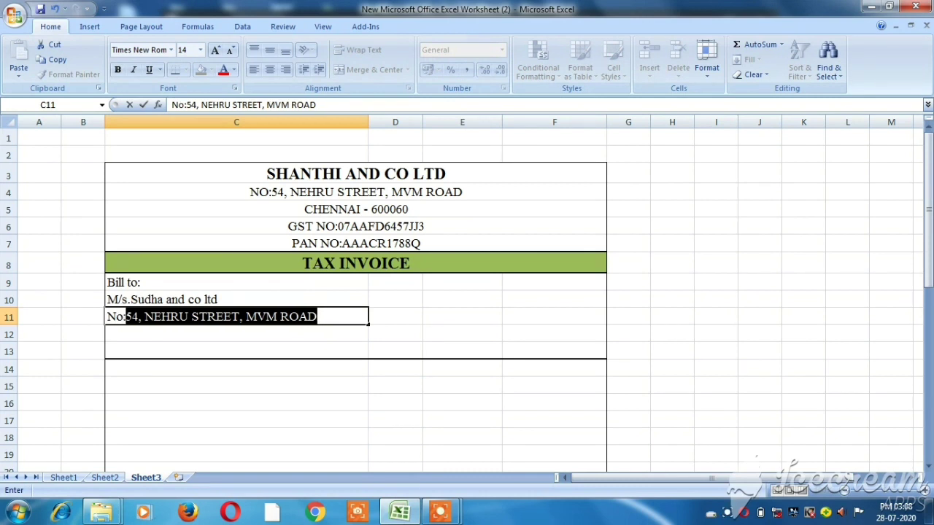
{"action": "type", "text": "32"}
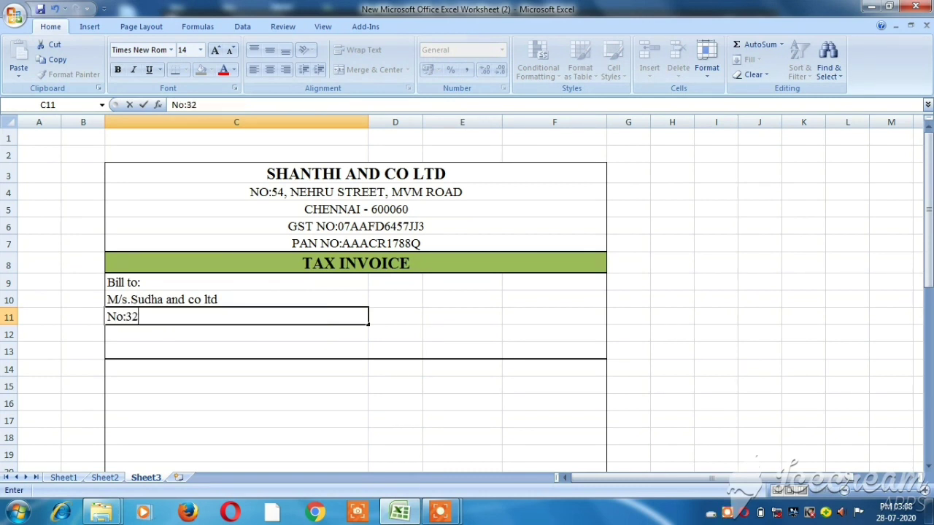
{"action": "type", "text": ","}
{"action": "type", "text": " Ganga"}
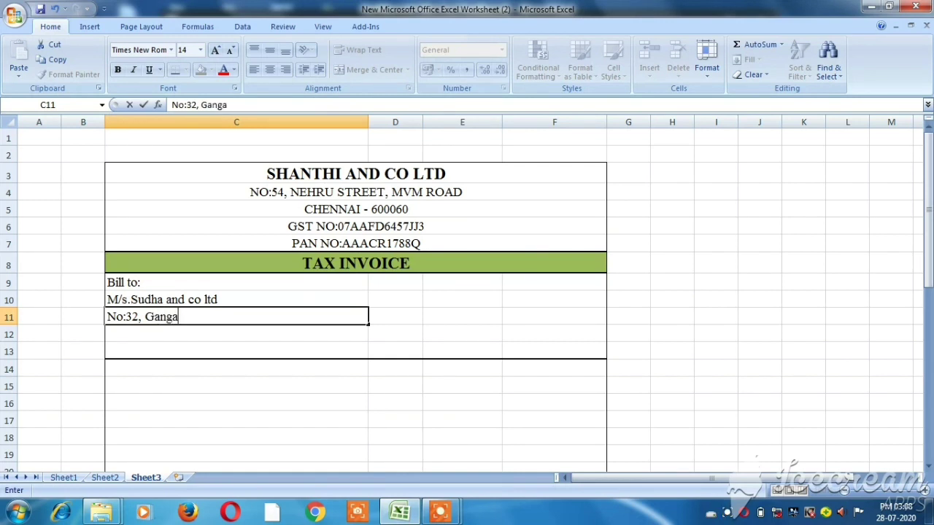
{"action": "type", "text": "i str"}
{"action": "type", "text": "eet,"}
{"action": "key", "text": "Return"}
Add the city and PIN code line in C12 and an empty 'GST NO:' label in C13.
{"action": "type", "text": "C"}
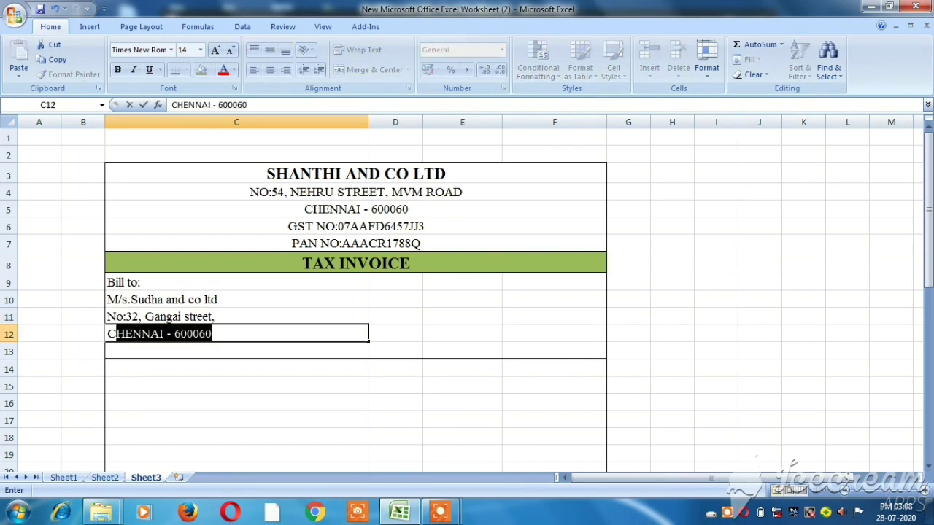
{"action": "type", "text": "hennai "}
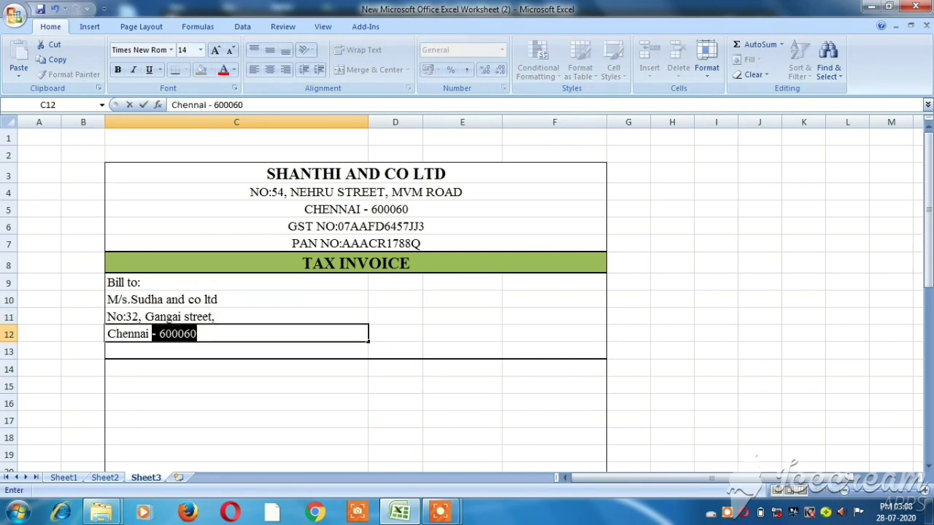
{"action": "type", "text": "-"}
{"action": "type", "text": "6000"}
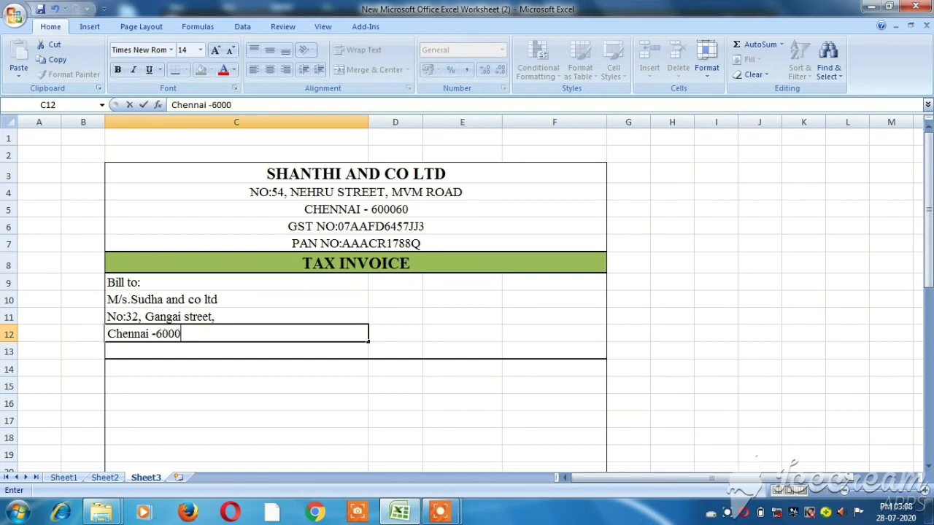
{"action": "type", "text": "0"}
{"action": "key", "text": "BackSpace"}
{"action": "type", "text": "41"}
{"action": "key", "text": "Return"}
{"action": "type", "text": "G"}
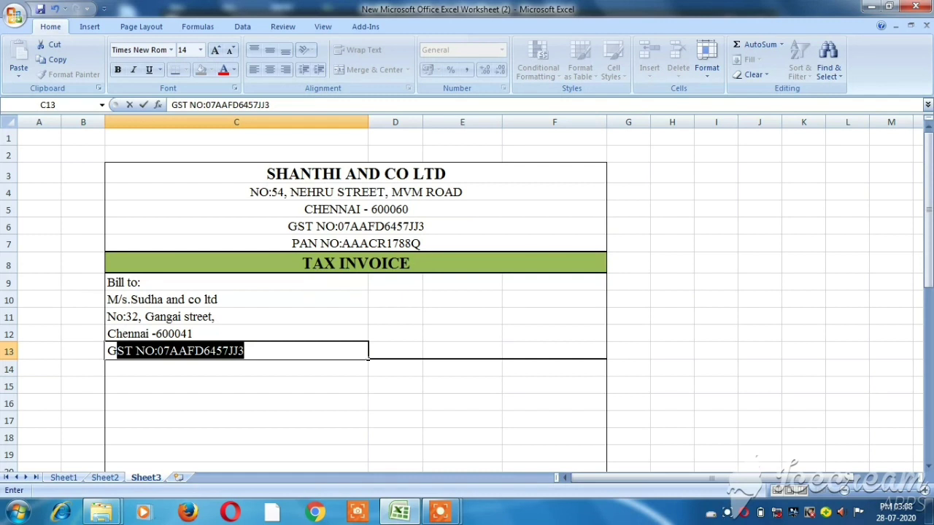
{"action": "type", "text": "ST "}
{"action": "type", "text": "NO"}
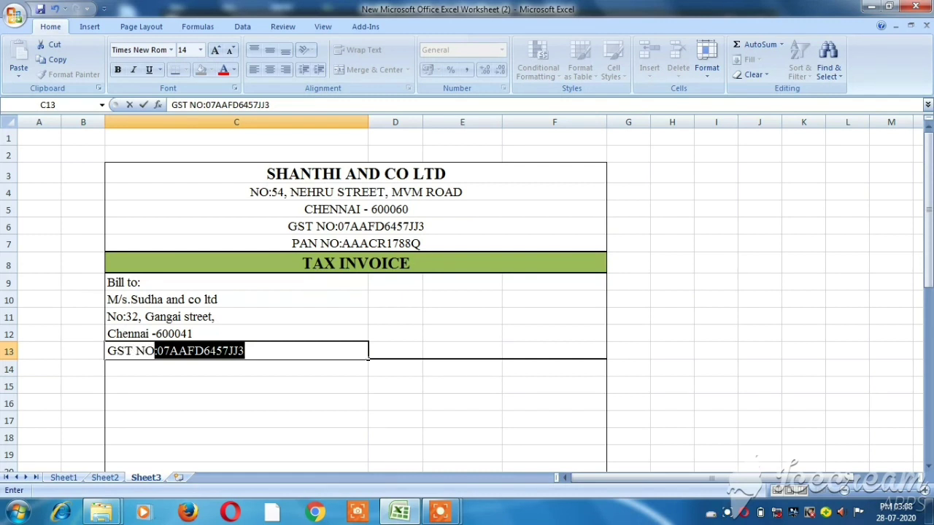
{"action": "type", "text": ":"}
{"action": "key", "text": "Delete"}
{"action": "key", "text": "Return"}
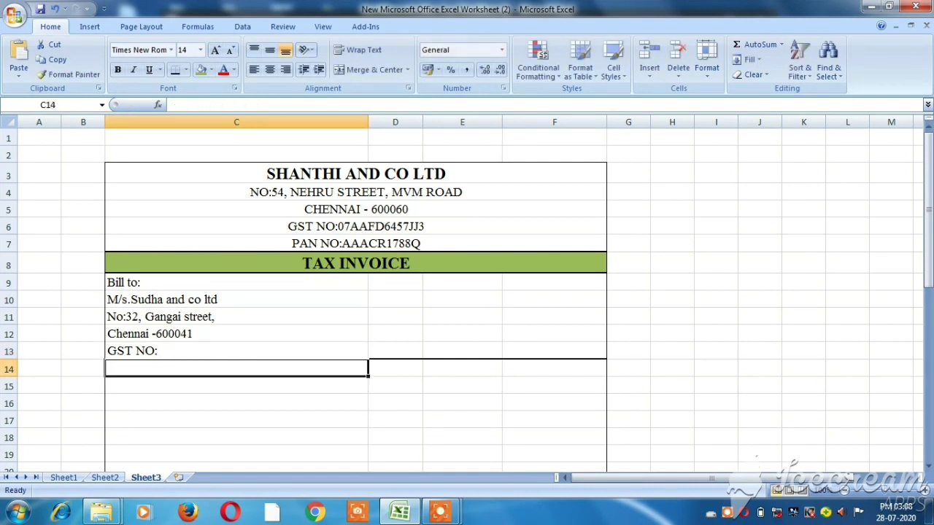
{"action": "key", "text": "Up"}
{"action": "key", "text": "Up"}
{"action": "key", "text": "Up"}
{"action": "key", "text": "Up"}
{"action": "key", "text": "Up"}
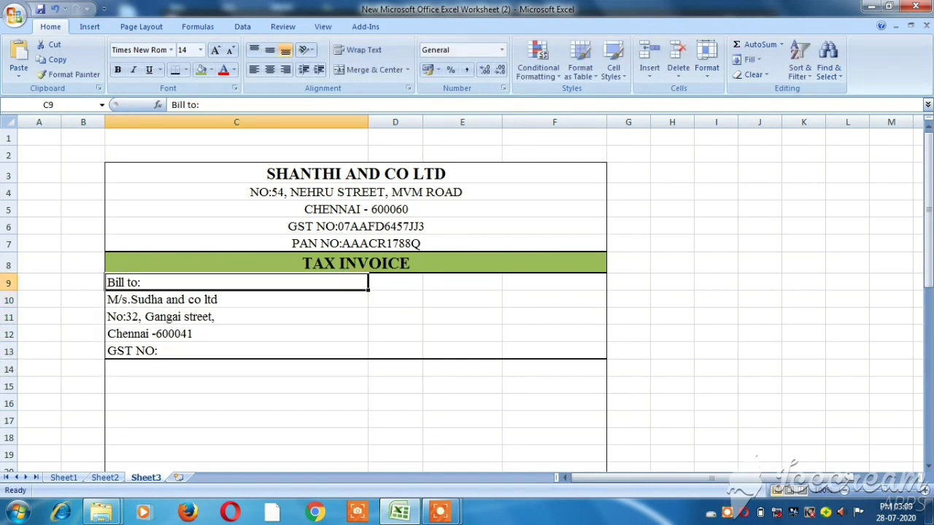
Give E9:E13 a left border to divide it from the Bill to block.
{"action": "key", "text": "Right"}
{"action": "key", "text": "Right"}
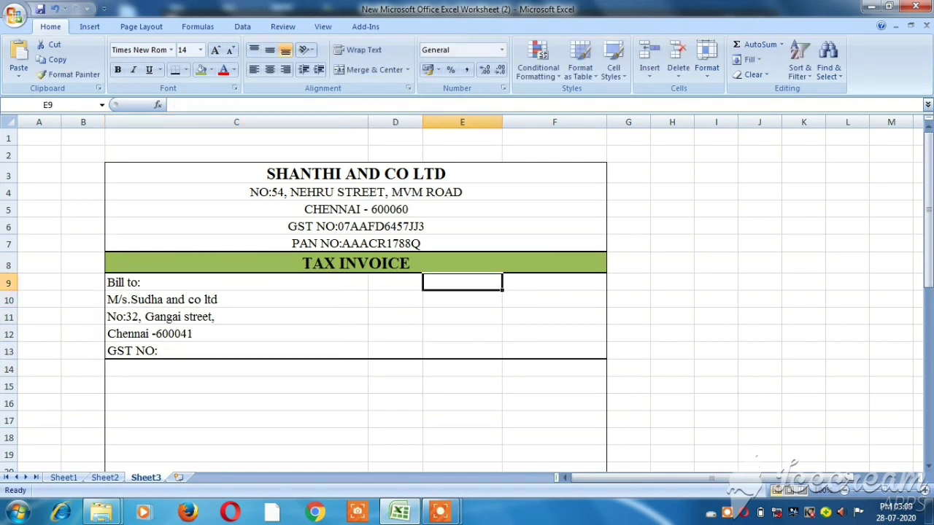
{"action": "key", "text": "shift+Down"}
{"action": "key", "text": "shift+Down"}
{"action": "key", "text": "shift+Down"}
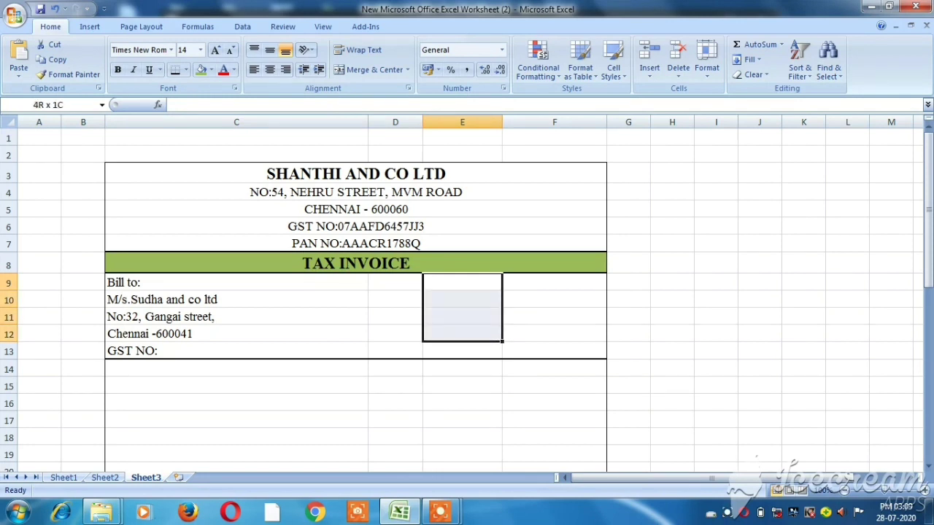
{"action": "key", "text": "shift+Down"}
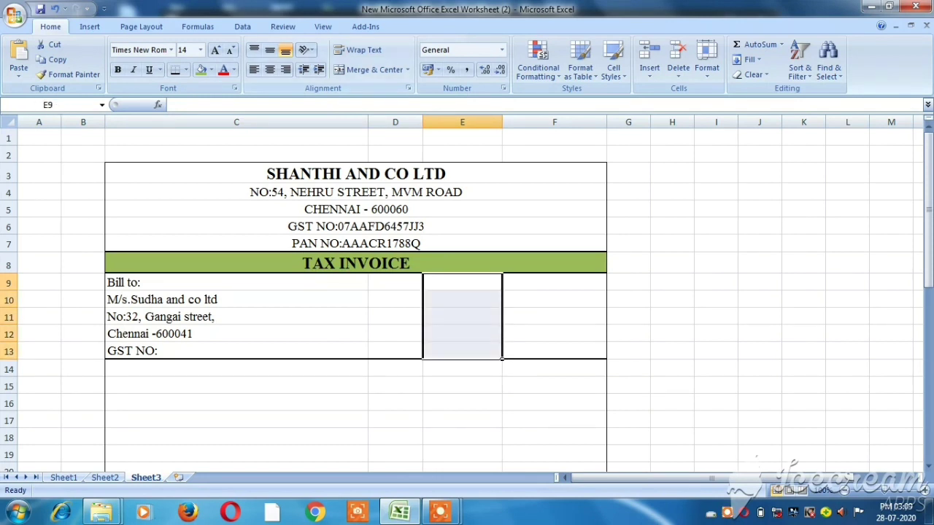
{"action": "left_click", "coordinate": [186, 70]}
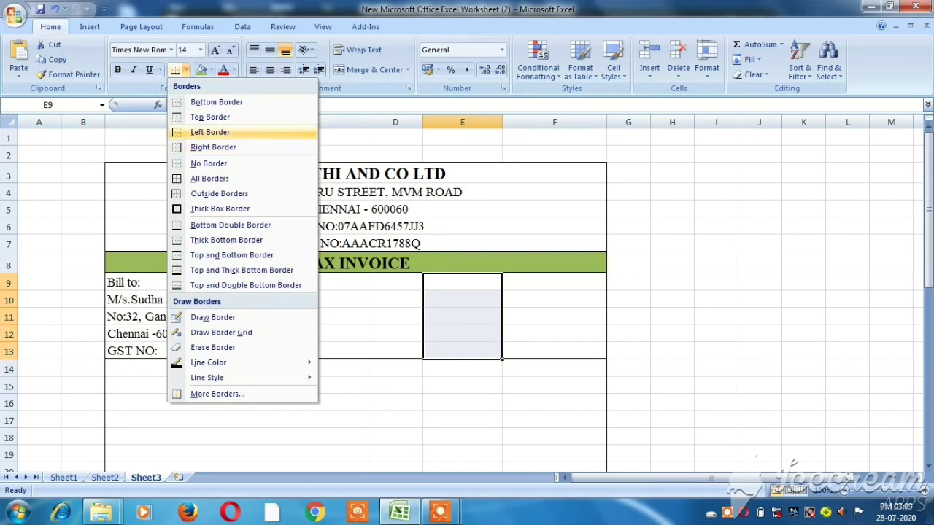
{"action": "left_click", "coordinate": [210, 132]}
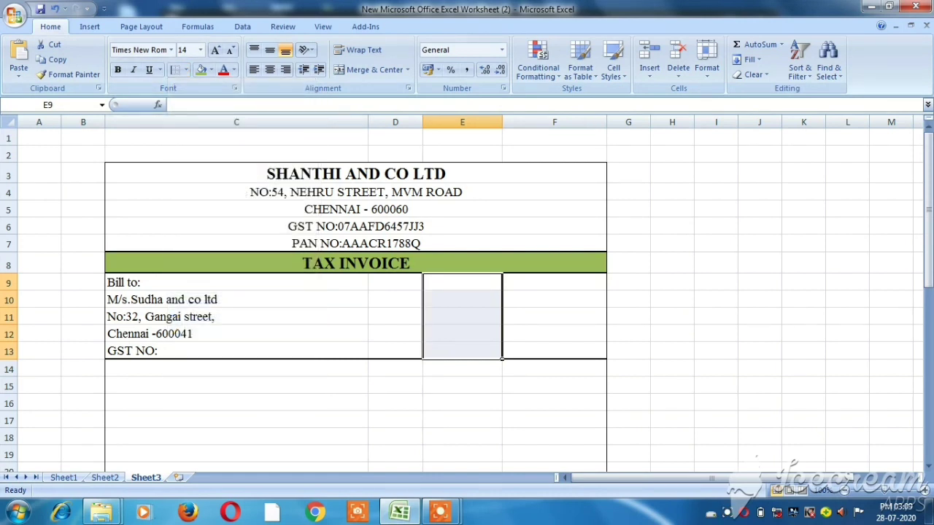
Label column E with 'Inv no', 'Inv Date:' and 'Veh no:' in E9 to E11.
{"action": "left_click", "coordinate": [462, 283]}
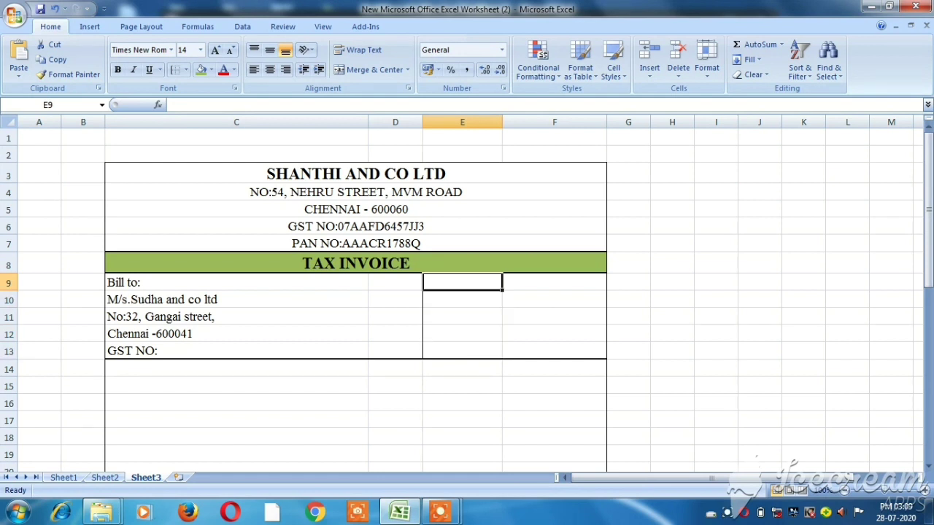
{"action": "type", "text": "In"}
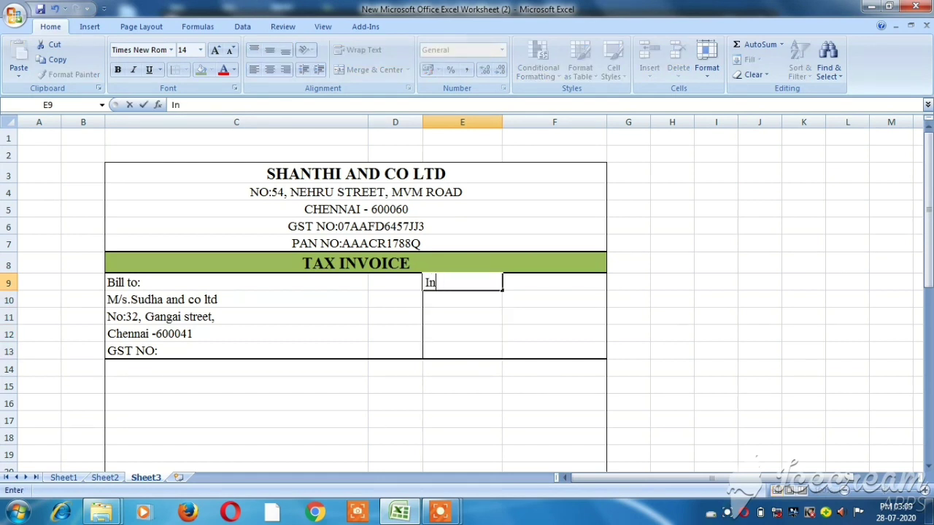
{"action": "type", "text": "v no"}
{"action": "key", "text": "Tab"}
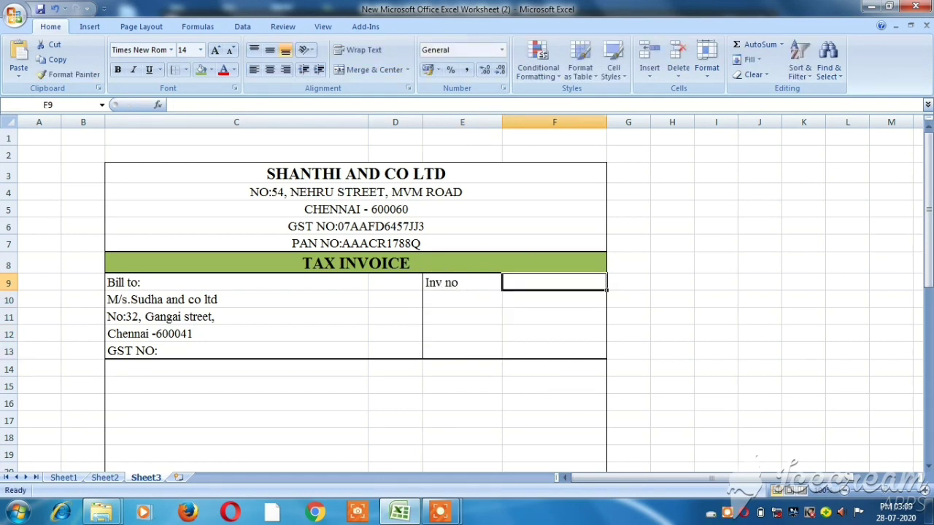
{"action": "key", "text": "Return"}
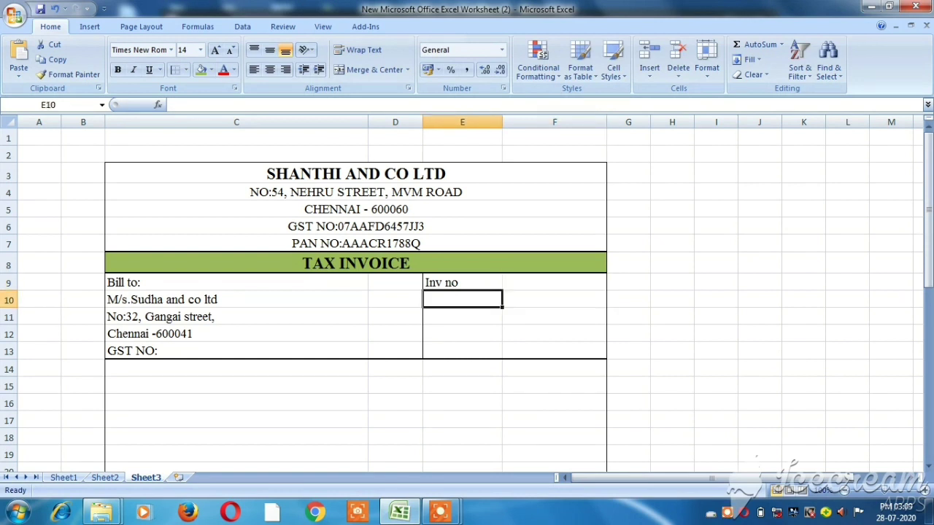
{"action": "type", "text": "Inv "}
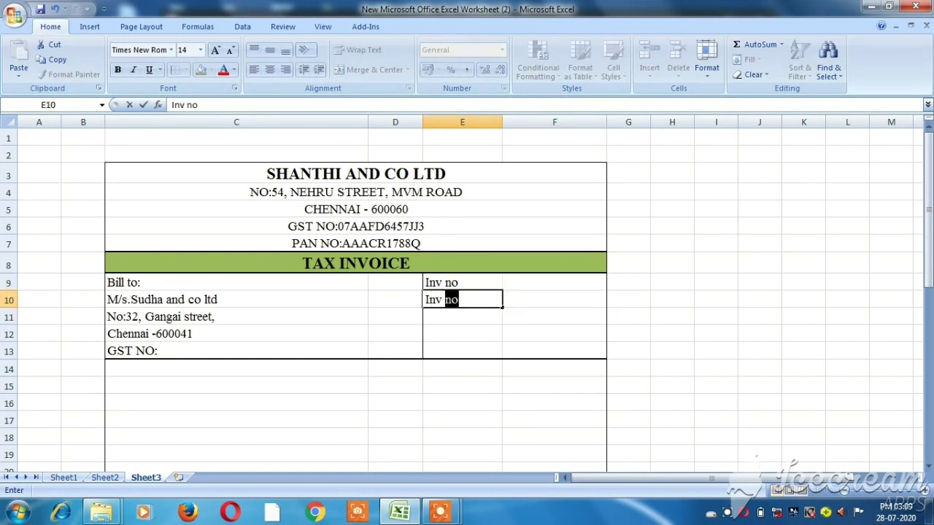
{"action": "type", "text": "Date"}
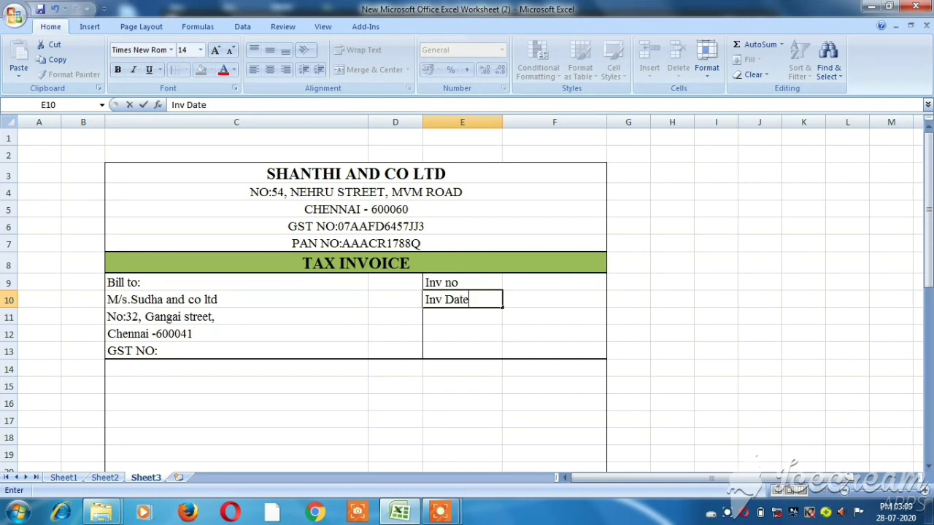
{"action": "type", "text": ":"}
{"action": "key", "text": "Return"}
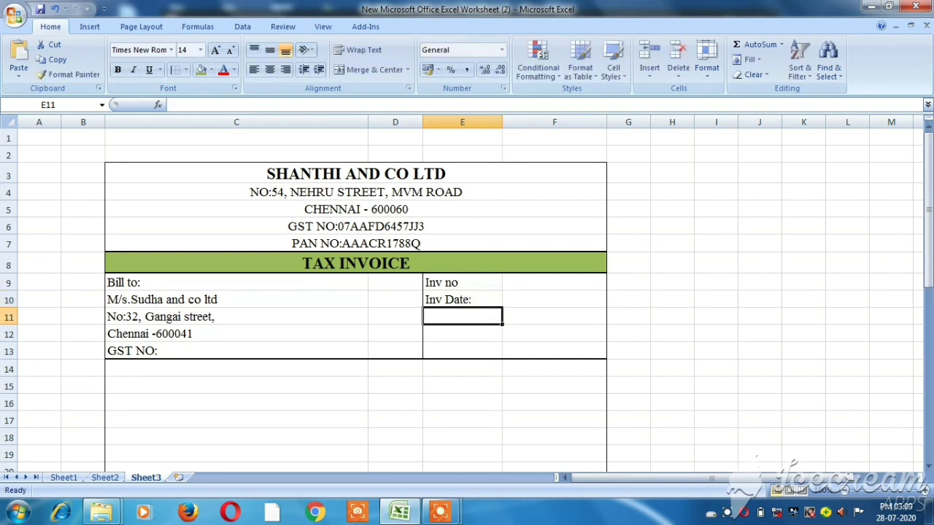
{"action": "type", "text": "Ve"}
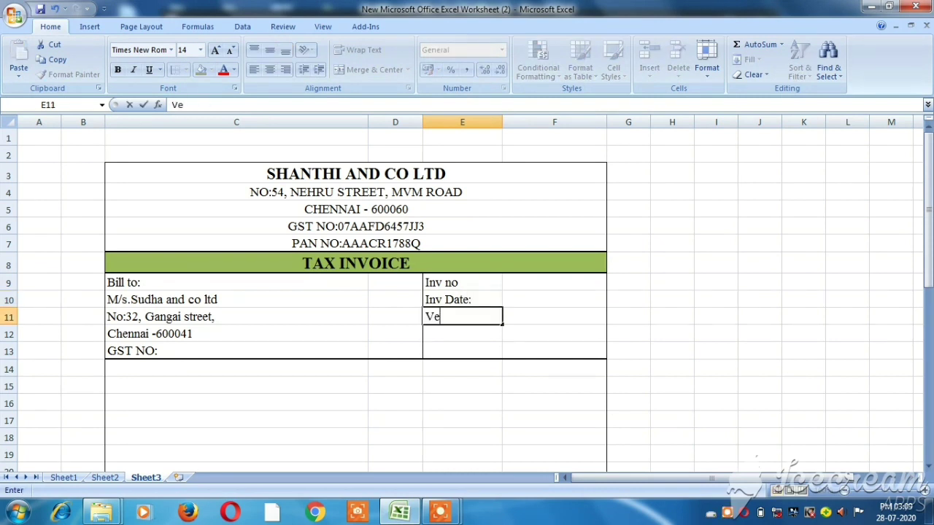
{"action": "type", "text": "h no"}
{"action": "type", "text": ":"}
{"action": "key", "text": "Return"}
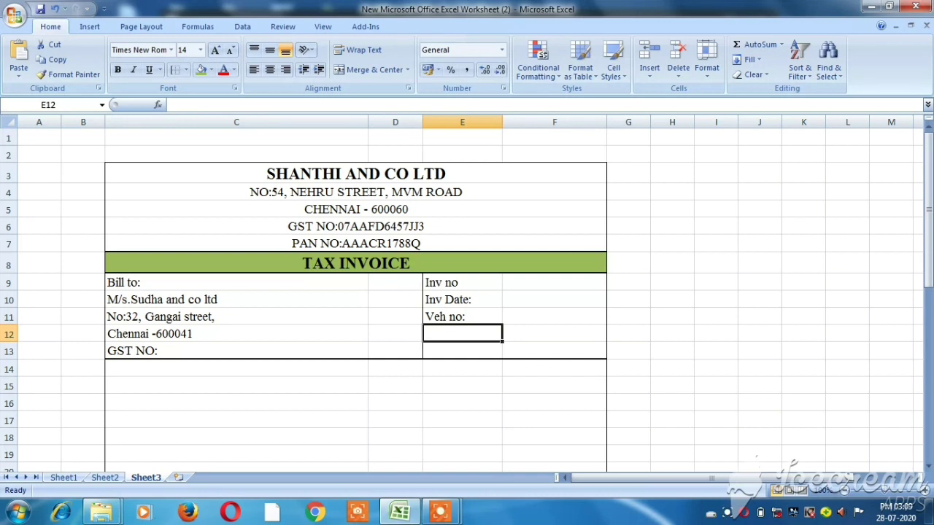
{"action": "key", "text": "Down"}
{"action": "key", "text": "Down"}
Add a thick bottom border across row 14 from column C to G.
{"action": "key", "text": "Down"}
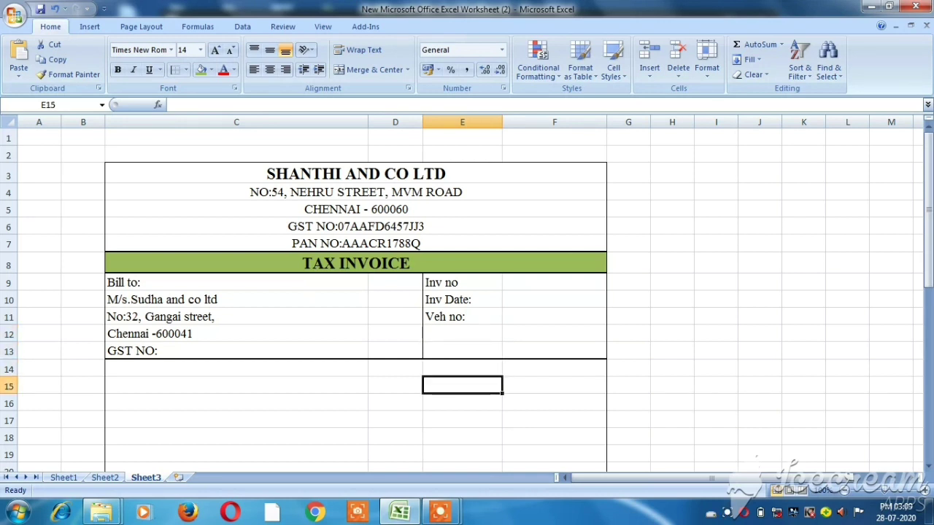
{"action": "key", "text": "Down"}
{"action": "key", "text": "Up"}
{"action": "key", "text": "Up"}
{"action": "key", "text": "Left"}
{"action": "key", "text": "Left"}
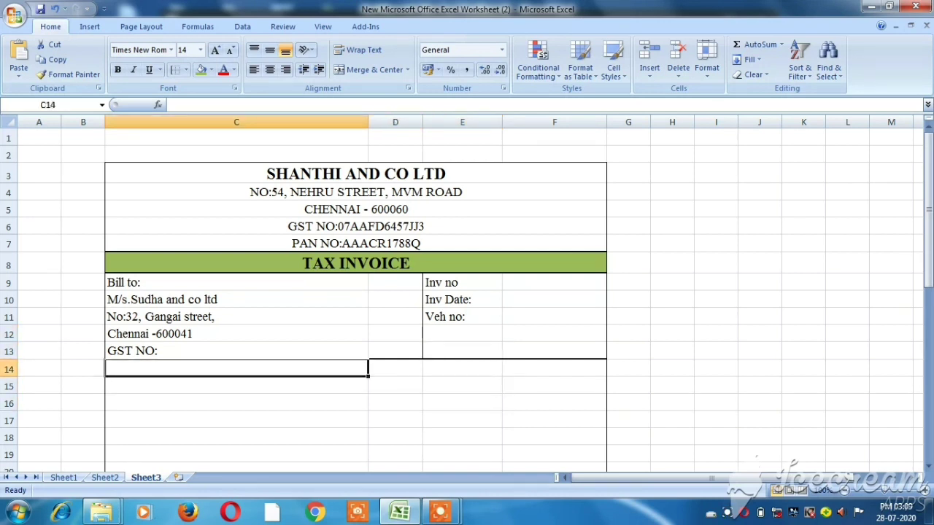
{"action": "mouse_move", "coordinate": [367, 368]}
{"action": "left_mouse_down"}
{"action": "mouse_move", "coordinate": [635, 368]}
{"action": "mouse_move", "coordinate": [598, 369]}
{"action": "left_mouse_up"}
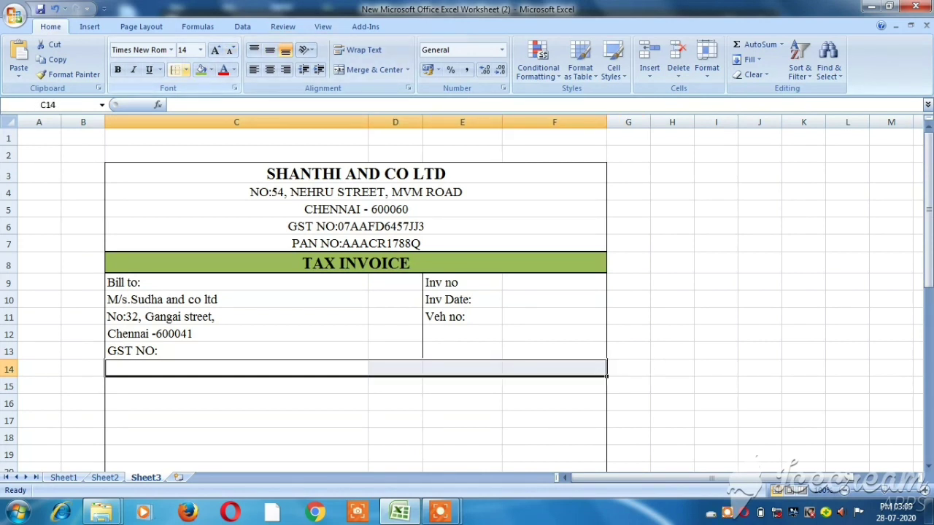
{"action": "left_click", "coordinate": [186, 71]}
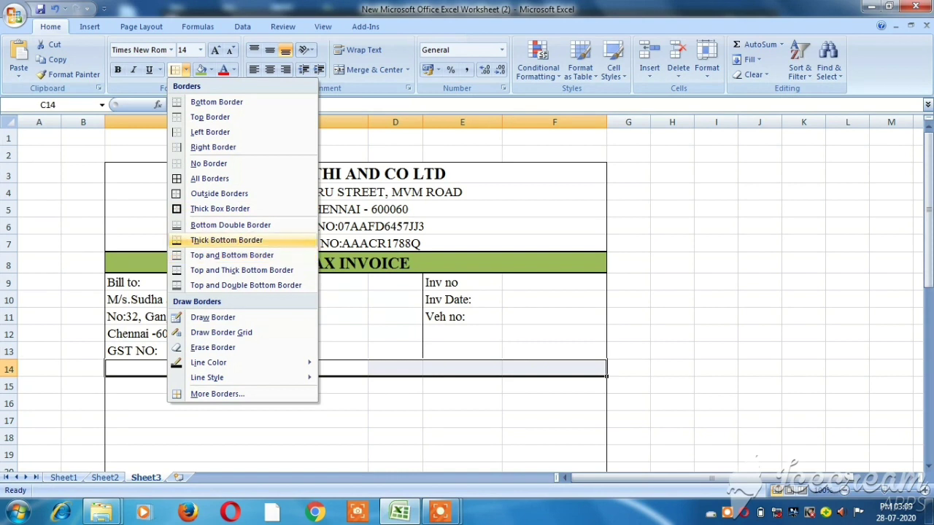
{"action": "left_click", "coordinate": [227, 240]}
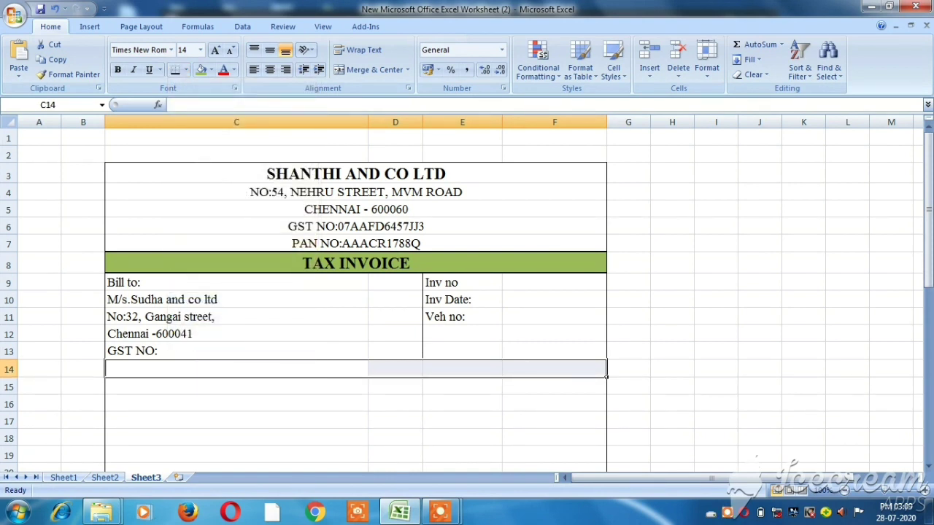
{"action": "left_click", "coordinate": [237, 387]}
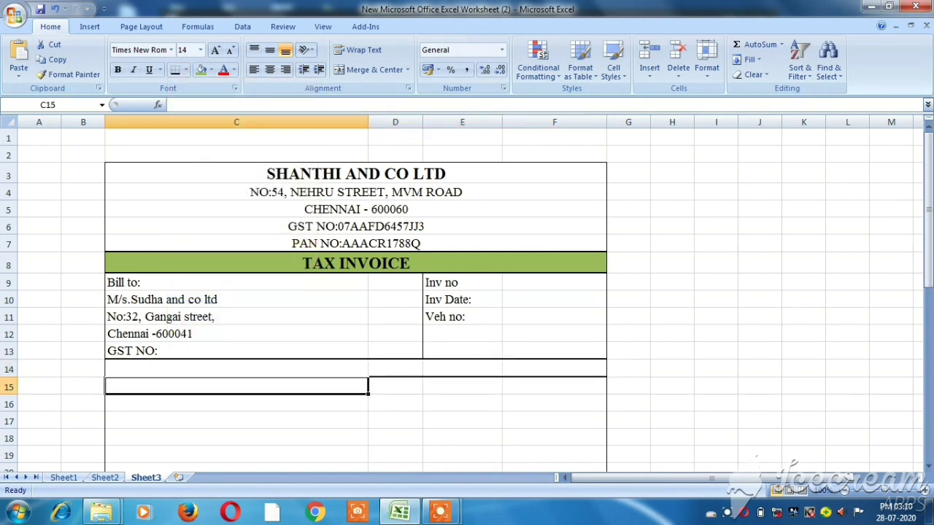
Add a right border to cell C14.
{"action": "left_click", "coordinate": [236, 350]}
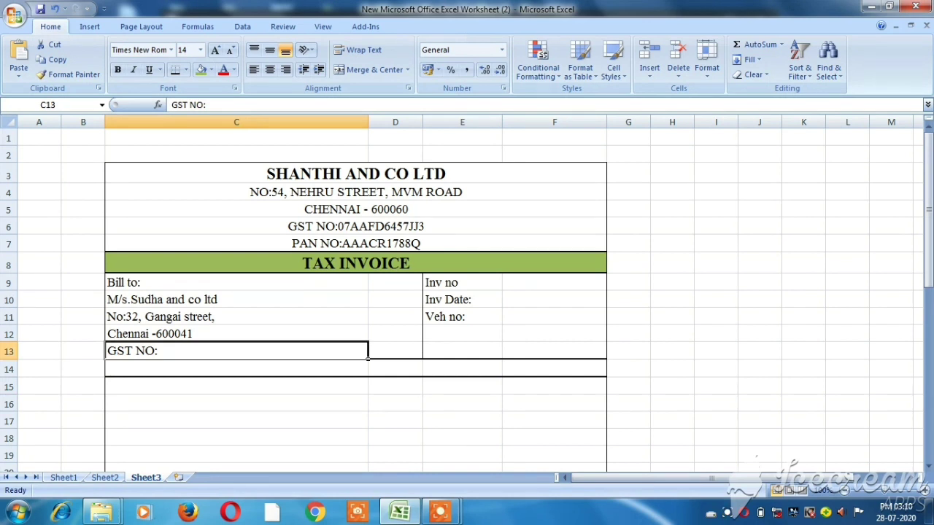
{"action": "left_click", "coordinate": [367, 370]}
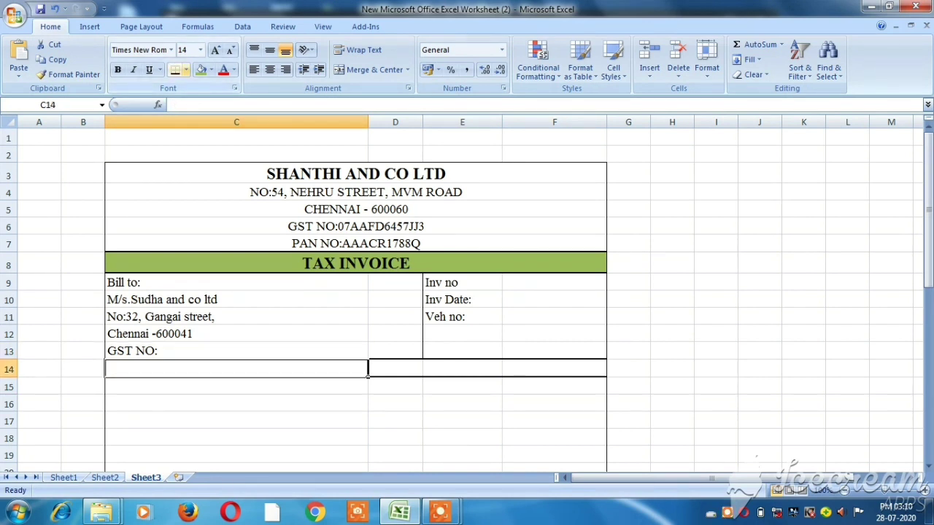
{"action": "left_click", "coordinate": [186, 70]}
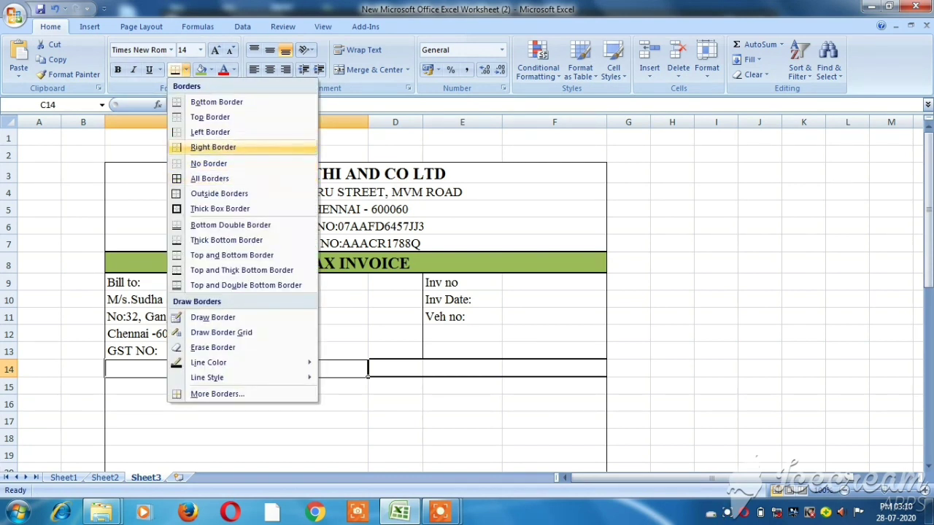
{"action": "left_click", "coordinate": [213, 147]}
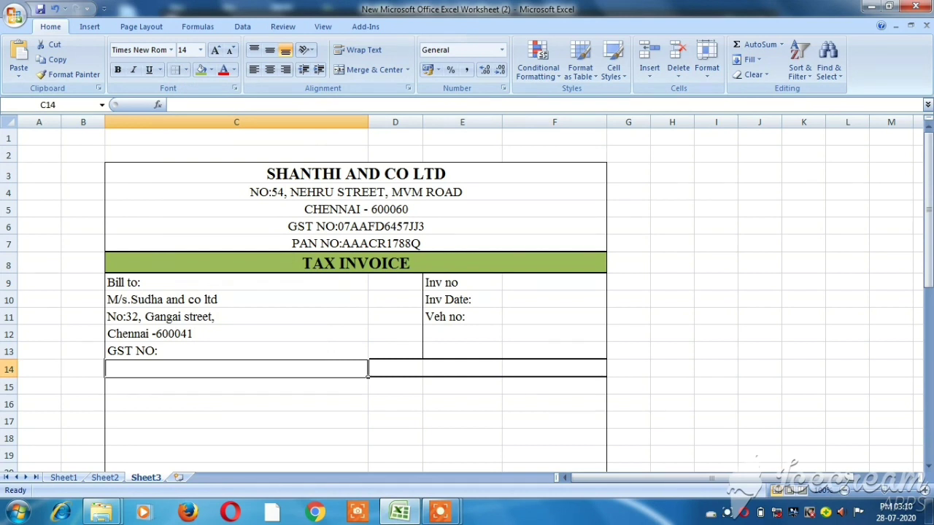
{"action": "key", "text": "Down"}
Type the headings 'Description of Goods', 'Qty', 'Rate' and 'Amount' into C14:F14.
{"action": "key", "text": "Up"}
{"action": "type", "text": "Desc"}
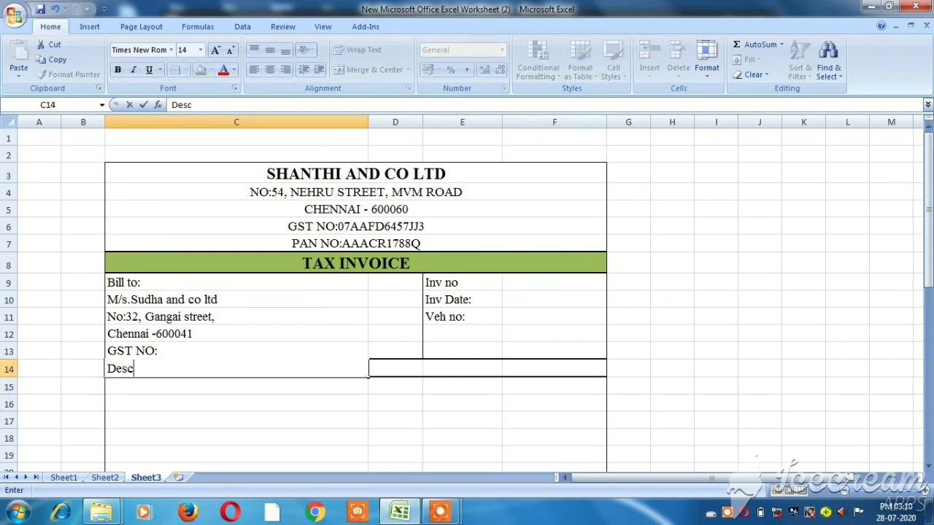
{"action": "type", "text": "riptio"}
{"action": "type", "text": "n of "}
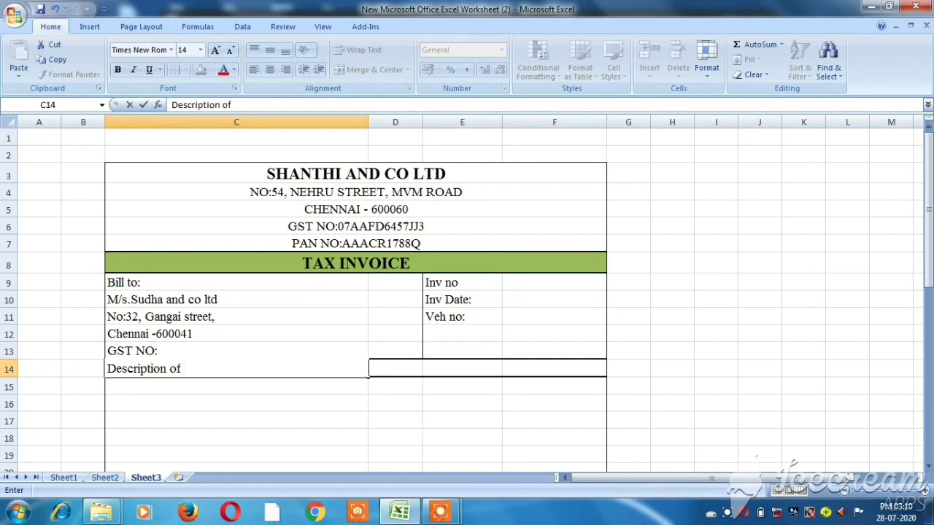
{"action": "type", "text": "Good"}
{"action": "type", "text": "s"}
{"action": "key", "text": "Tab"}
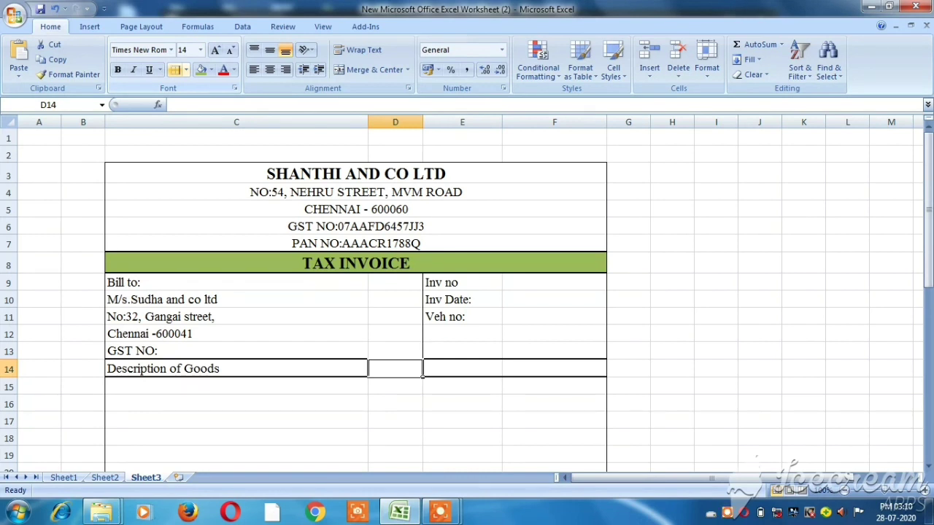
{"action": "type", "text": "Qty"}
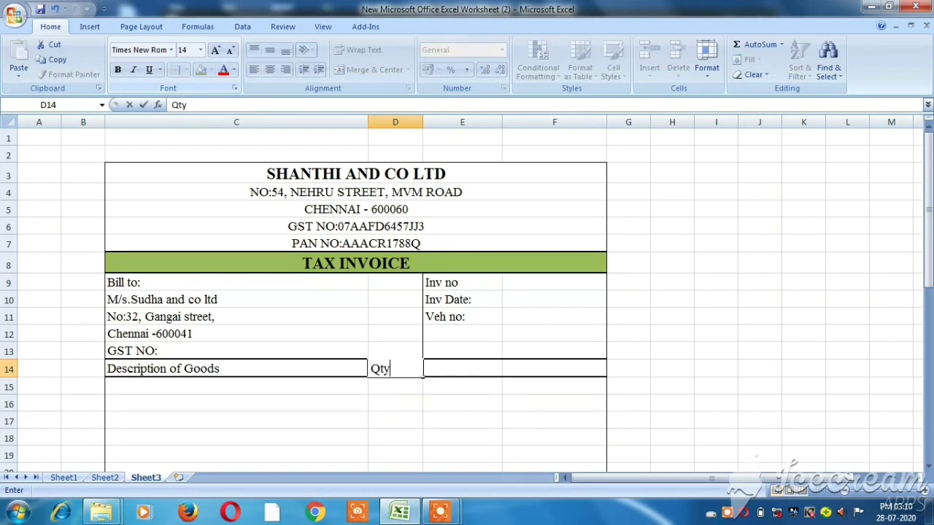
{"action": "left_click", "coordinate": [501, 371]}
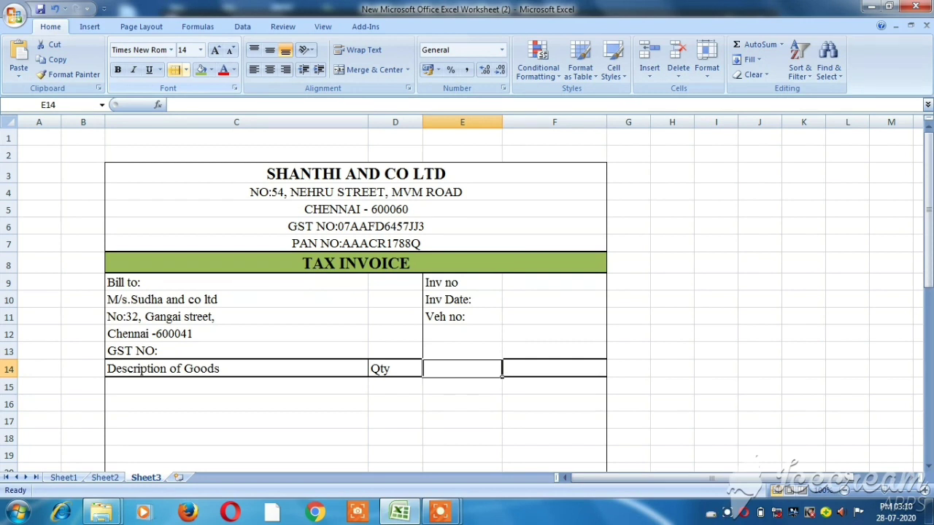
{"action": "type", "text": "Rate"}
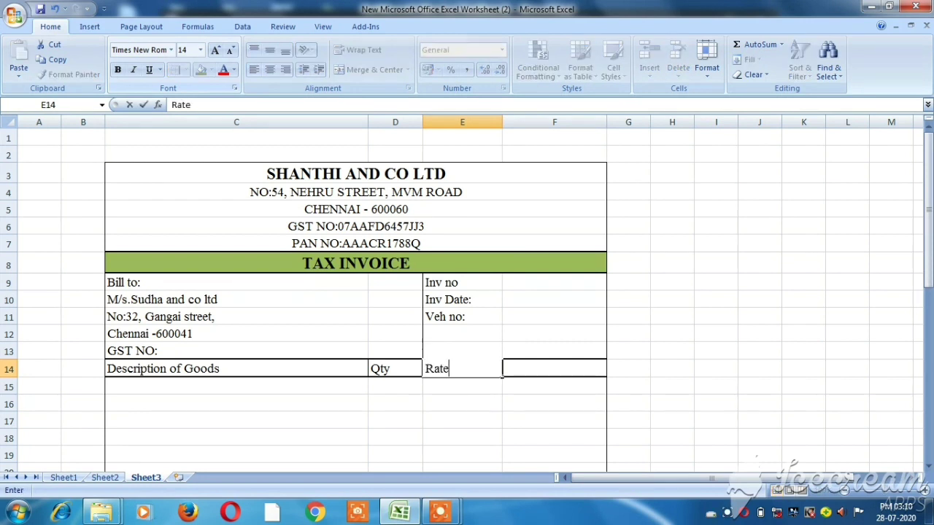
{"action": "key", "text": "Tab"}
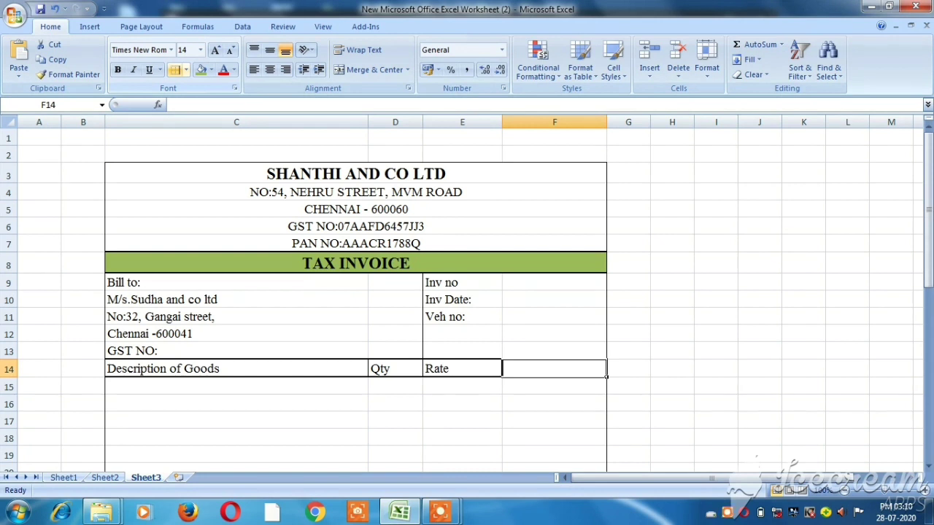
{"action": "type", "text": "Amo"}
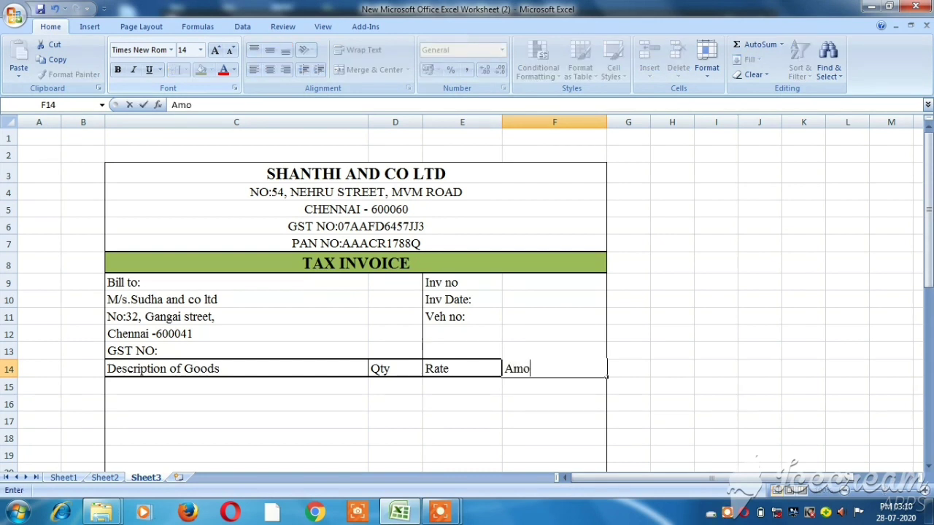
{"action": "type", "text": "unt"}
{"action": "key", "text": "Return"}
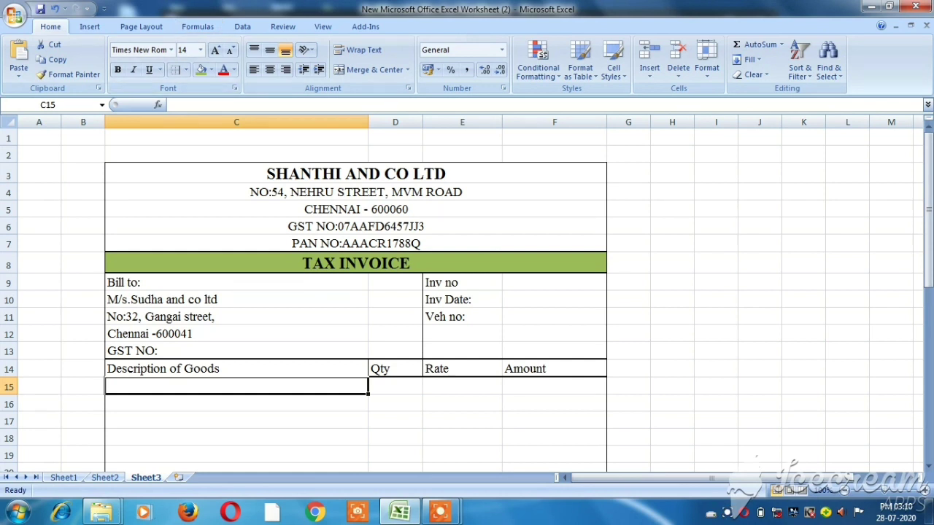
Make the four row 14 headings bold.
{"action": "left_click", "coordinate": [462, 368]}
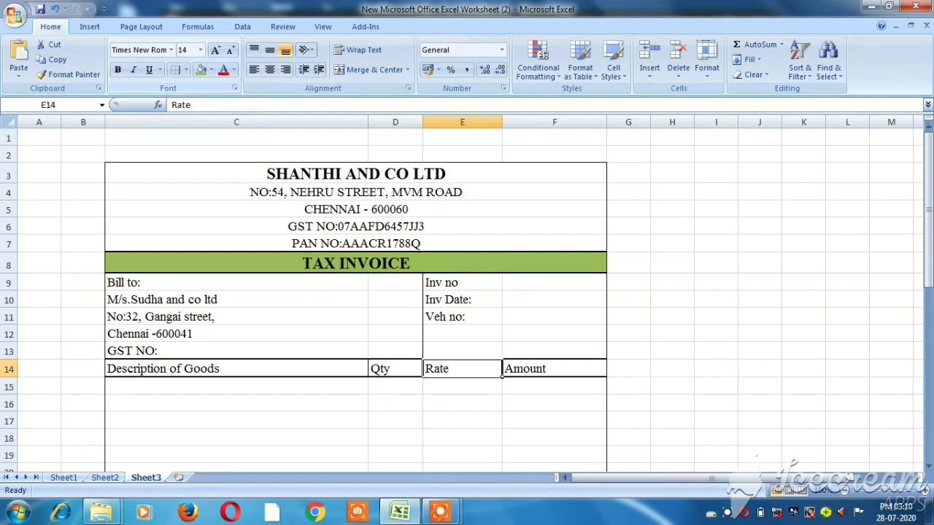
{"action": "left_click", "coordinate": [365, 371]}
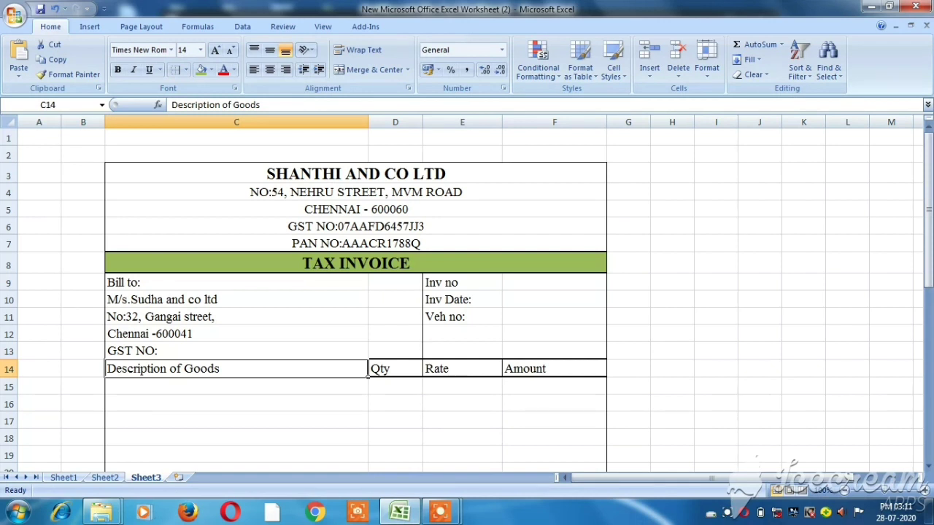
{"action": "left_click_drag", "start_coordinate": [367, 373], "coordinate": [607, 375]}
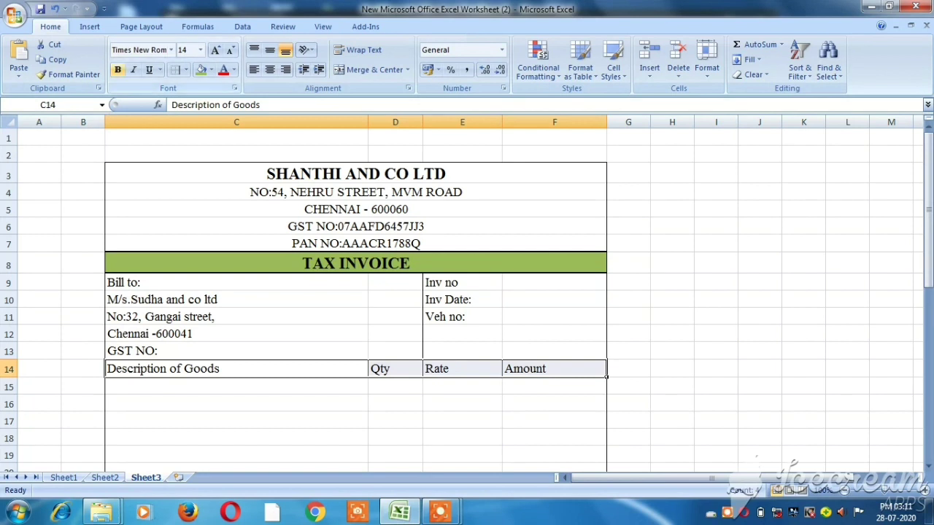
{"action": "left_click", "coordinate": [118, 70]}
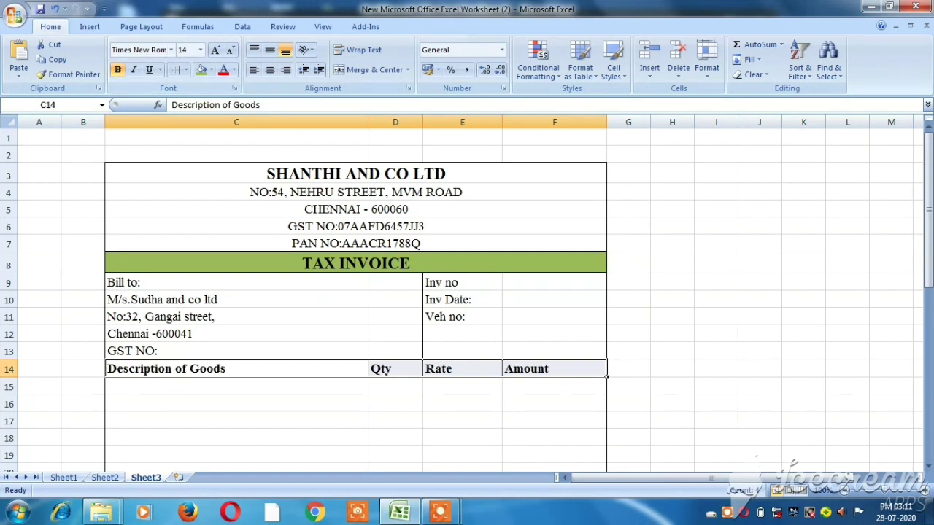
{"action": "left_click", "coordinate": [355, 209]}
{"action": "key", "text": "Down"}
Add a bottom border beneath the item rows starting at C15.
{"action": "left_click", "coordinate": [236, 455]}
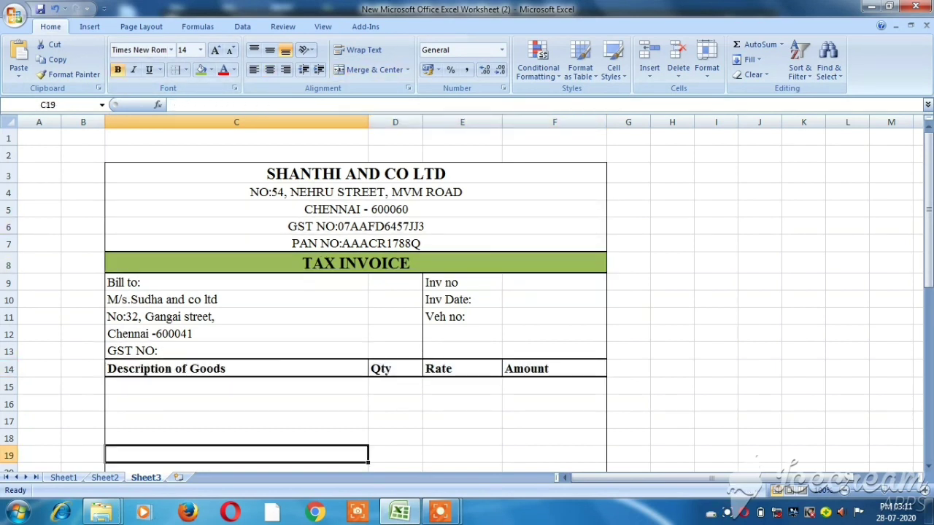
{"action": "key", "text": "Up"}
{"action": "key", "text": "Up"}
{"action": "key", "text": "Up"}
{"action": "key", "text": "Up"}
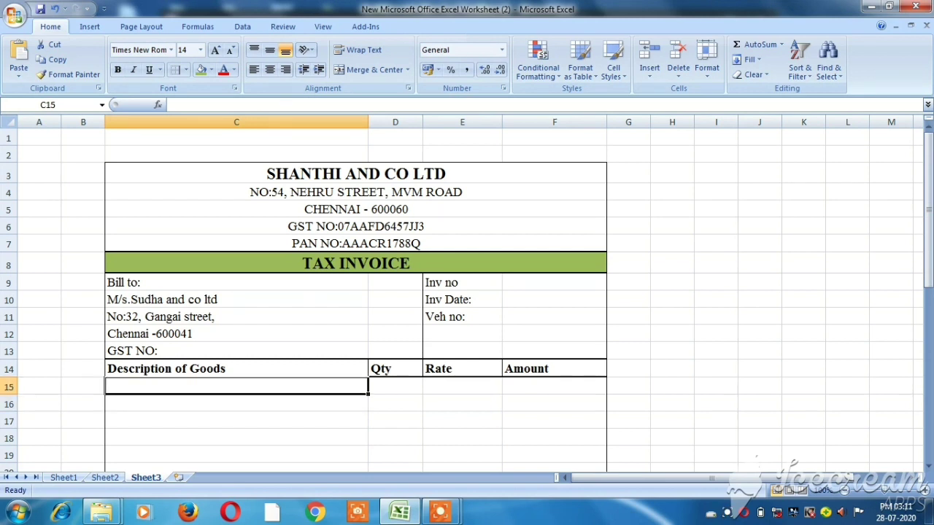
{"action": "key", "text": "shift+Down"}
{"action": "key", "text": "shift+Down"}
{"action": "key", "text": "shift+Down"}
{"action": "key", "text": "shift+Down"}
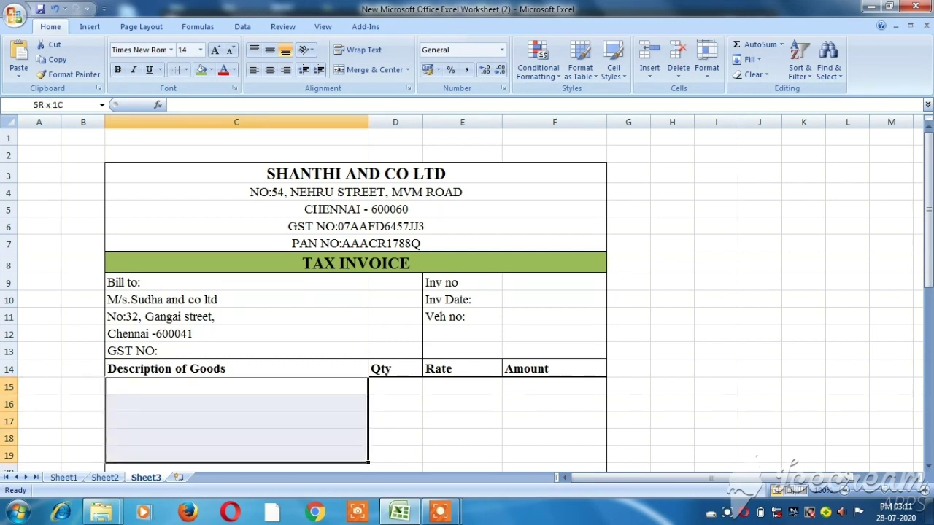
{"action": "key", "text": "shift+Down"}
{"action": "key", "text": "shift+Down"}
{"action": "key", "text": "shift+Down"}
{"action": "key", "text": "shift+Down"}
{"action": "key", "text": "shift+Down"}
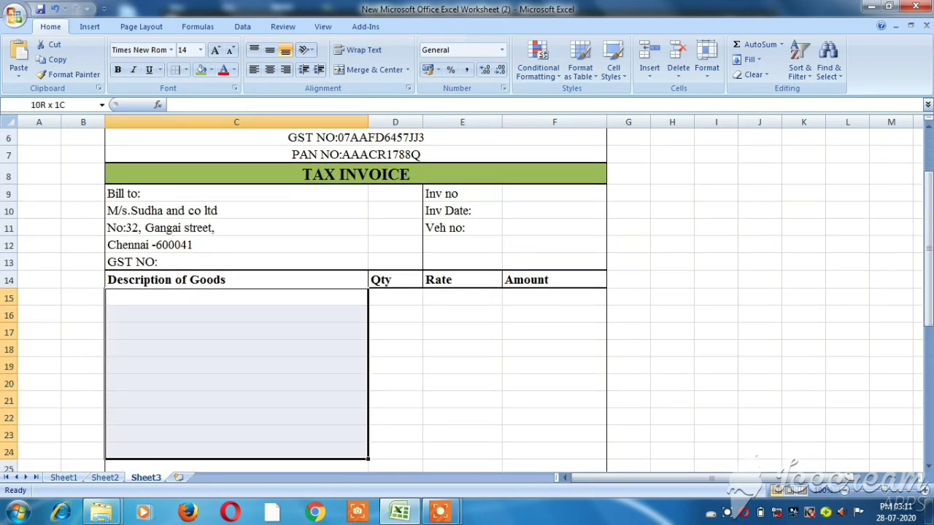
{"action": "key", "text": "shift+Down"}
{"action": "key", "text": "shift+Down"}
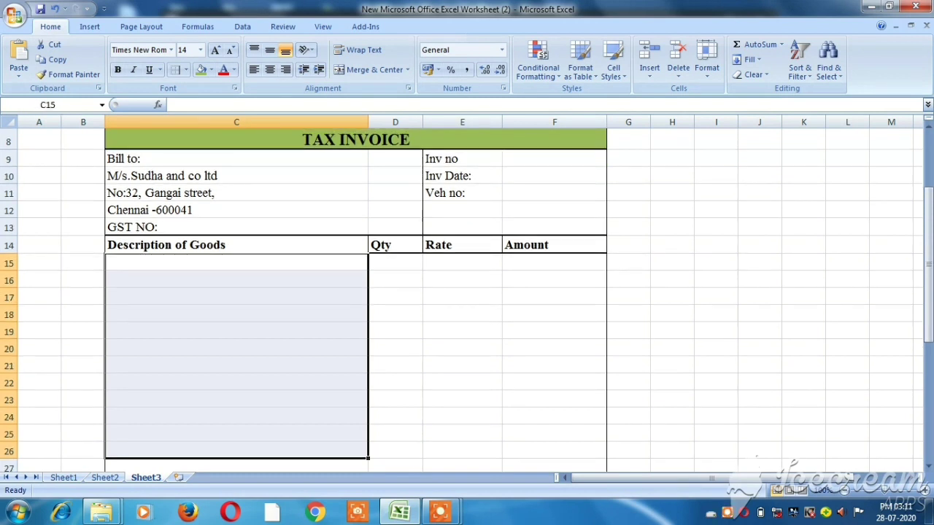
{"action": "key", "text": "shift+Right"}
{"action": "key", "text": "shift+Right"}
{"action": "key", "text": "shift+Right"}
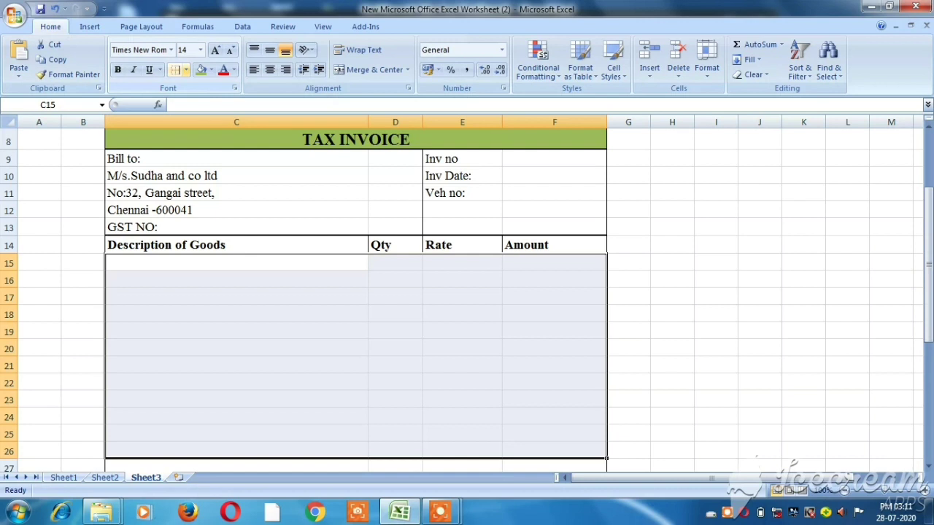
{"action": "left_click", "coordinate": [186, 70]}
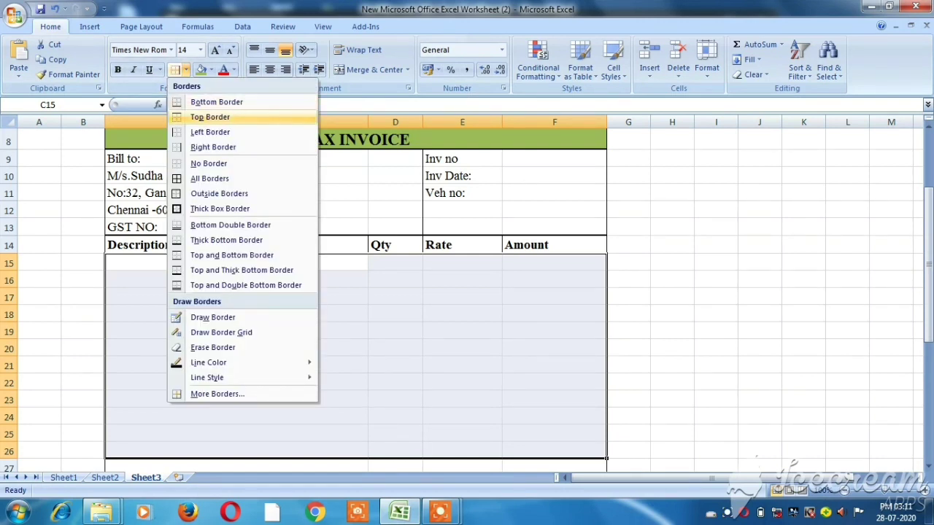
{"action": "left_click", "coordinate": [217, 102]}
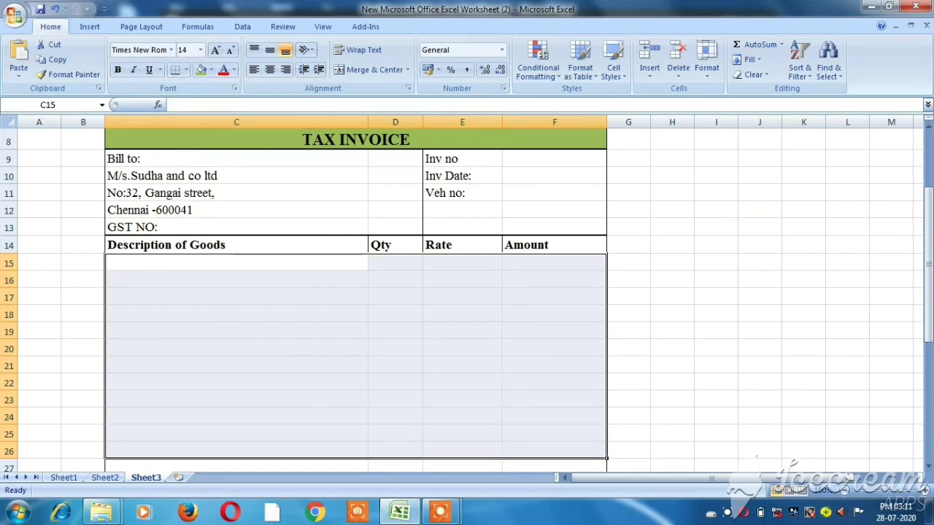
{"action": "left_click", "coordinate": [236, 348]}
Box the Qty D15:D26 and Rate E15:E26 cells with outside borders, then select F15:F26.
{"action": "left_click", "coordinate": [395, 280]}
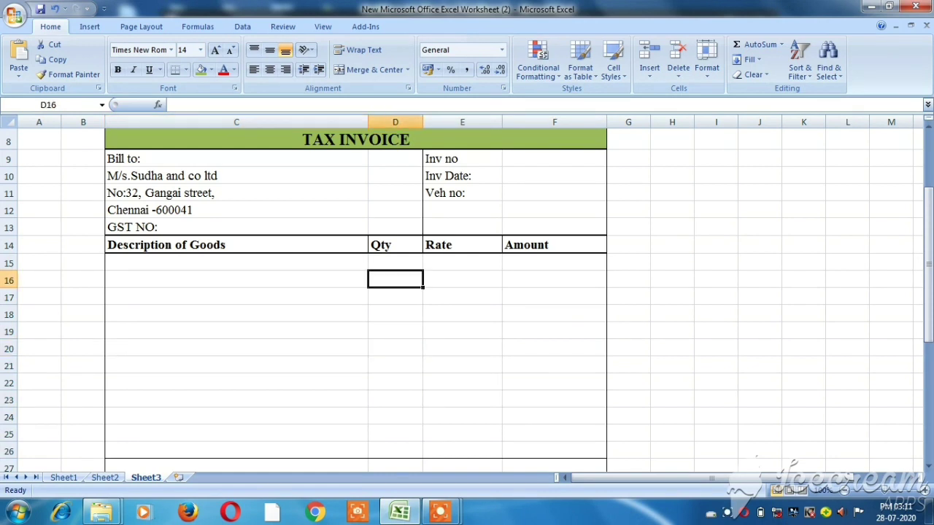
{"action": "mouse_move", "coordinate": [395, 279]}
{"action": "left_mouse_down"}
{"action": "mouse_move", "coordinate": [395, 263]}
{"action": "mouse_move", "coordinate": [394, 451]}
{"action": "left_mouse_up"}
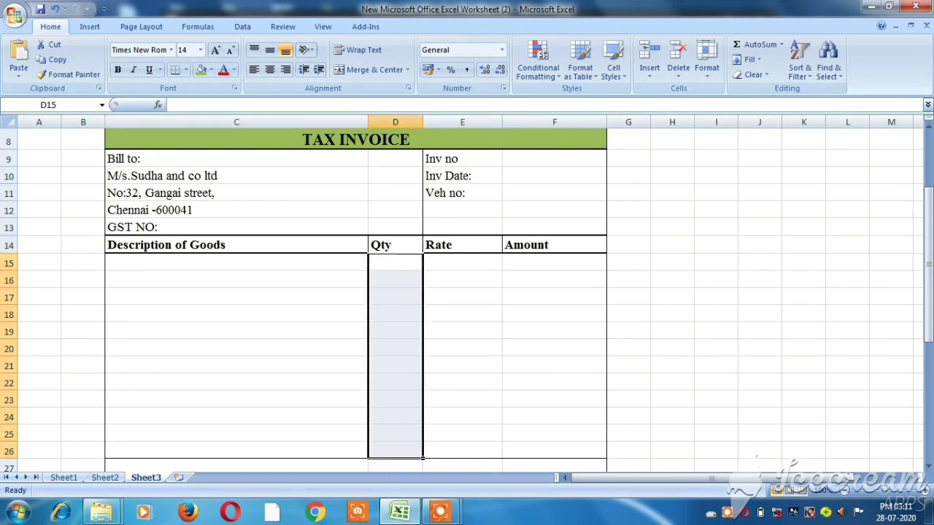
{"action": "left_click", "coordinate": [186, 70]}
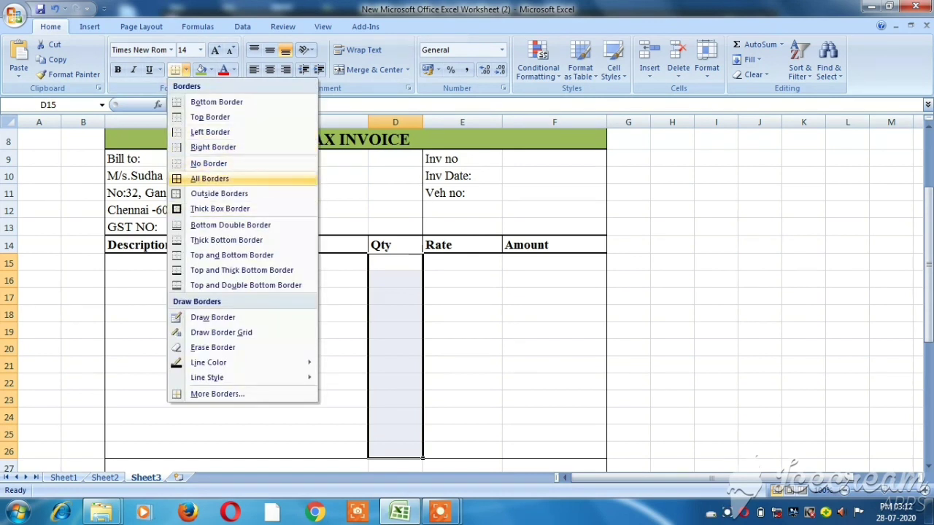
{"action": "left_click", "coordinate": [210, 178]}
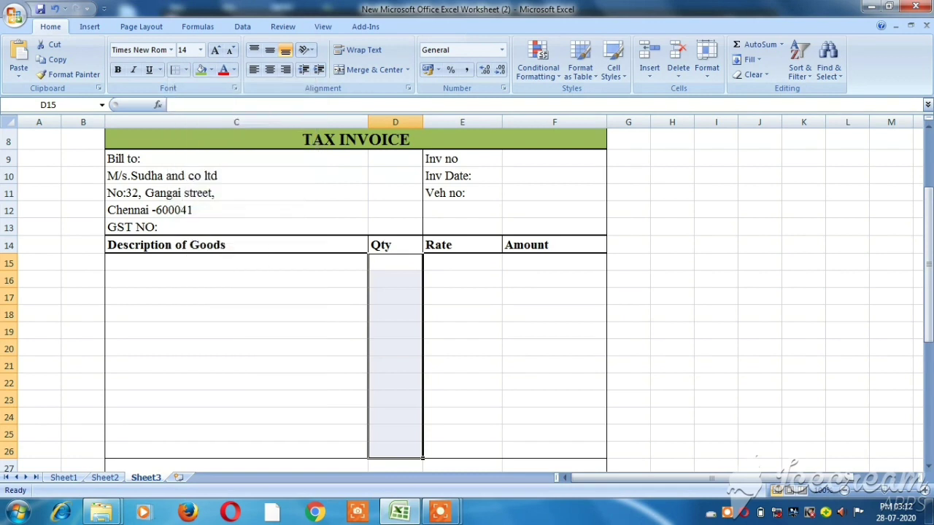
{"action": "left_click", "coordinate": [462, 263]}
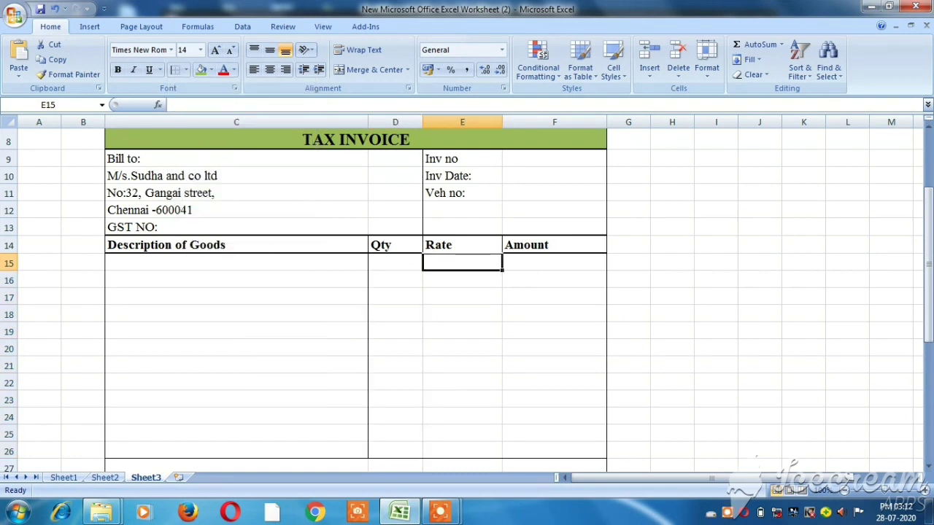
{"action": "left_click_drag", "start_coordinate": [462, 262], "coordinate": [462, 451]}
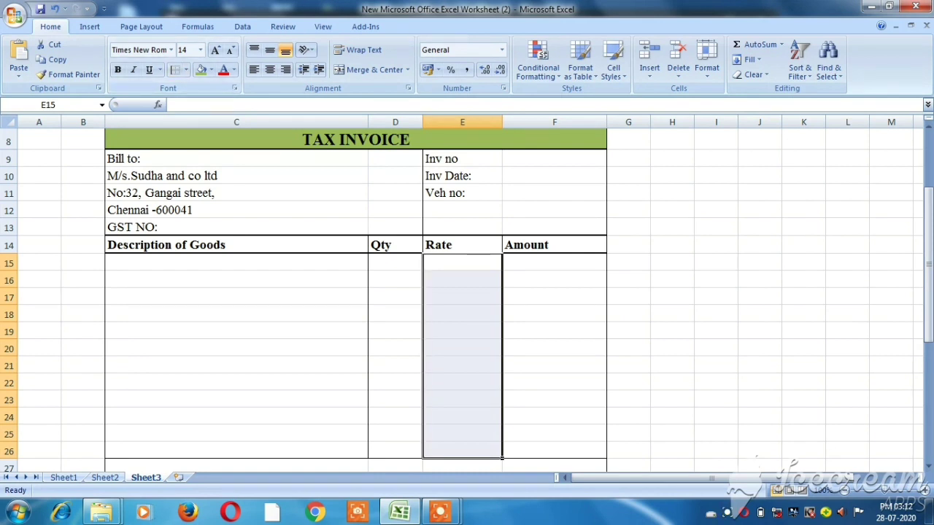
{"action": "left_click", "coordinate": [501, 250]}
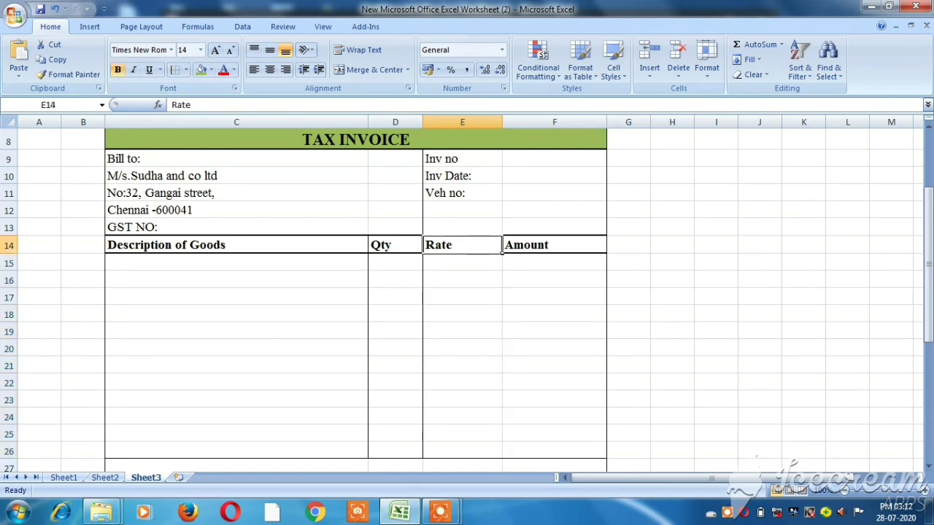
{"action": "left_click", "coordinate": [544, 263]}
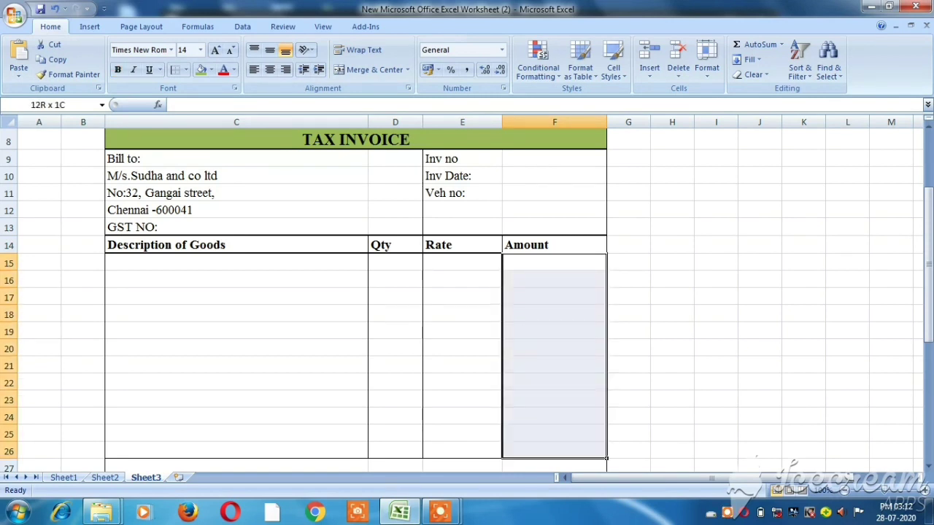
{"action": "left_click_drag", "start_coordinate": [554, 263], "coordinate": [554, 449]}
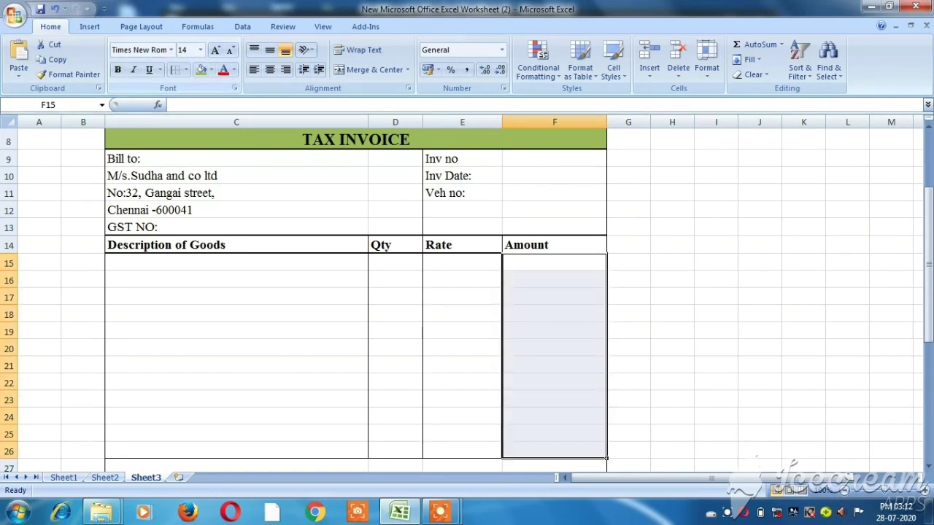
Border the Amount cells F15:F26 and label E27 'Sub total'.
{"action": "left_click", "coordinate": [364, 313]}
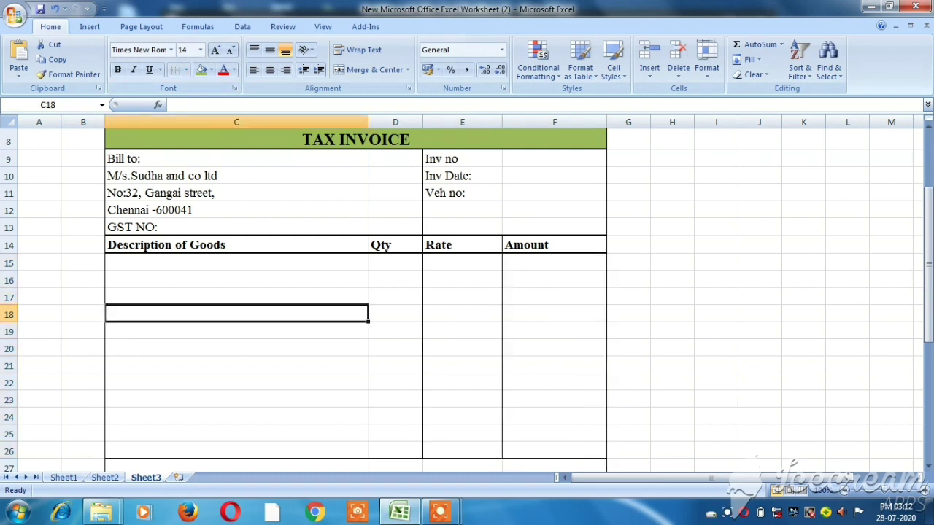
{"action": "key", "text": "Down"}
{"action": "key", "text": "Down"}
{"action": "key", "text": "Down"}
{"action": "key", "text": "Down"}
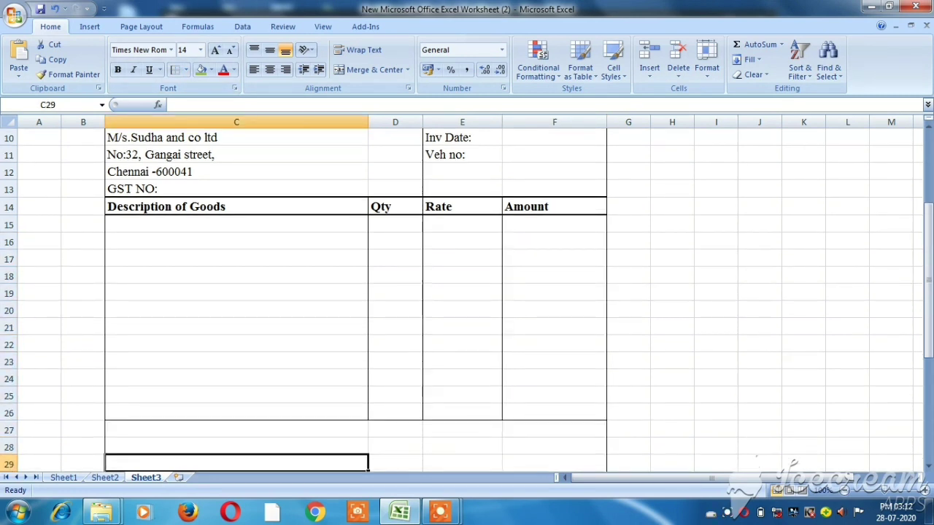
{"action": "key", "text": "Up"}
{"action": "key", "text": "Up"}
{"action": "key", "text": "Right"}
{"action": "key", "text": "Right"}
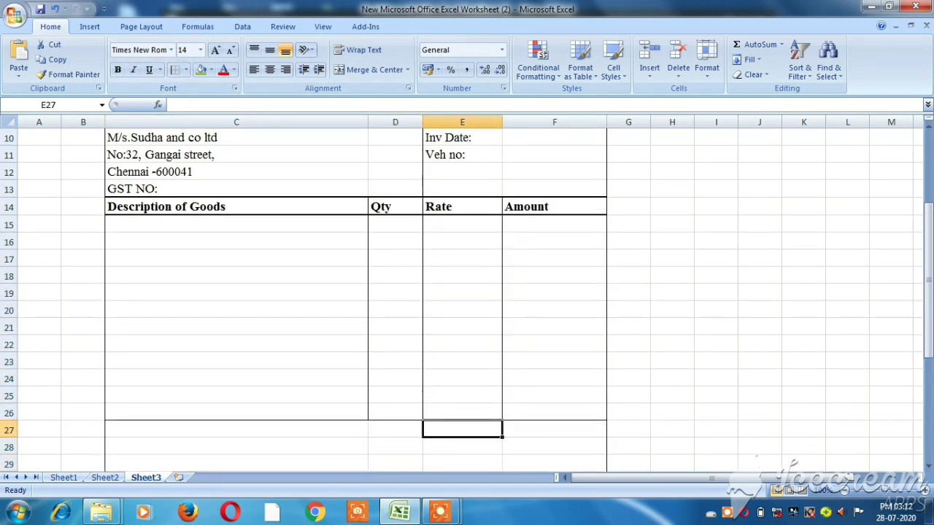
{"action": "type", "text": "T"}
{"action": "key", "text": "BackSpace"}
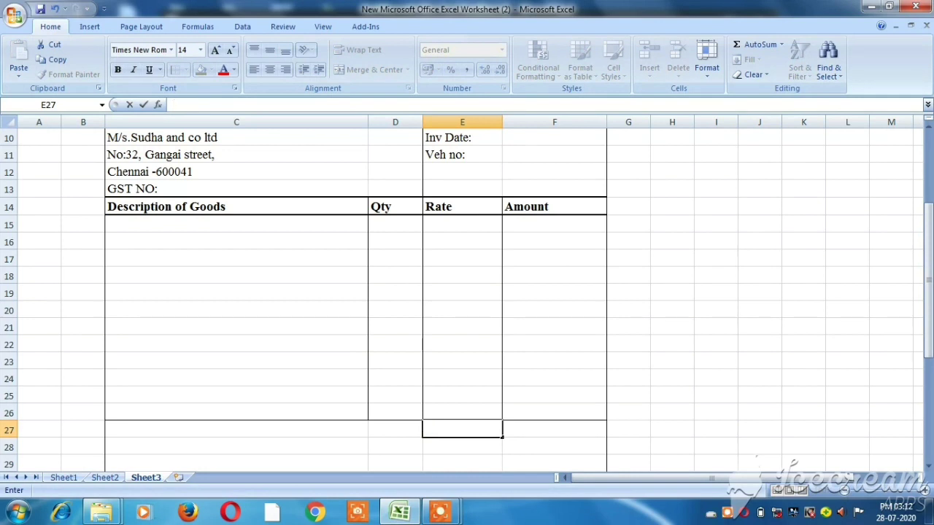
{"action": "type", "text": "Sub to"}
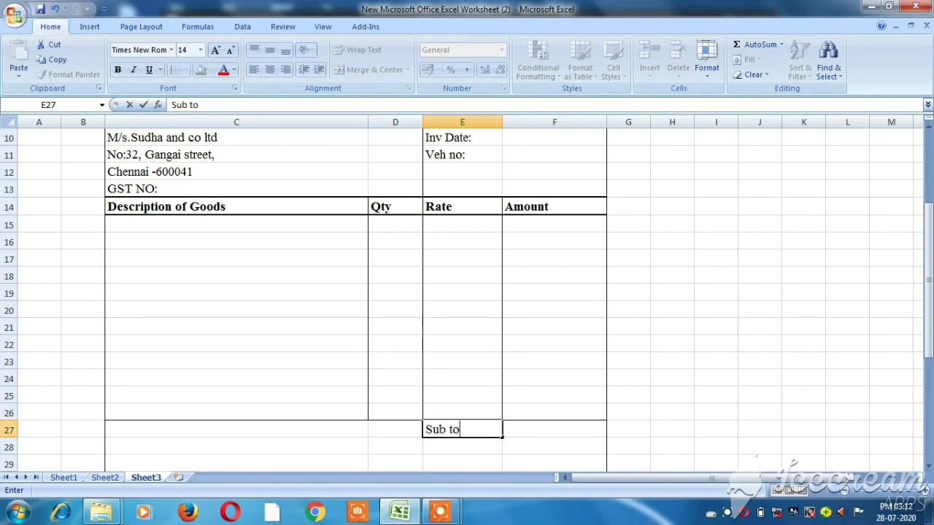
{"action": "type", "text": "t"}
{"action": "left_click", "coordinate": [235, 327]}
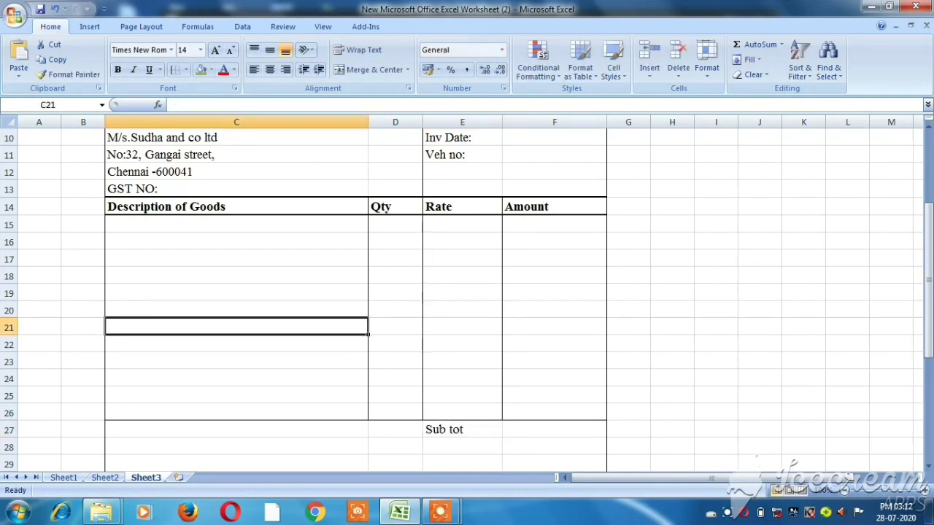
{"action": "left_click", "coordinate": [444, 430]}
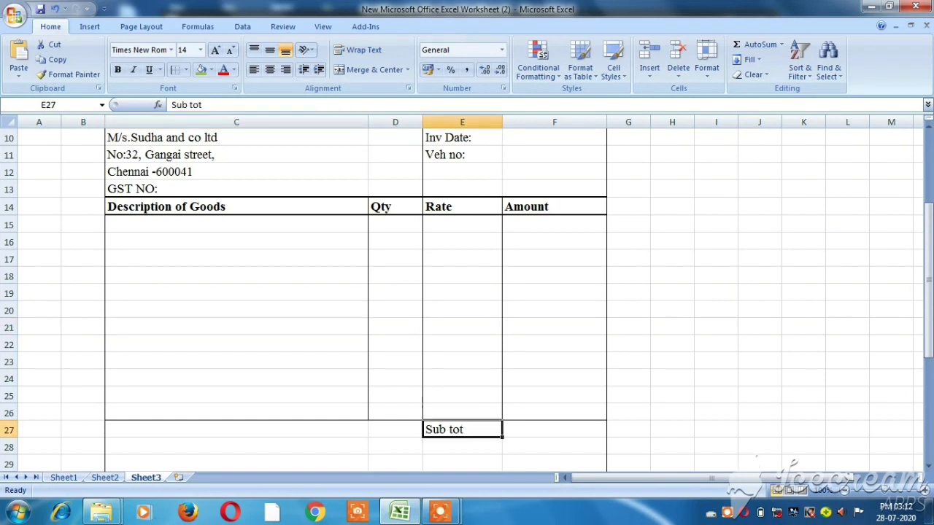
{"action": "double_click", "coordinate": [444, 430]}
{"action": "scroll", "coordinate": [467, 292], "scroll_direction": "down", "scroll_amount": 2}
{"action": "type", "text": "a"}
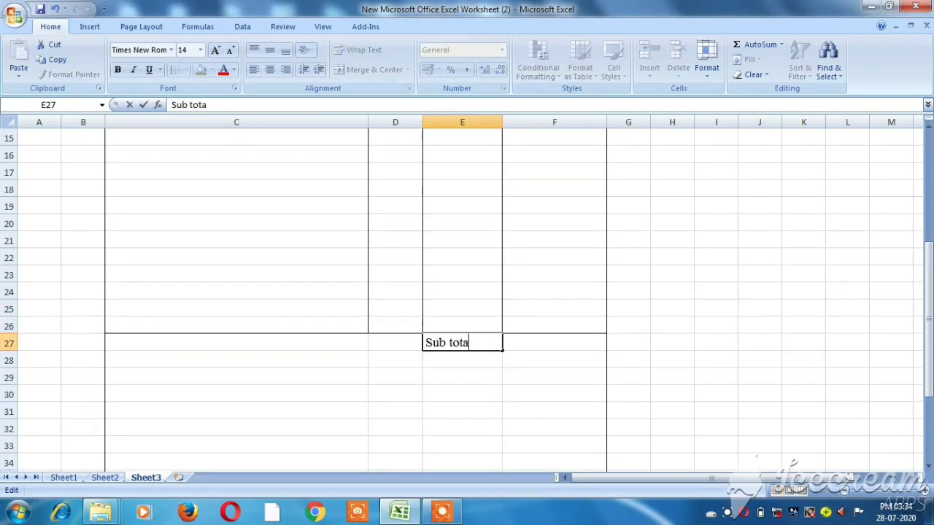
{"action": "type", "text": "l"}
{"action": "key", "text": "Tab"}
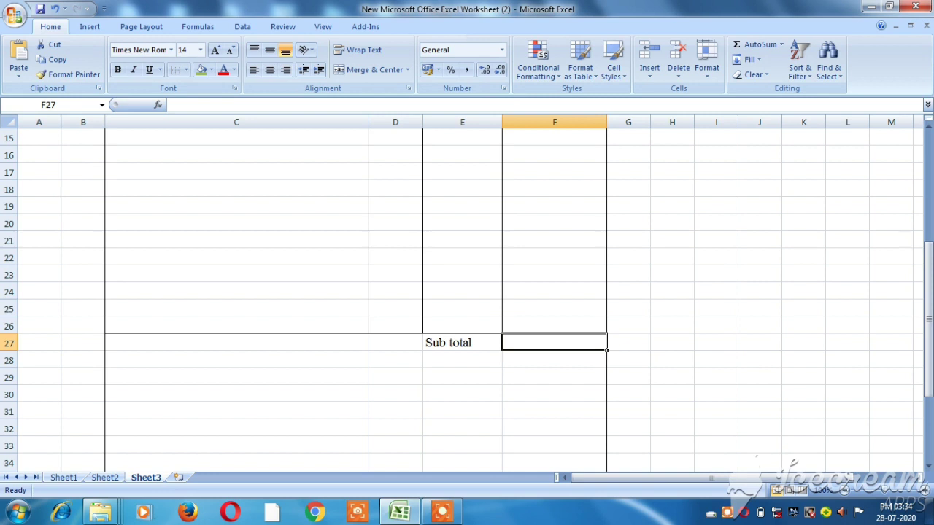
Enter =SUM(F15:F26) in F27 as the subtotal.
{"action": "type", "text": "=s"}
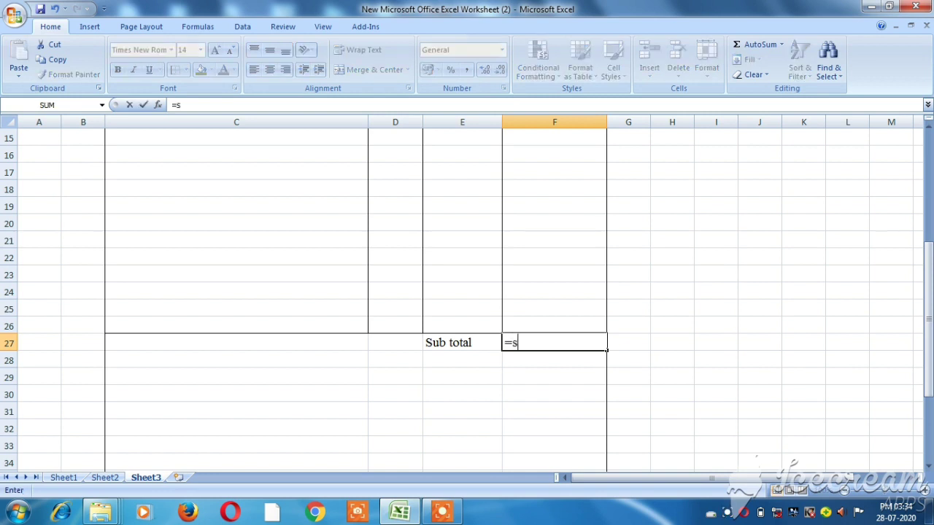
{"action": "type", "text": "um"}
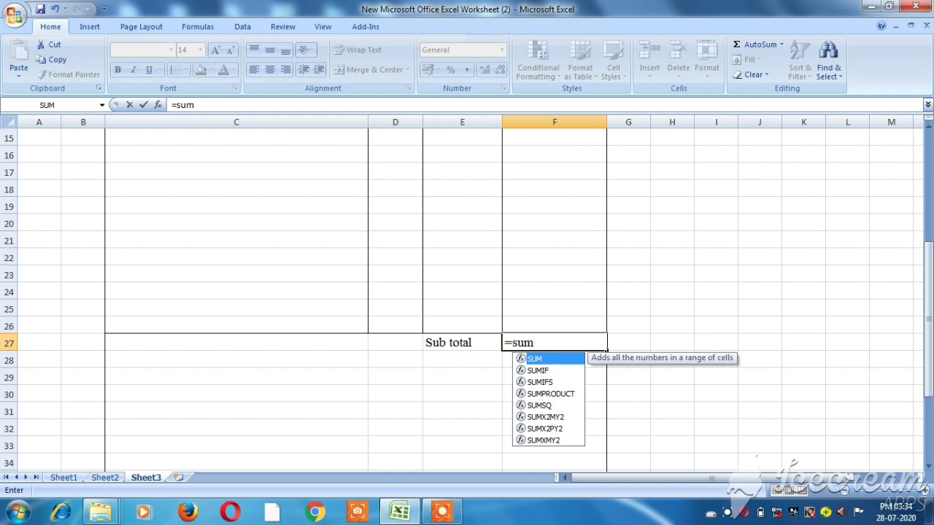
{"action": "type", "text": "("}
{"action": "key", "text": "Up"}
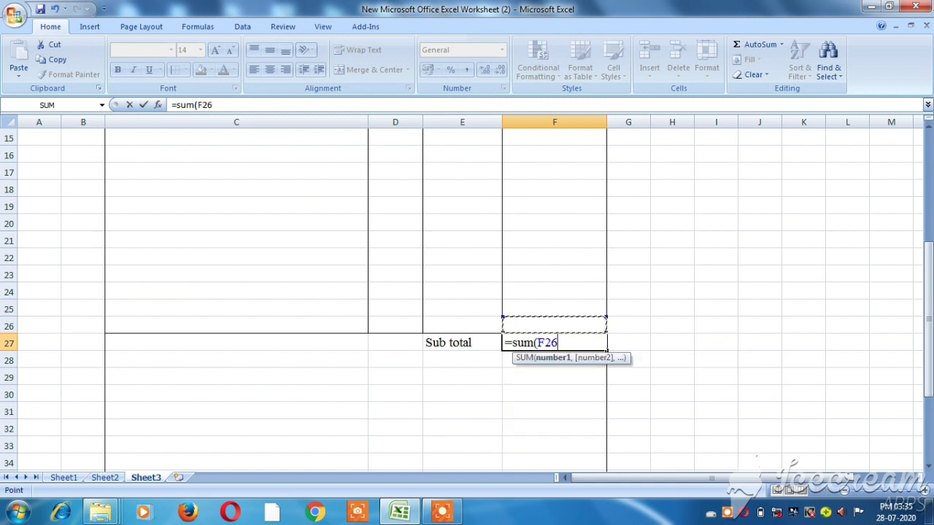
{"action": "mouse_move", "coordinate": [554, 326]}
{"action": "left_mouse_down"}
{"action": "mouse_move", "coordinate": [554, 207]}
{"action": "mouse_move", "coordinate": [580, 138]}
{"action": "mouse_move", "coordinate": [576, 118]}
{"action": "mouse_move", "coordinate": [576, 169]}
{"action": "left_mouse_up"}
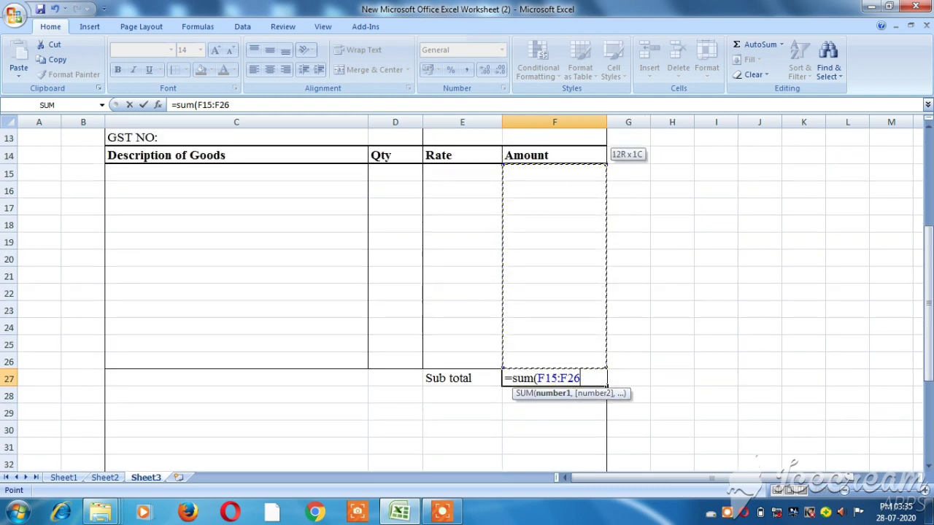
{"action": "key", "text": "Return"}
{"action": "left_click", "coordinate": [462, 395]}
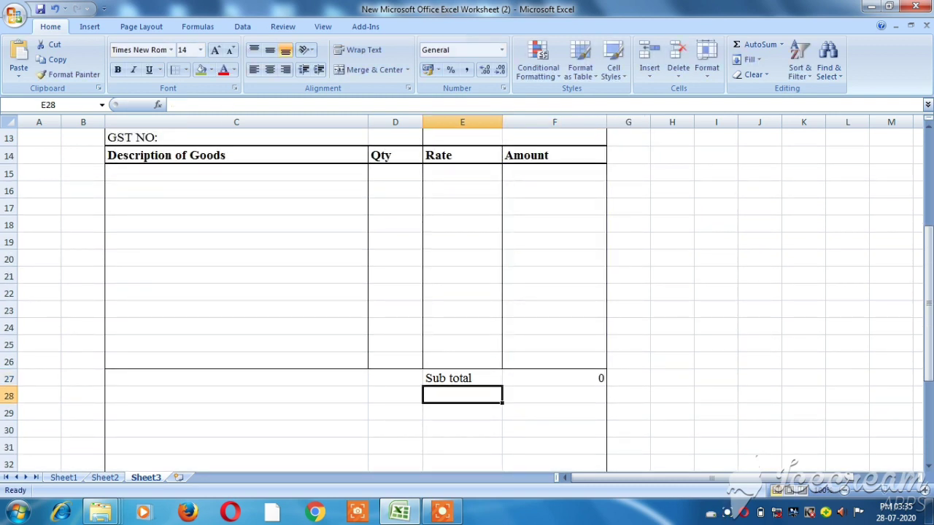
Label row 28 with 'Tax' in D28 and 'CGST 9%' in E28.
{"action": "left_click", "coordinate": [394, 395]}
{"action": "type", "text": "T"}
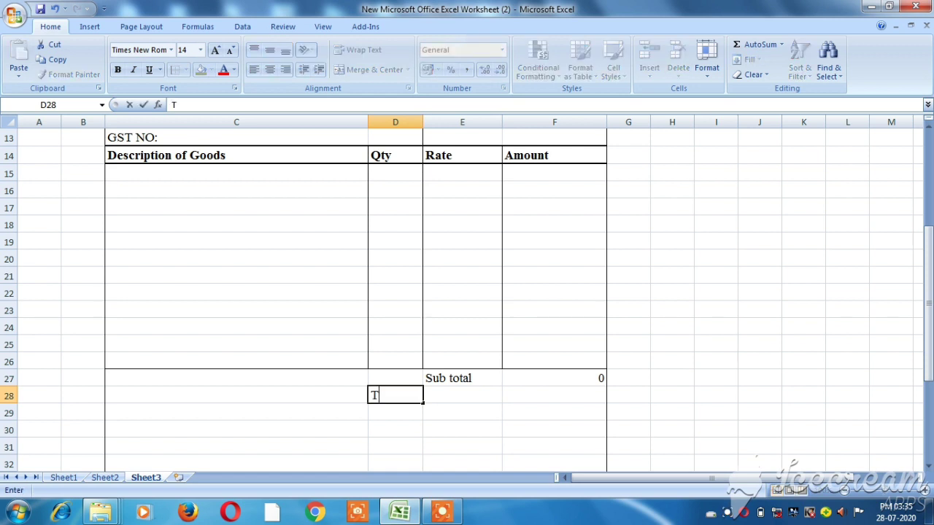
{"action": "type", "text": "ax"}
{"action": "key", "text": "Tab"}
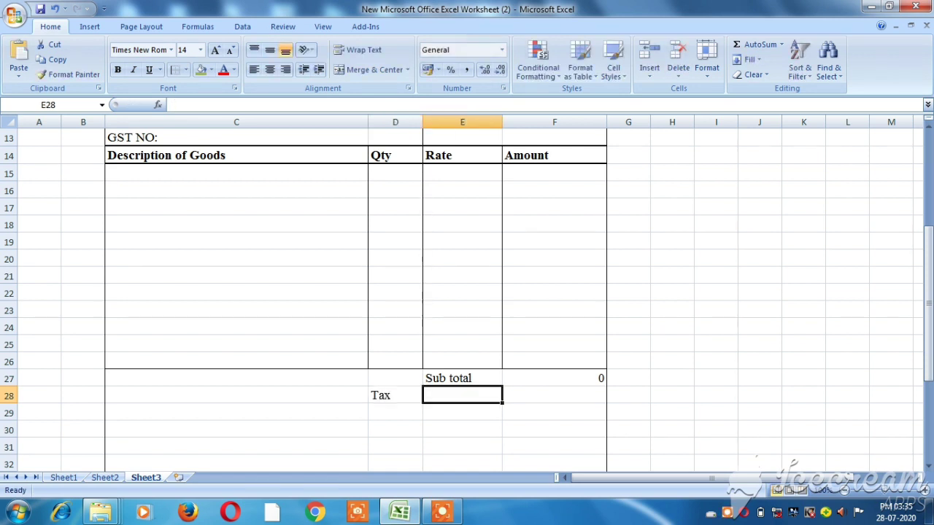
{"action": "type", "text": "CGST"}
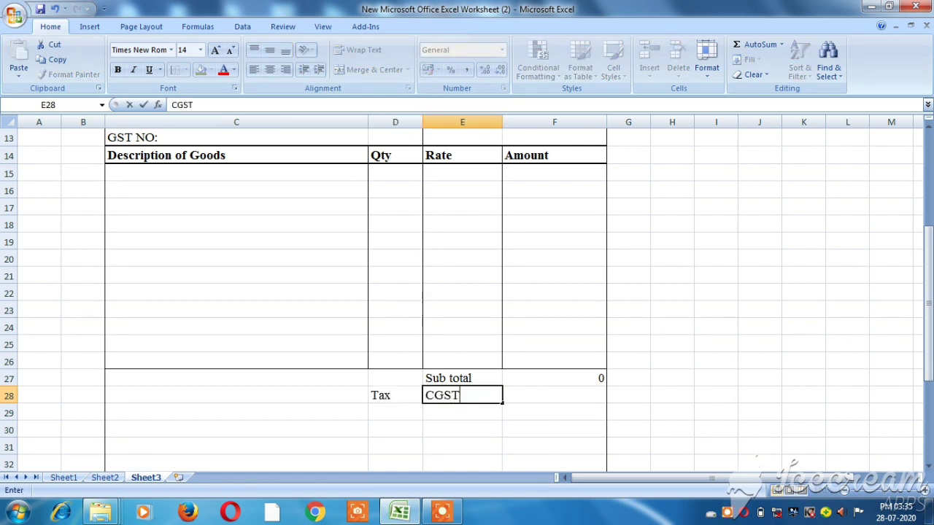
{"action": "type", "text": " 9"}
{"action": "type", "text": "%"}
{"action": "key", "text": "Tab"}
Enter =F27*9% in F28 for the CGST amount.
{"action": "type", "text": "="}
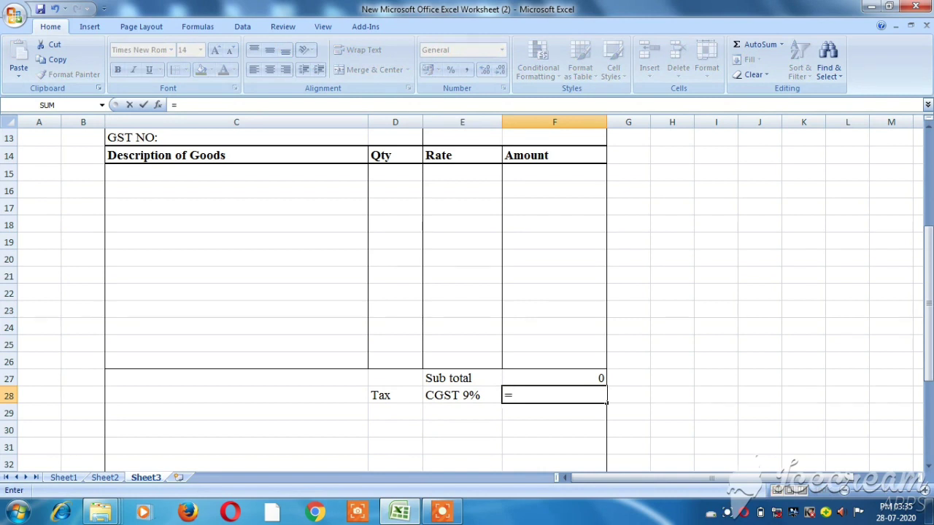
{"action": "key", "text": "Up"}
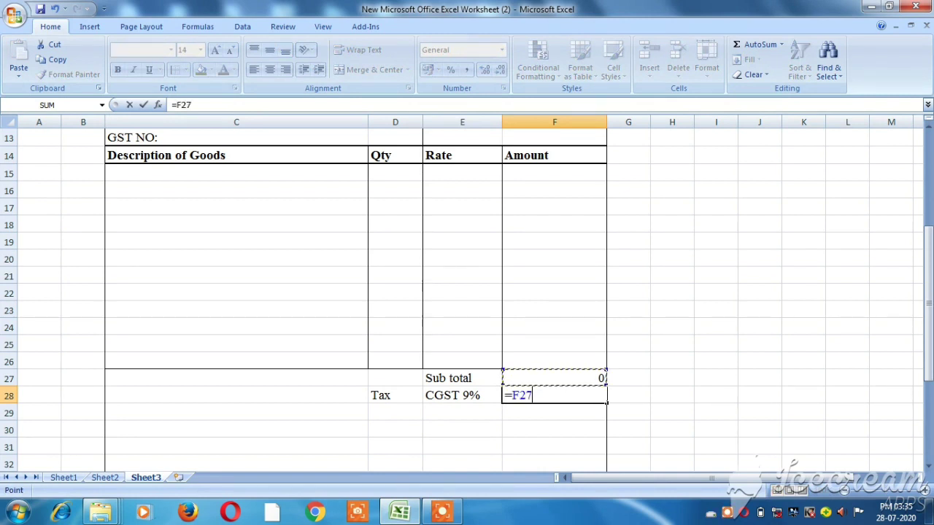
{"action": "type", "text": "8"}
{"action": "key", "text": "BackSpace"}
{"action": "type", "text": "*"}
{"action": "type", "text": "9"}
{"action": "type", "text": "%"}
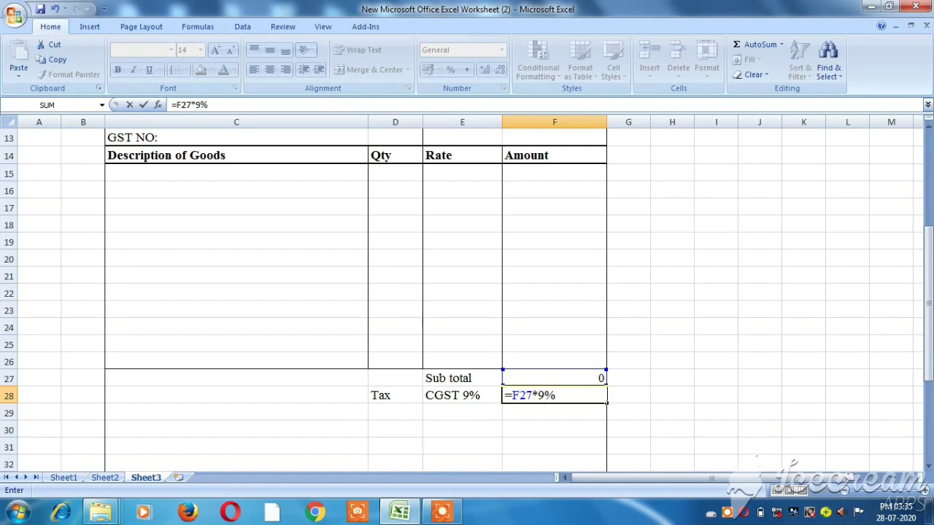
{"action": "key", "text": "Return"}
Label E29 'SGST 9%' and enter =F27*9% in F29.
{"action": "left_click", "coordinate": [462, 412]}
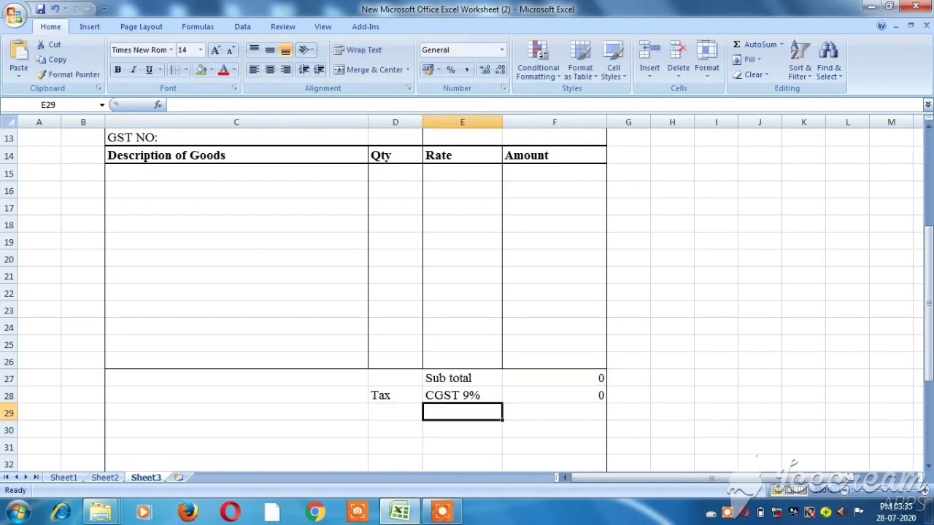
{"action": "type", "text": "SGST"}
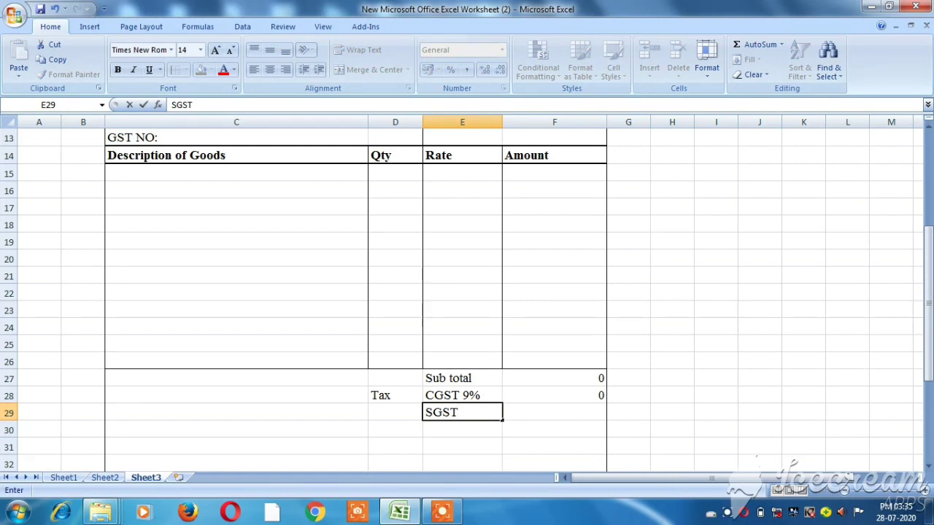
{"action": "type", "text": " 9"}
{"action": "type", "text": "%"}
{"action": "key", "text": "Tab"}
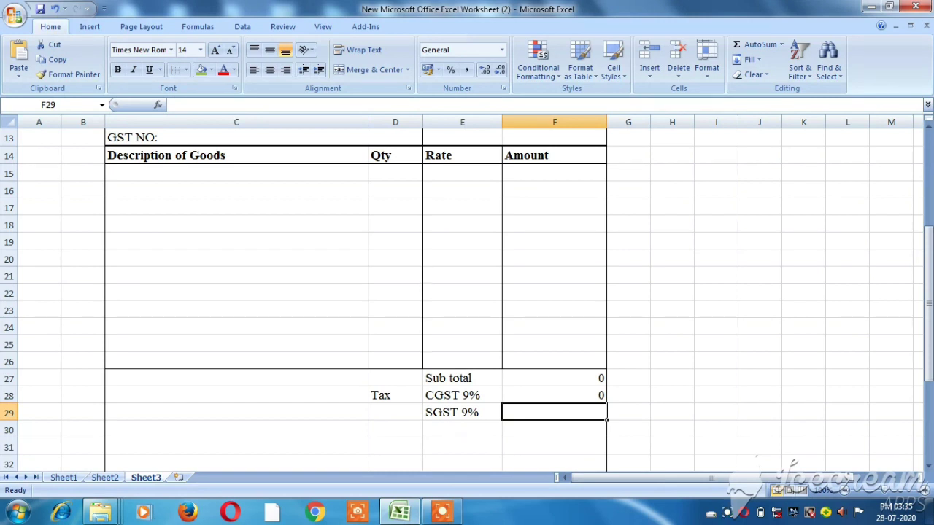
{"action": "left_click", "coordinate": [554, 395]}
{"action": "left_click", "coordinate": [554, 412]}
{"action": "type", "text": "="}
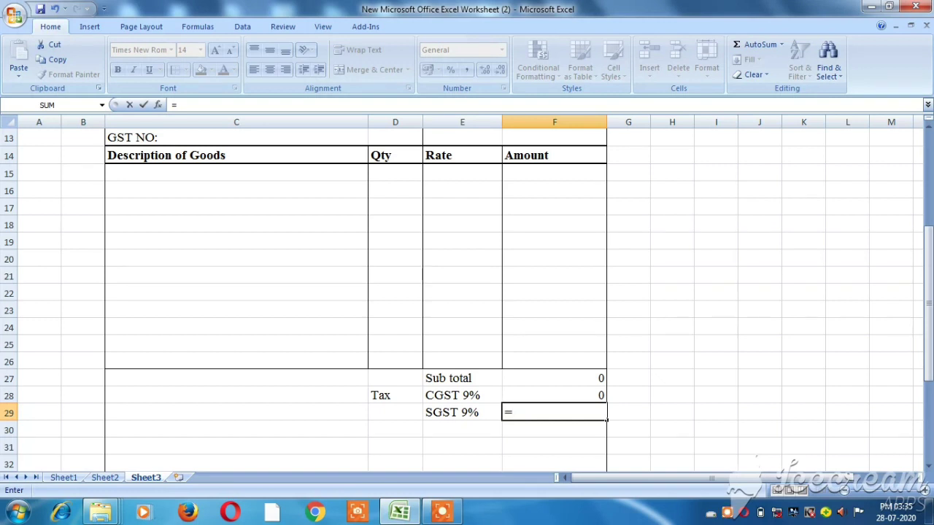
{"action": "key", "text": "Up"}
{"action": "key", "text": "Up"}
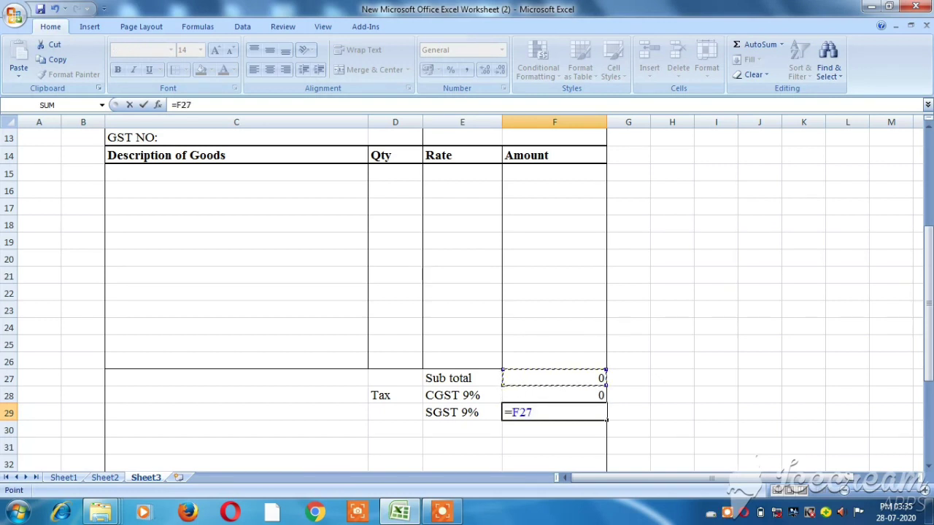
{"action": "type", "text": "*"}
{"action": "type", "text": "9"}
{"action": "type", "text": "%"}
{"action": "key", "text": "Return"}
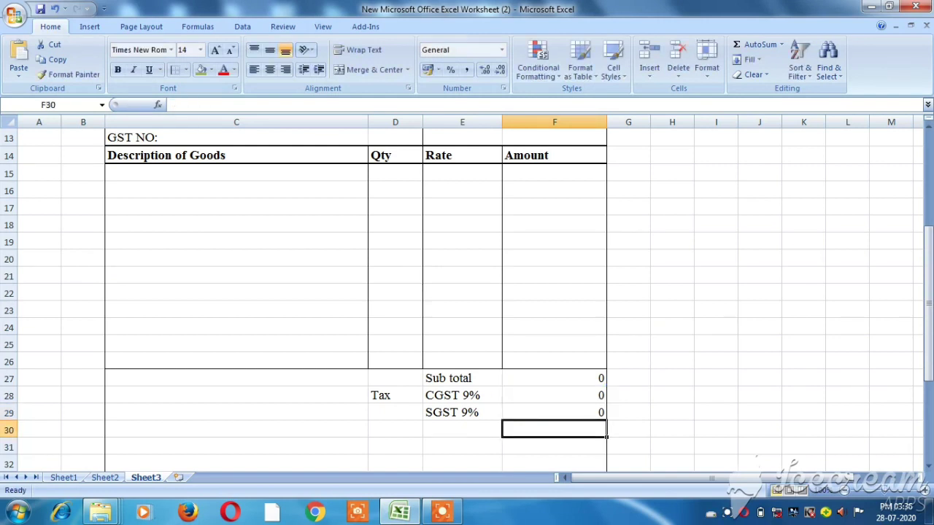
Put a Tot label in E30 and add a bottom border under C29:F29.
{"action": "key", "text": "Up"}
{"action": "key", "text": "Left"}
{"action": "key", "text": "Down"}
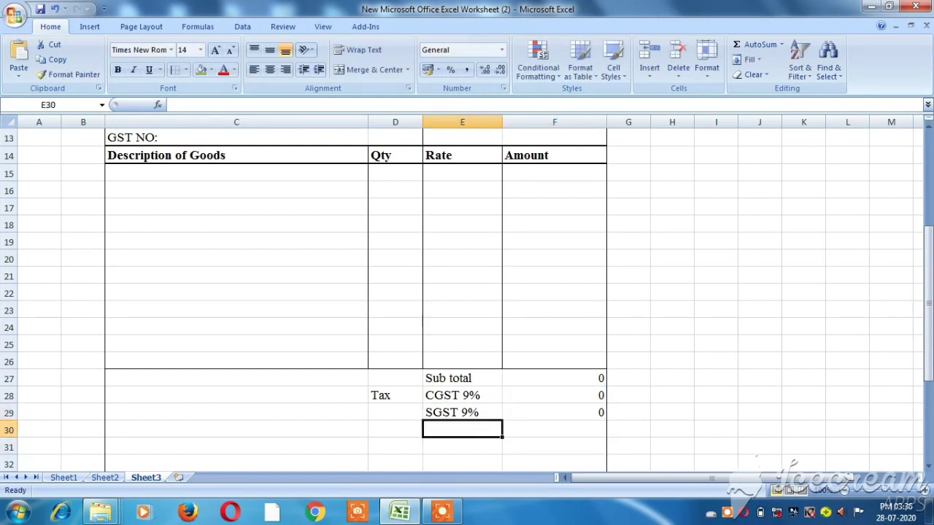
{"action": "type", "text": "To"}
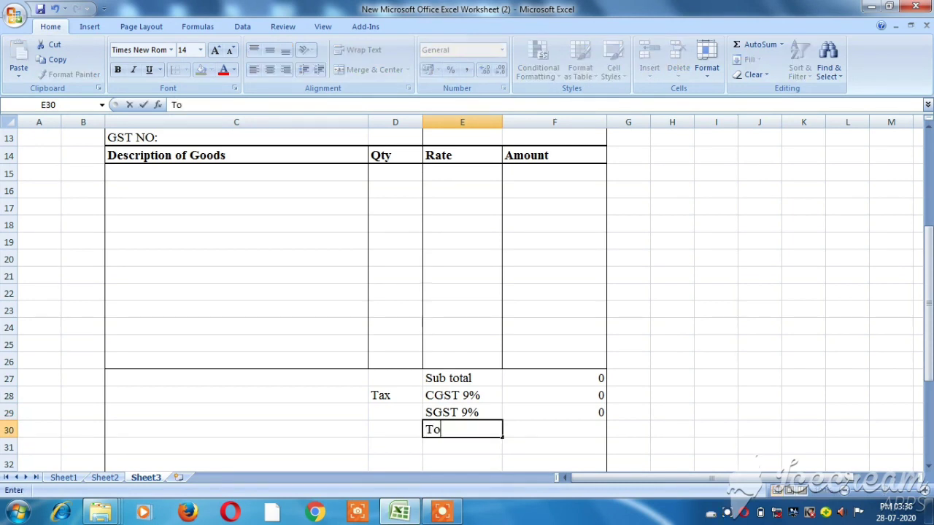
{"action": "type", "text": "t"}
{"action": "key", "text": "Return"}
{"action": "key", "text": "Up"}
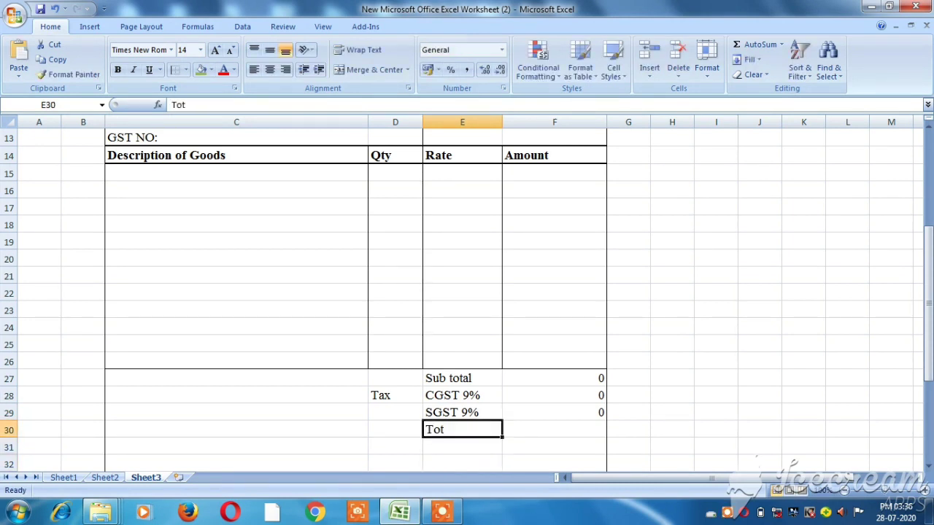
{"action": "key", "text": "Left"}
{"action": "key", "text": "Up"}
{"action": "key", "text": "Left"}
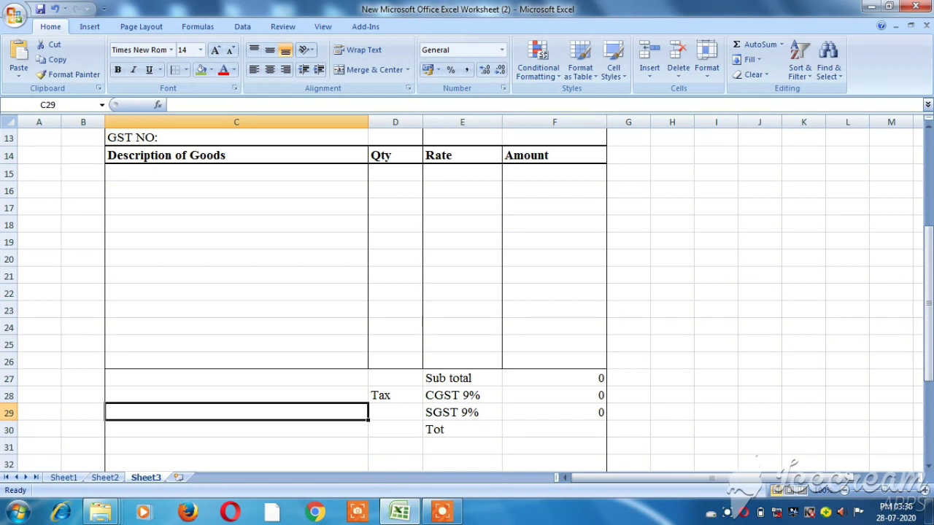
{"action": "key", "text": "shift+Right"}
{"action": "key", "text": "shift+Right"}
{"action": "key", "text": "shift+Right"}
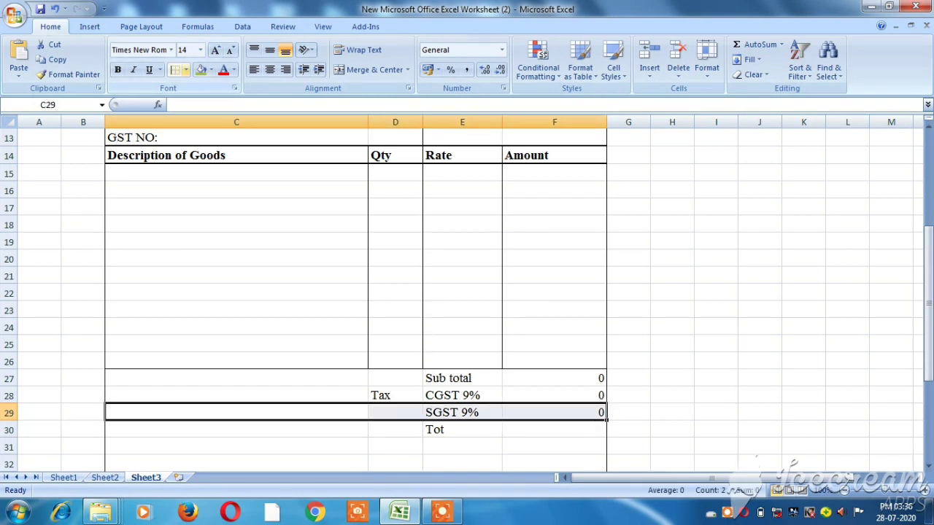
{"action": "left_click", "coordinate": [186, 70]}
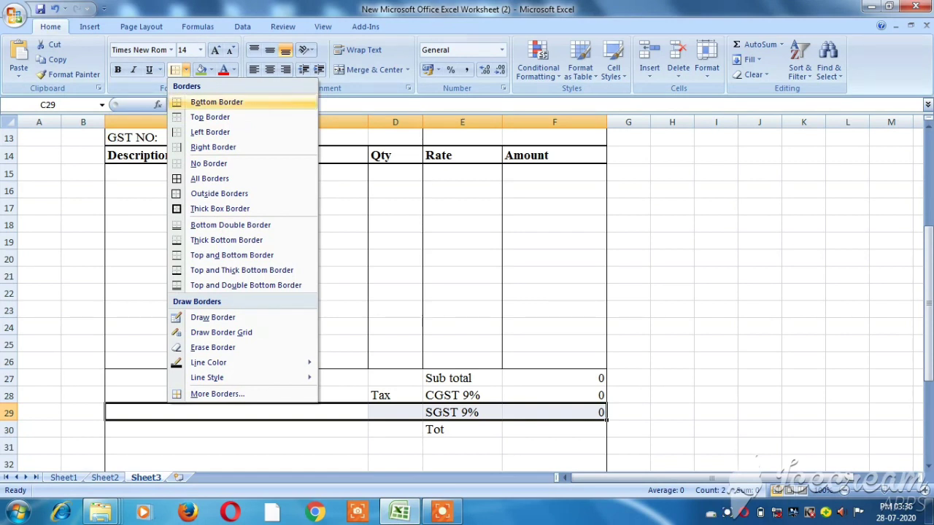
{"action": "left_click", "coordinate": [217, 101]}
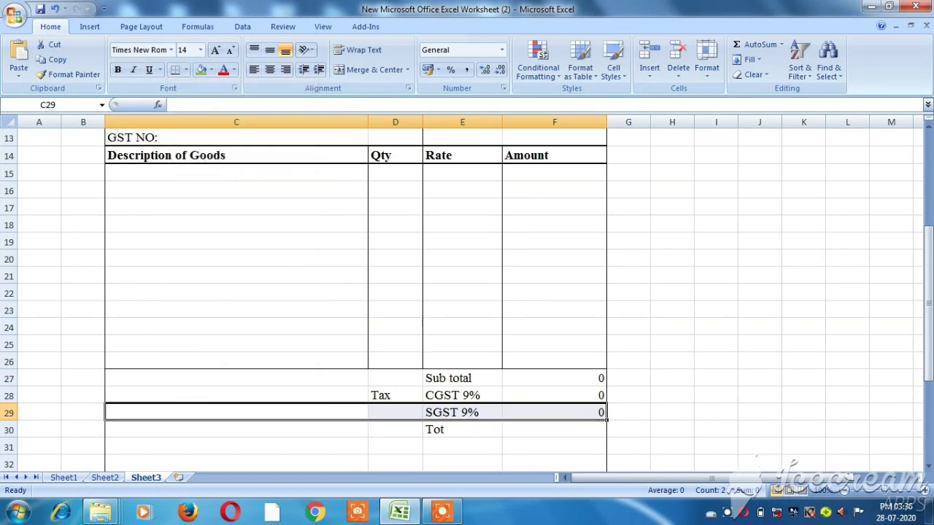
Relabel E30 as Grand Total and enter =sum(F27:F29) in F30.
{"action": "key", "text": "Down"}
{"action": "key", "text": "Right"}
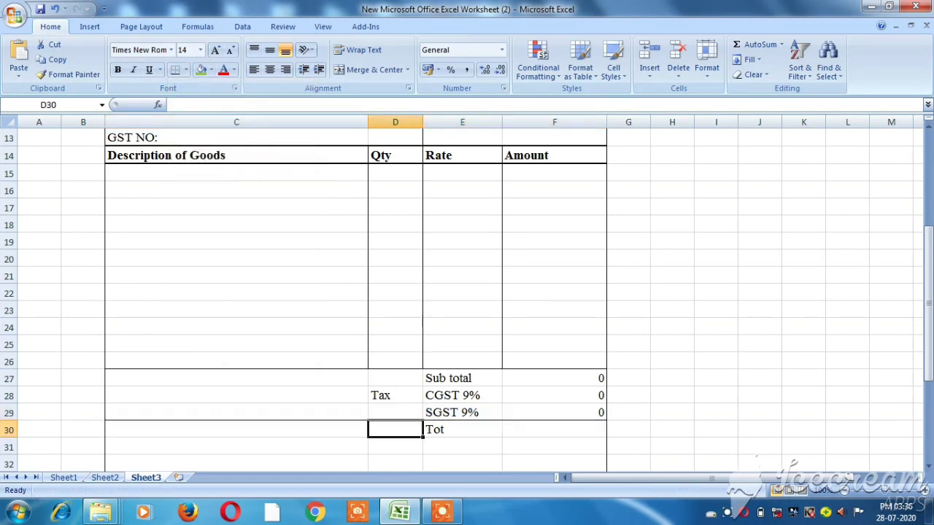
{"action": "key", "text": "Right"}
{"action": "key", "text": "F2"}
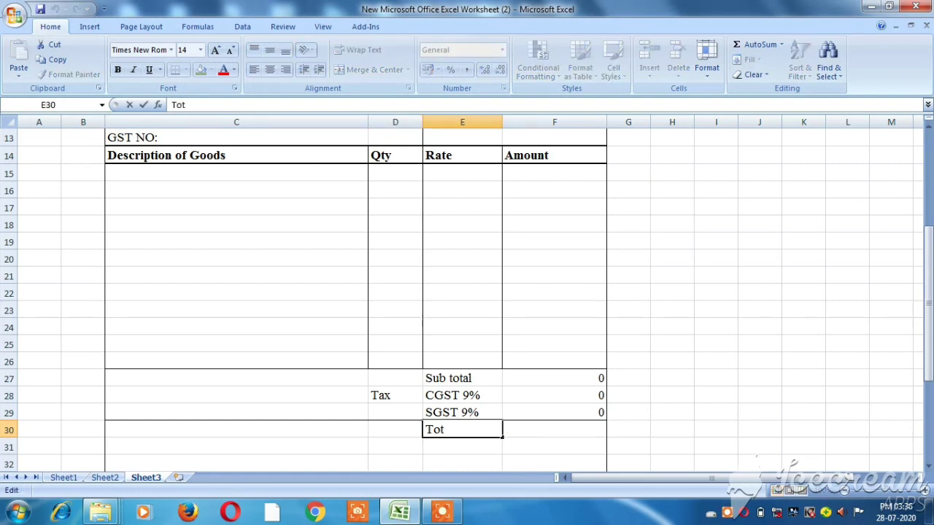
{"action": "key", "text": "BackSpace"}
{"action": "key", "text": "BackSpace"}
{"action": "key", "text": "BackSpace"}
{"action": "type", "text": "G"}
{"action": "type", "text": "rand"}
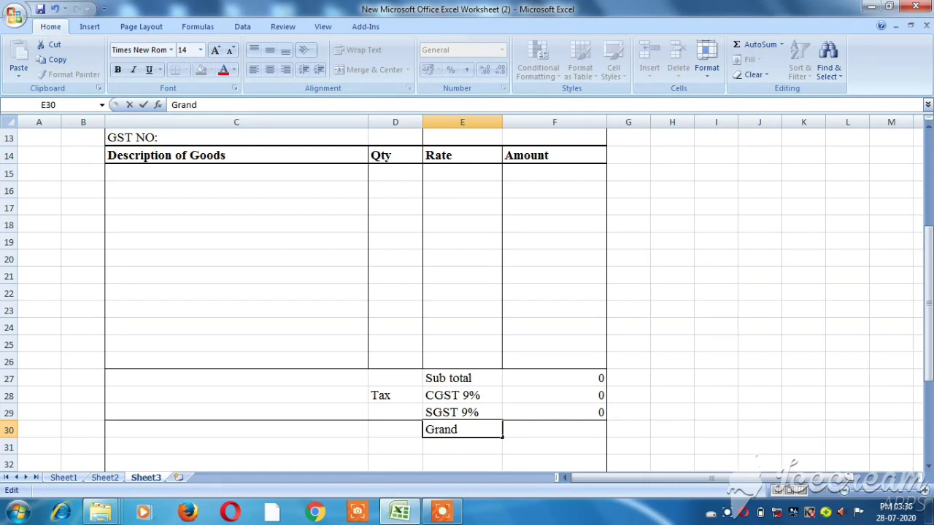
{"action": "type", "text": " T"}
{"action": "type", "text": "otal"}
{"action": "key", "text": "Tab"}
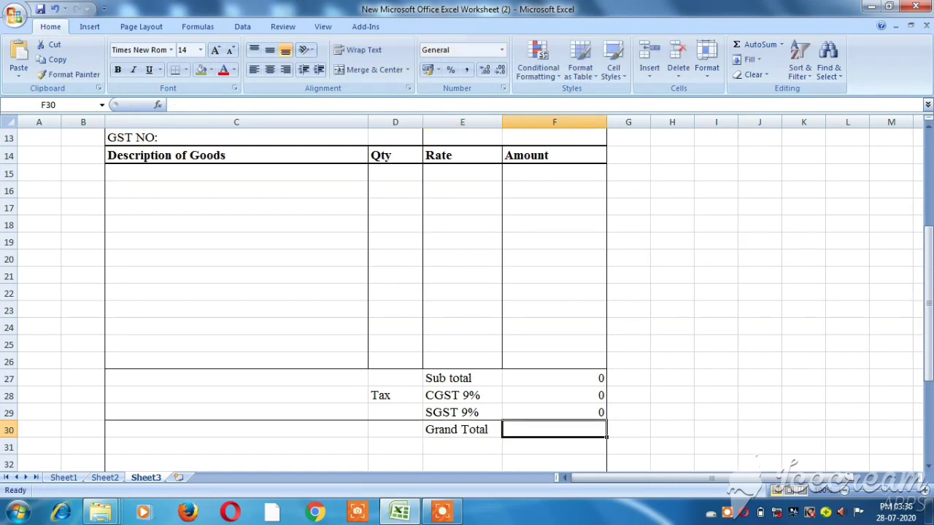
{"action": "type", "text": "="}
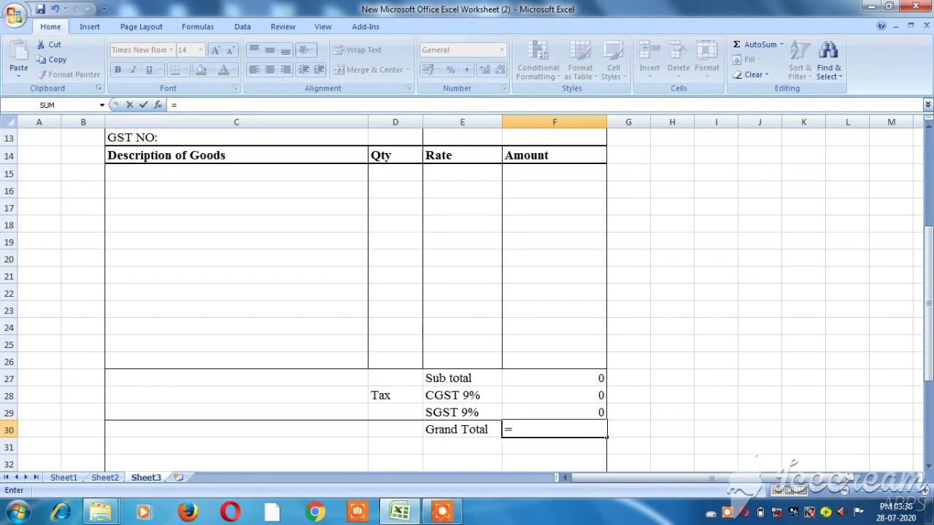
{"action": "type", "text": "su"}
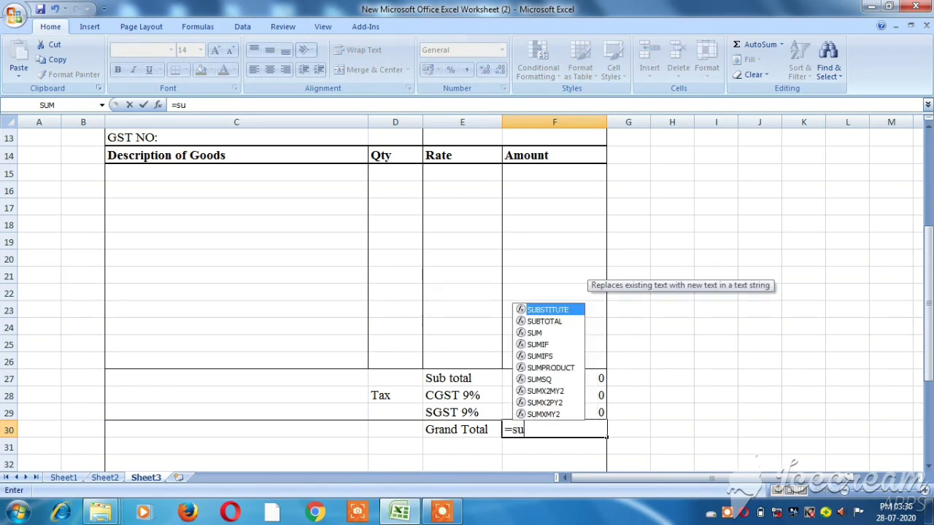
{"action": "type", "text": "m"}
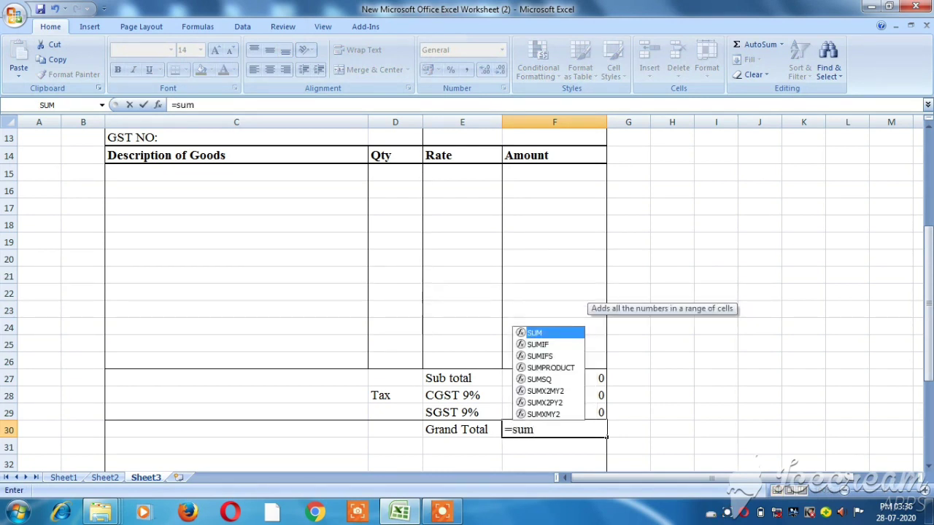
{"action": "type", "text": "("}
{"action": "key", "text": "Up"}
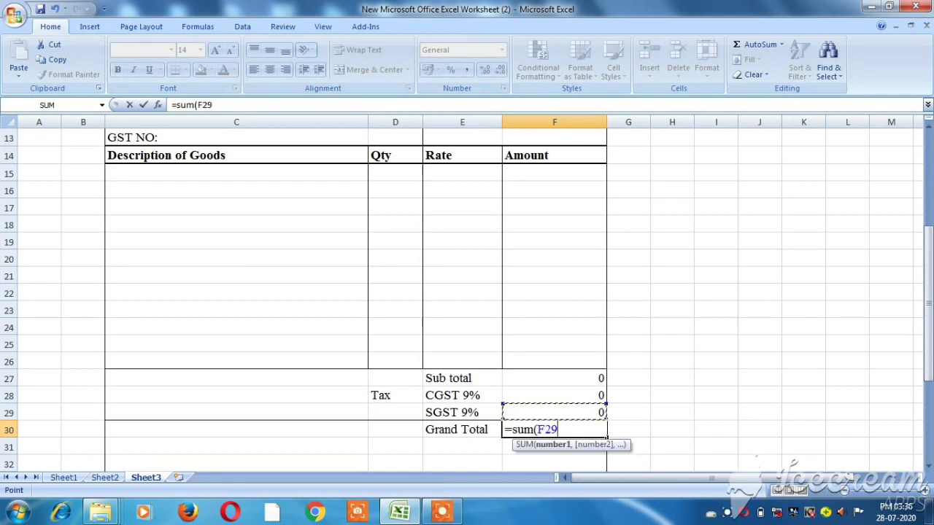
{"action": "key", "text": "shift+Up"}
{"action": "key", "text": "shift+Up"}
{"action": "type", "text": ")"}
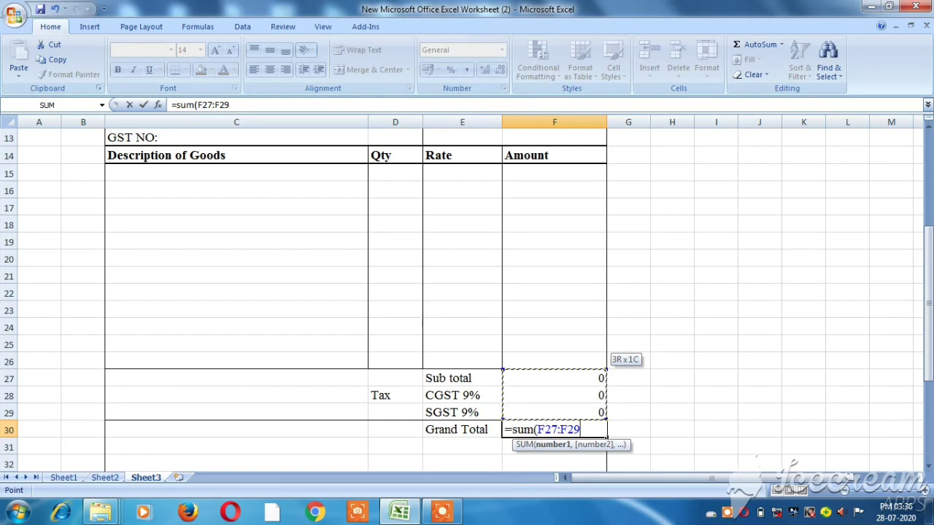
{"action": "left_click", "coordinate": [462, 447]}
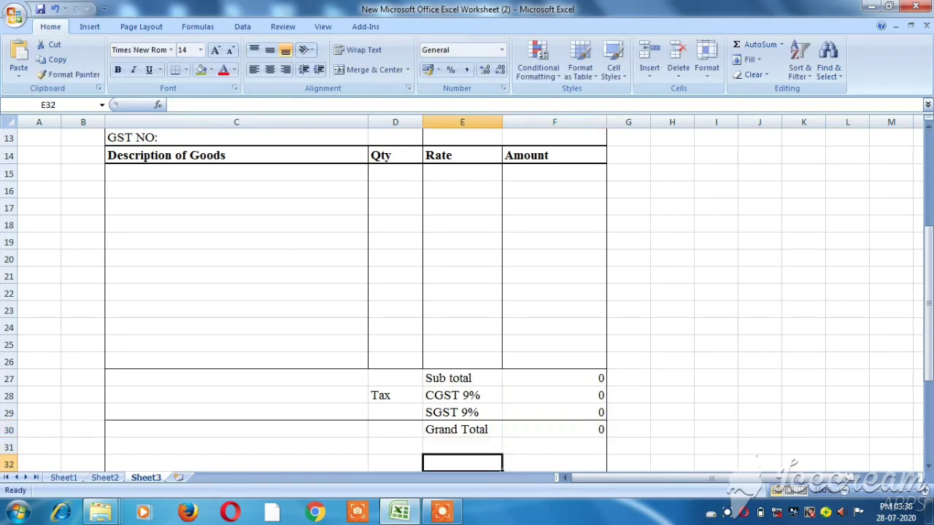
Enter the labels Amt.In words in C31 and Rupees: in C32.
{"action": "key", "text": "Left"}
{"action": "key", "text": "Left"}
{"action": "key", "text": "Left"}
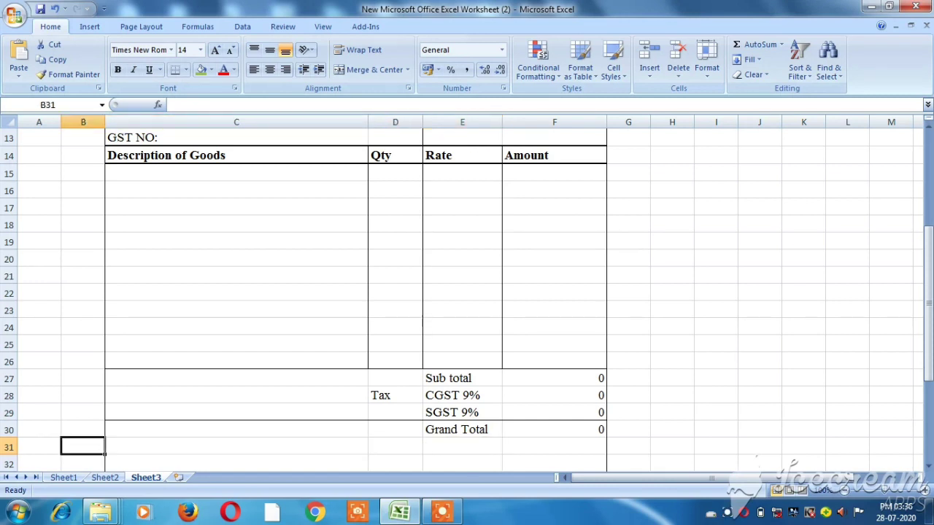
{"action": "key", "text": "Right"}
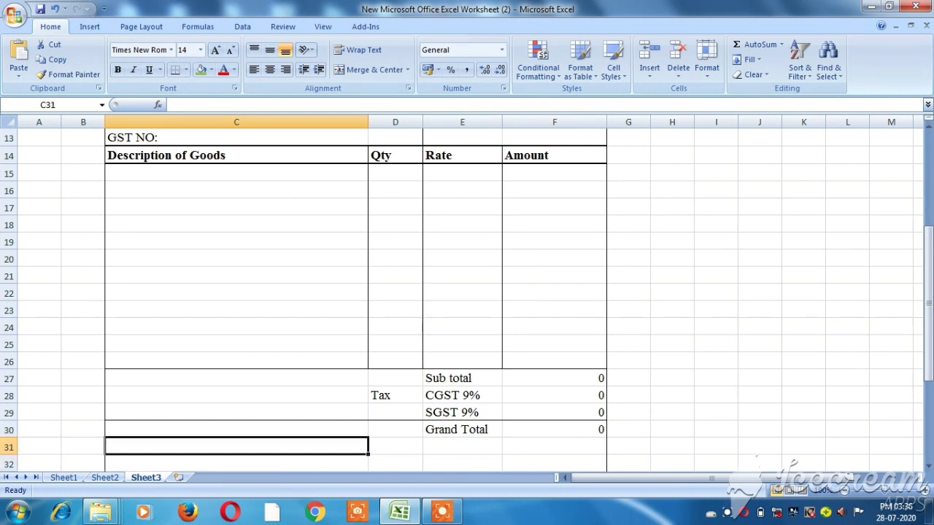
{"action": "type", "text": "Amt"}
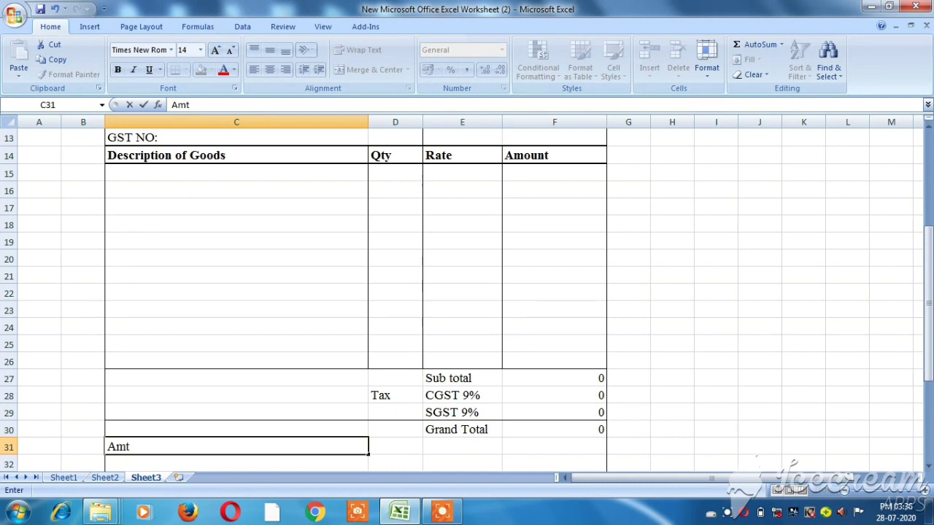
{"action": "type", "text": ".I"}
{"action": "type", "text": "n word"}
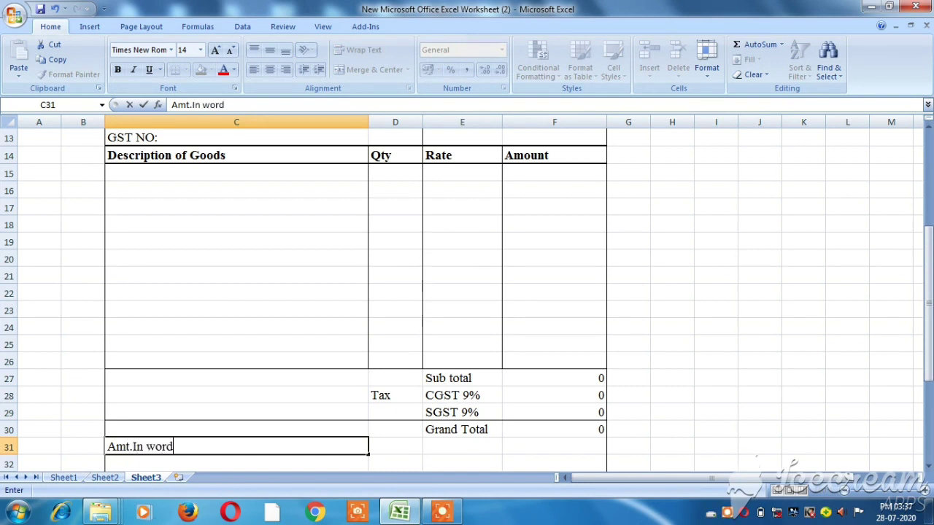
{"action": "type", "text": "s"}
{"action": "key", "text": "Return"}
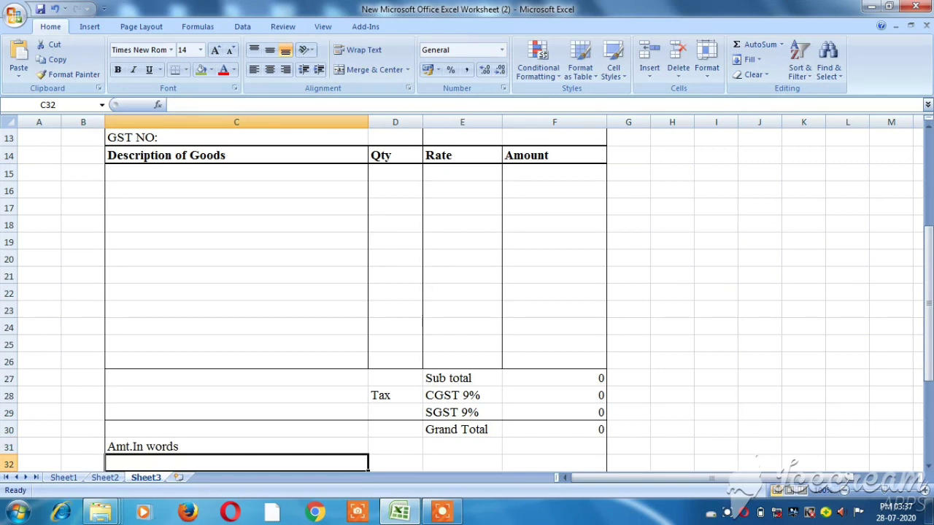
{"action": "type", "text": "R"}
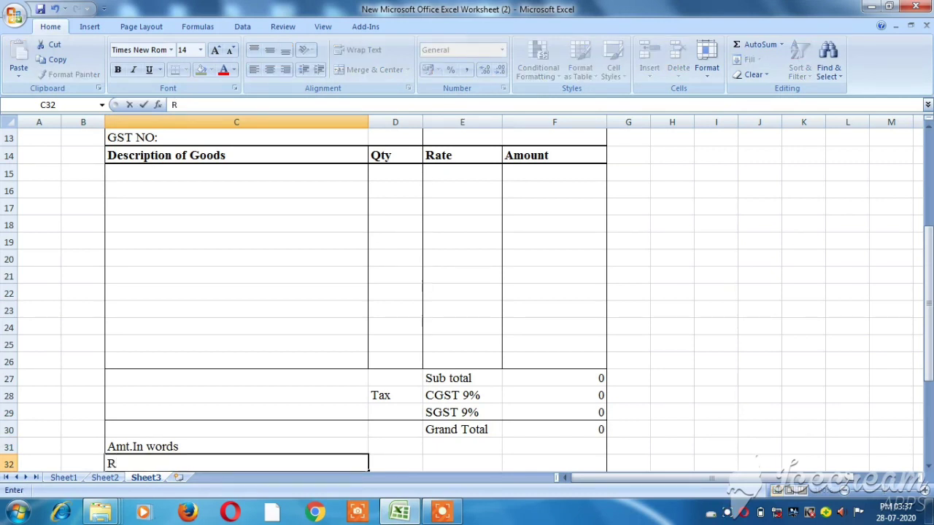
{"action": "type", "text": "upees"}
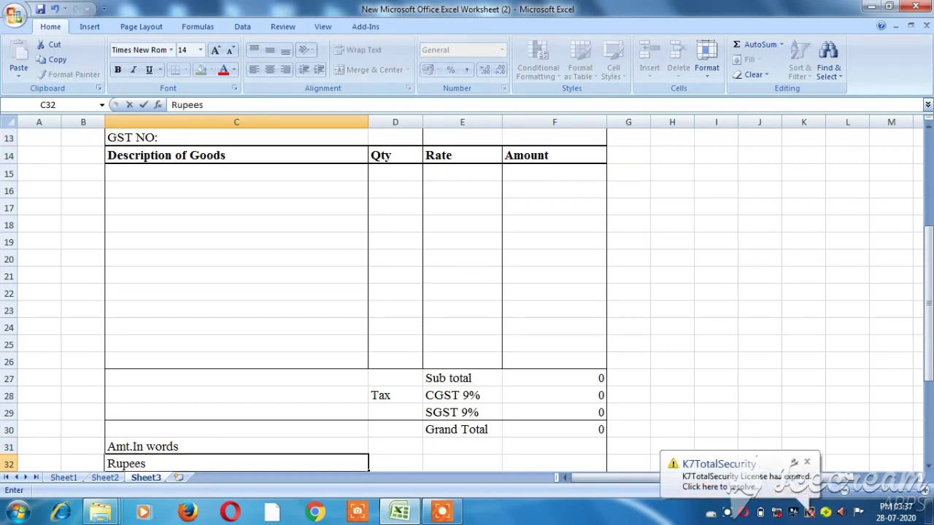
{"action": "type", "text": ":"}
{"action": "key", "text": "Return"}
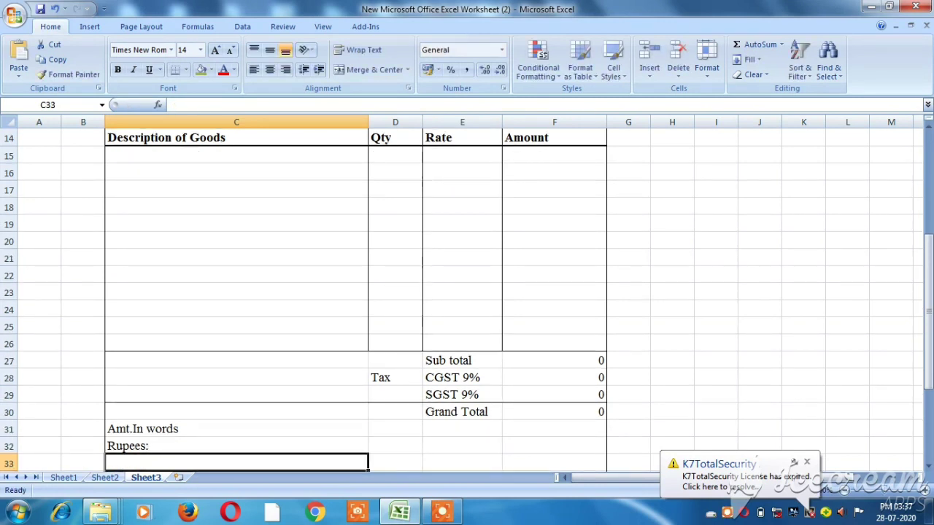
Apply a bottom border across the Rupees: row to the Amount column.
{"action": "key", "text": "Up"}
{"action": "key", "text": "Down"}
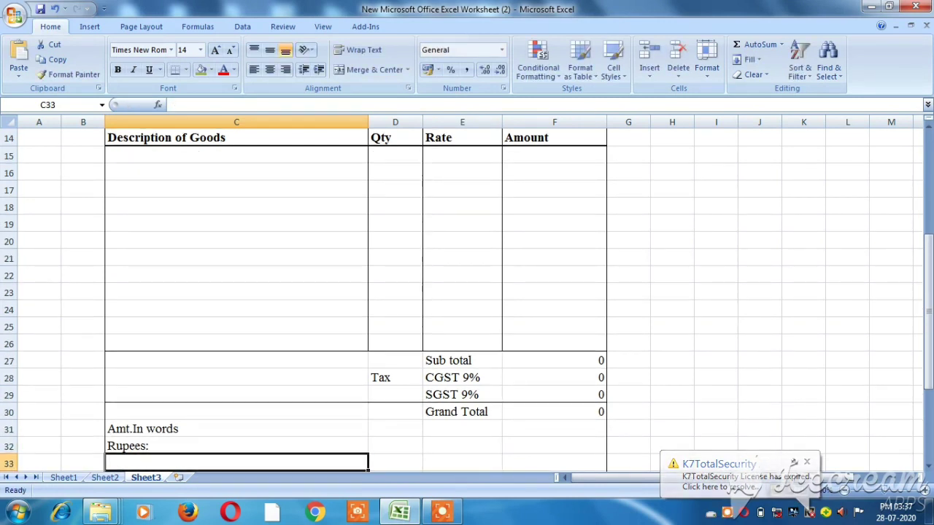
{"action": "key", "text": "Up"}
{"action": "key", "text": "shift+Right"}
{"action": "key", "text": "shift+Right"}
{"action": "key", "text": "shift+Right"}
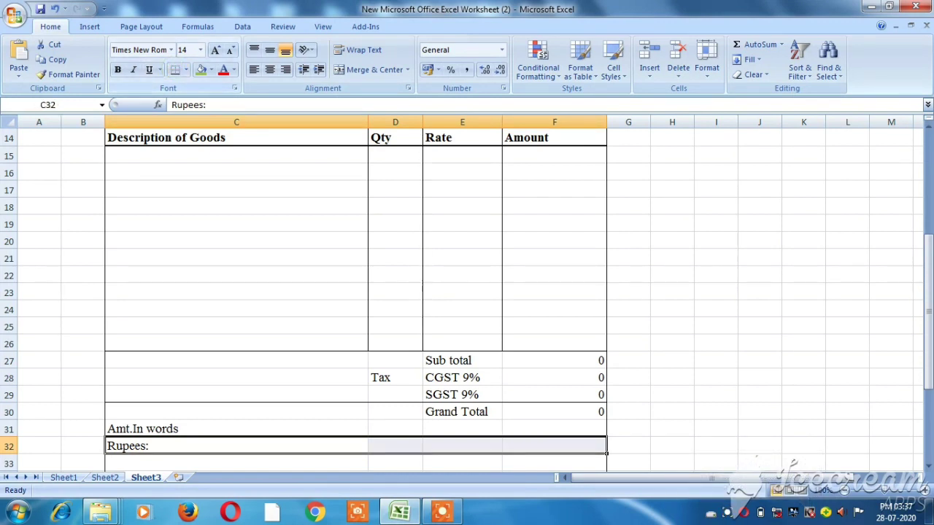
{"action": "left_click", "coordinate": [210, 241]}
{"action": "key", "text": "Down"}
Type the Bank Details heading in C34 and outline C34:C37 with Outside Borders.
{"action": "key", "text": "Down"}
{"action": "key", "text": "Down"}
{"action": "key", "text": "Down"}
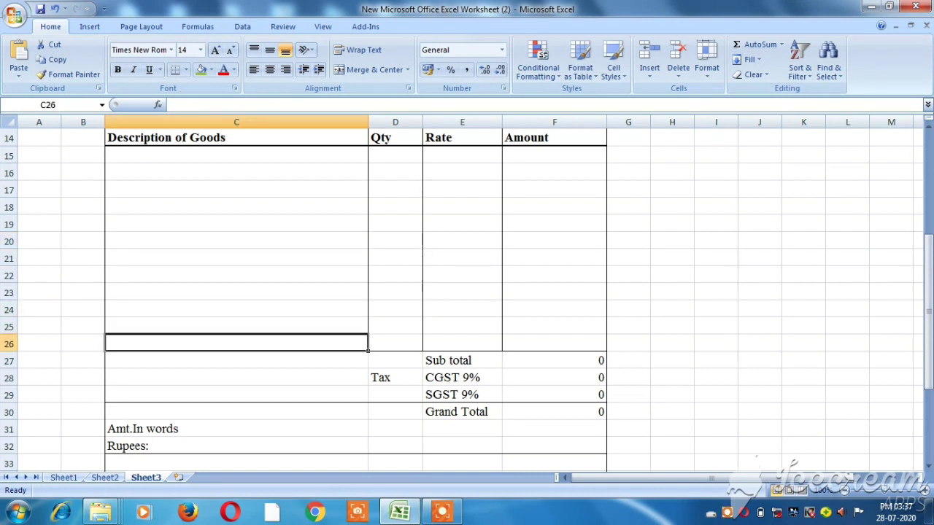
{"action": "key", "text": "Down"}
{"action": "key", "text": "Down"}
{"action": "key", "text": "Down"}
{"action": "key", "text": "Down"}
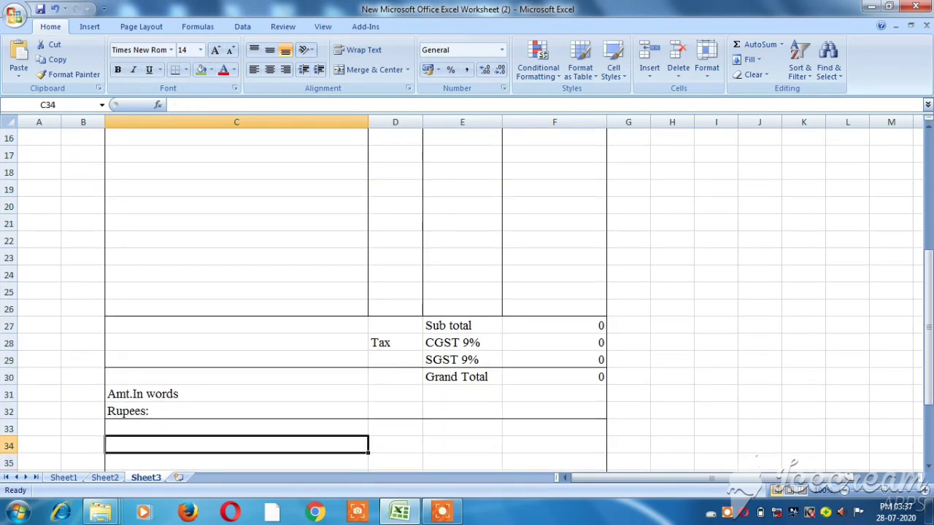
{"action": "key", "text": "Up"}
{"action": "key", "text": "Down"}
{"action": "type", "text": "B"}
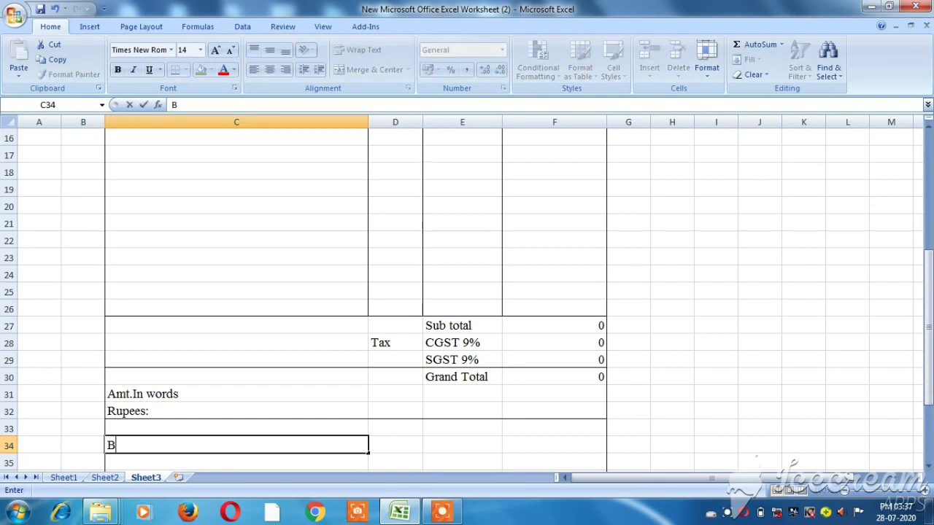
{"action": "type", "text": "ank"}
{"action": "type", "text": " De"}
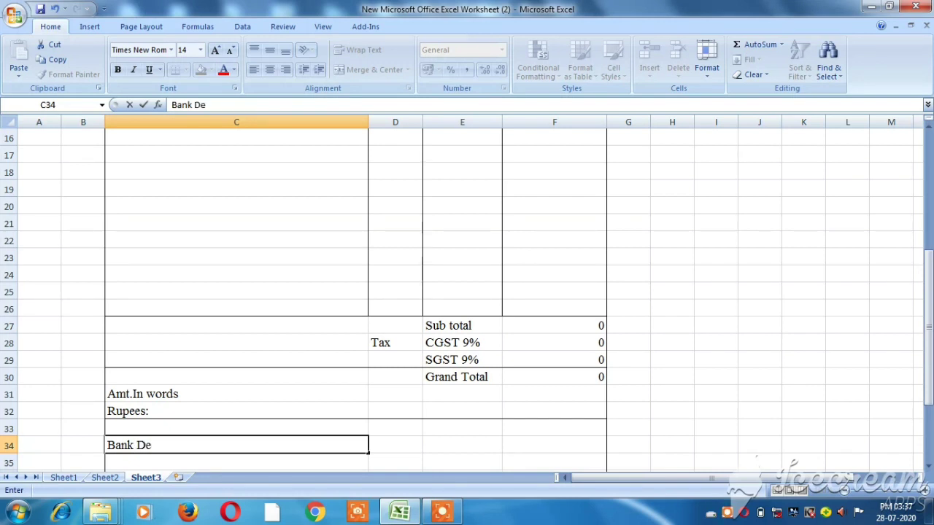
{"action": "type", "text": "tails"}
{"action": "key", "text": "Return"}
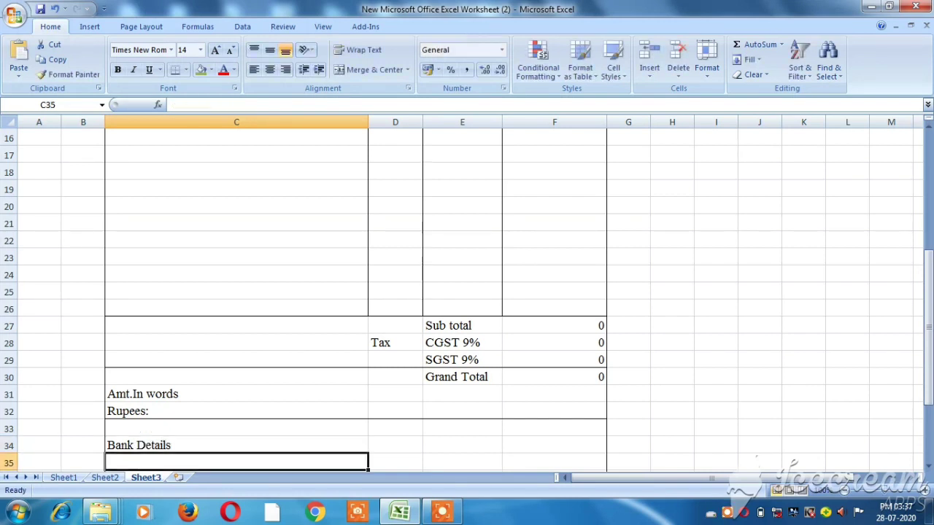
{"action": "mouse_move", "coordinate": [241, 445]}
{"action": "left_mouse_down"}
{"action": "mouse_move", "coordinate": [394, 445]}
{"action": "mouse_move", "coordinate": [292, 445]}
{"action": "mouse_move", "coordinate": [292, 468]}
{"action": "left_mouse_up"}
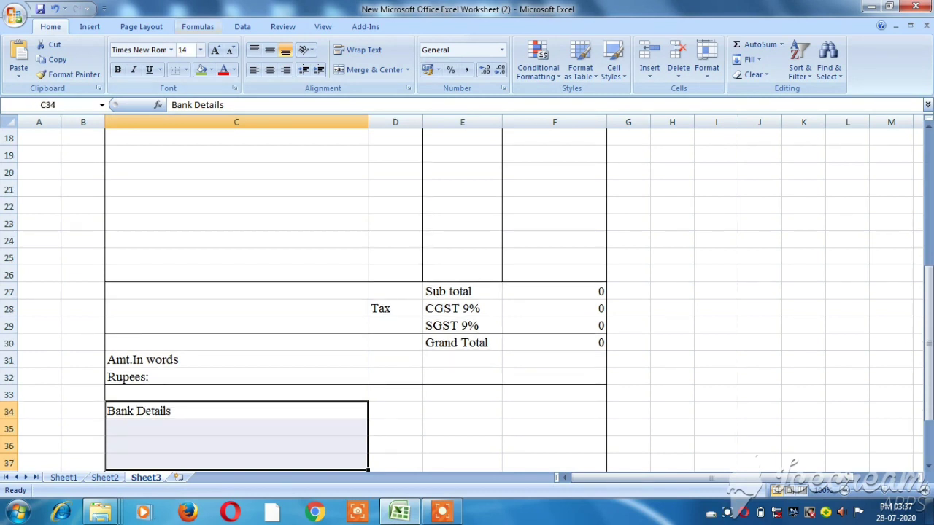
{"action": "left_click", "coordinate": [186, 69]}
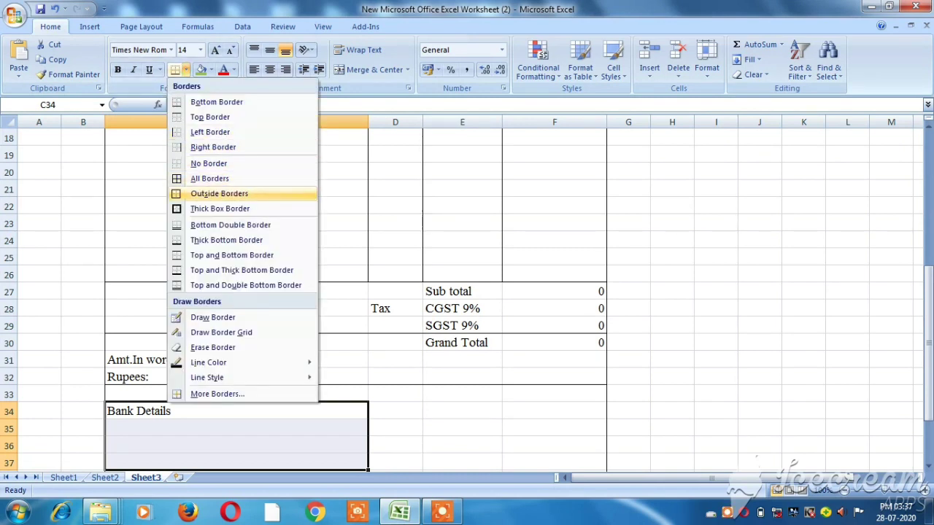
{"action": "left_click", "coordinate": [219, 193]}
{"action": "left_click", "coordinate": [229, 298]}
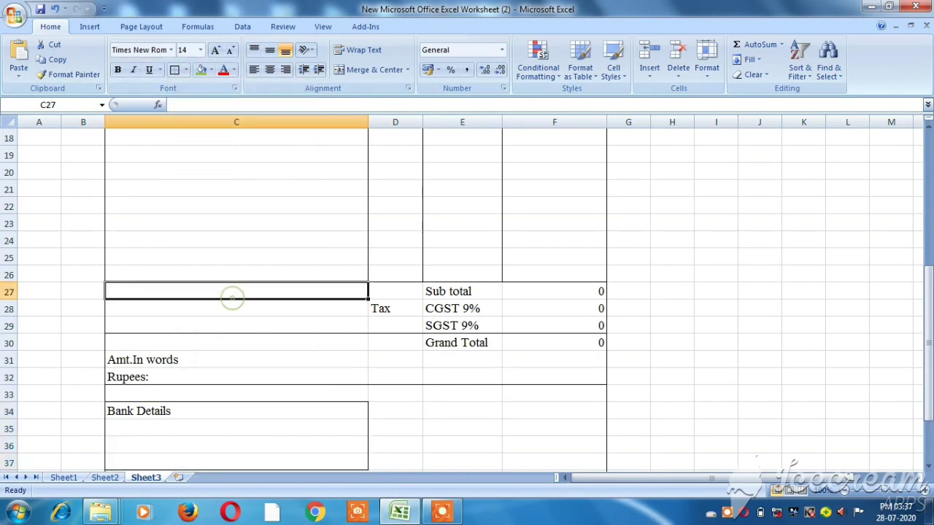
{"action": "left_click", "coordinate": [229, 309]}
{"action": "left_click", "coordinate": [229, 411]}
{"action": "left_click", "coordinate": [229, 461]}
Make the Rupees: label in C32 bold.
{"action": "key", "text": "Up"}
{"action": "key", "text": "Up"}
{"action": "key", "text": "Up"}
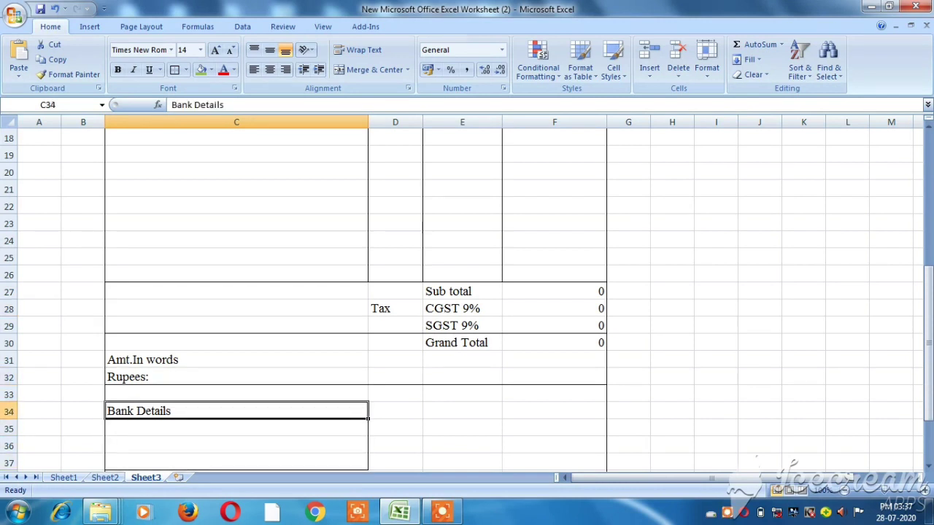
{"action": "key", "text": "Up"}
{"action": "key", "text": "Up"}
{"action": "key", "text": "Up"}
{"action": "key", "text": "Up"}
{"action": "key", "text": "Down"}
{"action": "left_click", "coordinate": [237, 377]}
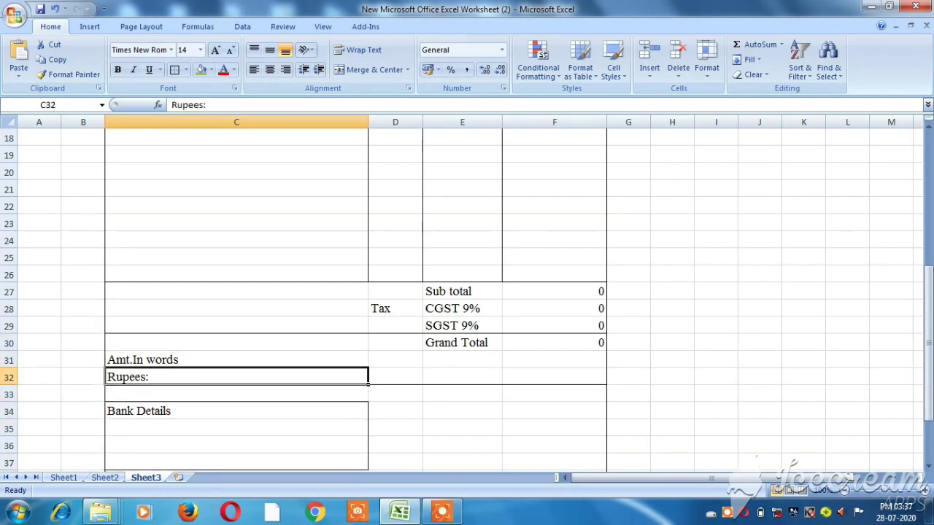
{"action": "key", "text": "ctrl+b"}
Make the Grand Total label and its amount in E30:F30 bold.
{"action": "key", "text": "Right"}
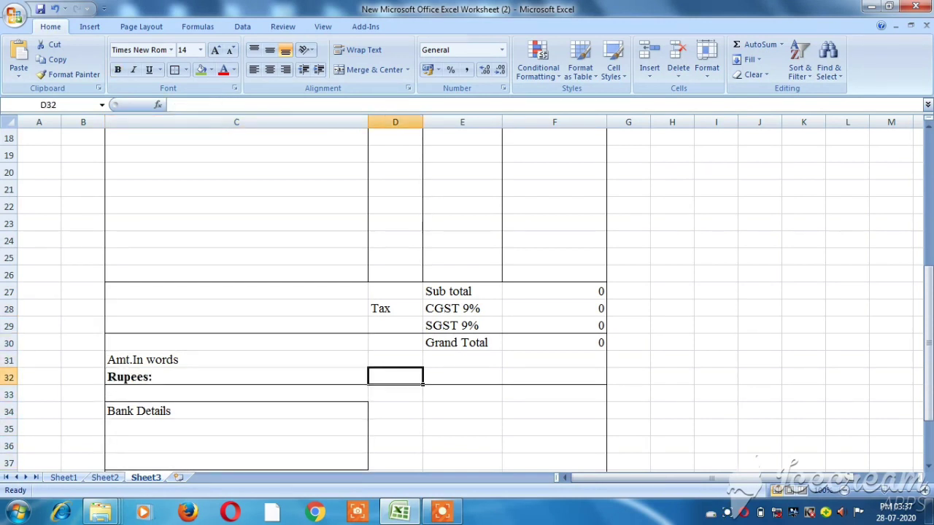
{"action": "key", "text": "Up"}
{"action": "key", "text": "Up"}
{"action": "key", "text": "Right"}
{"action": "key", "text": "Right"}
{"action": "key", "text": "Left"}
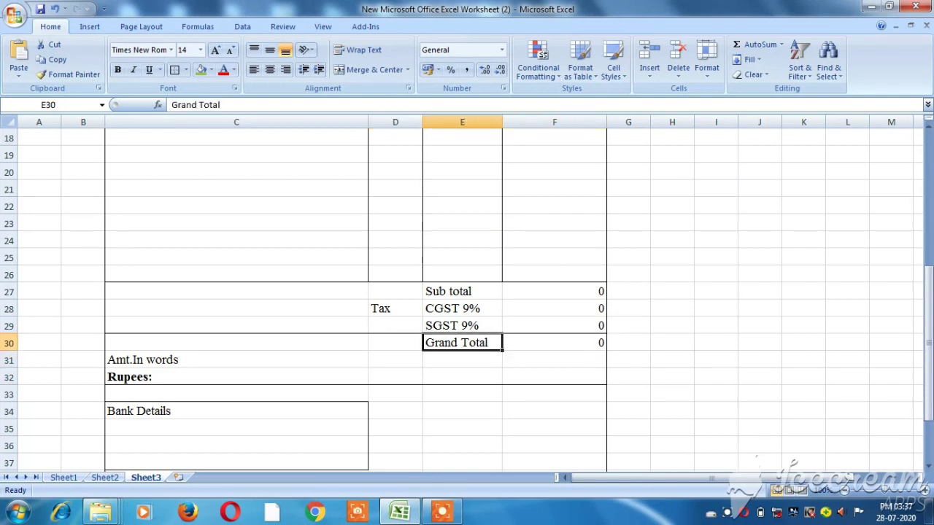
{"action": "key", "text": "shift+Right"}
{"action": "key", "text": "ctrl+b"}
{"action": "left_click", "coordinate": [229, 296]}
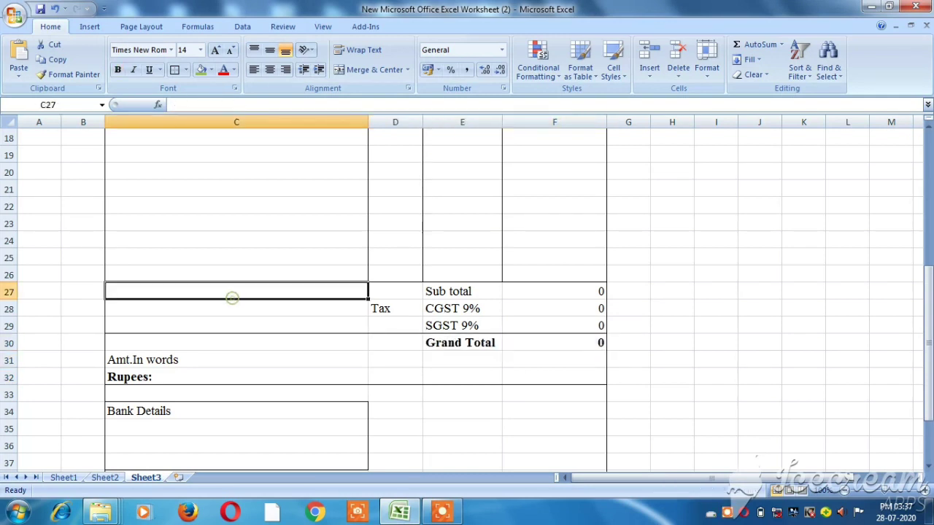
Bold the Bank Details heading in C34, then move to E38 for the sign-off.
{"action": "key", "text": "Down"}
{"action": "key", "text": "Down"}
{"action": "key", "text": "Down"}
{"action": "key", "text": "Down"}
{"action": "key", "text": "Down"}
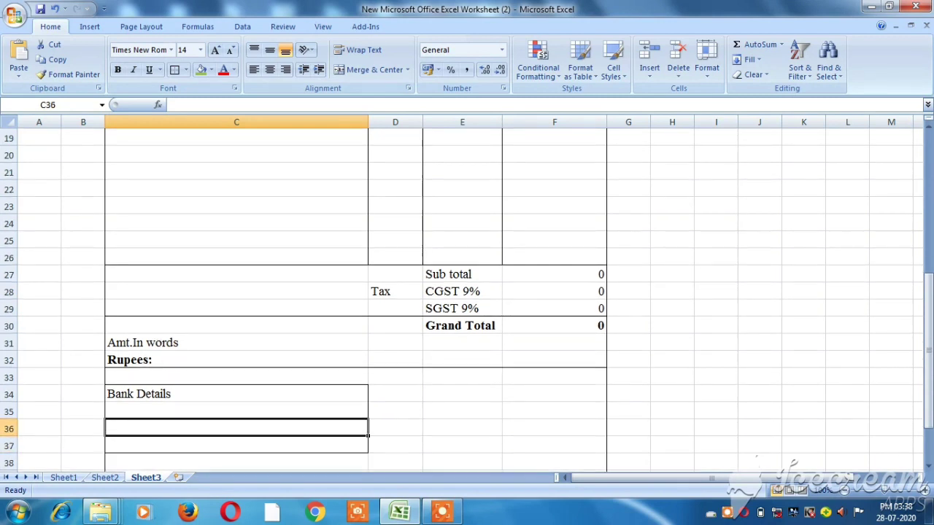
{"action": "key", "text": "Up"}
{"action": "key", "text": "Up"}
{"action": "key", "text": "Up"}
{"action": "key", "text": "ctrl+b"}
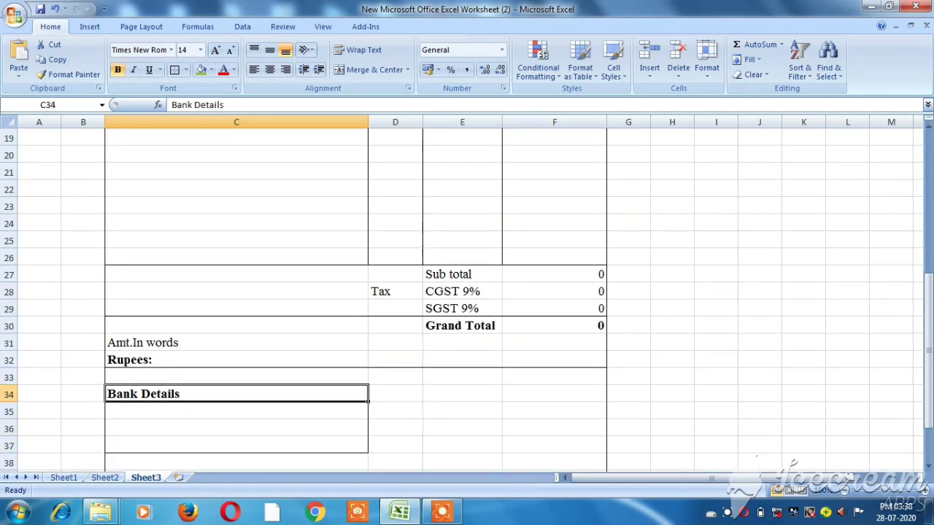
{"action": "key", "text": "Down"}
{"action": "key", "text": "Down"}
{"action": "key", "text": "Down"}
{"action": "key", "text": "Down"}
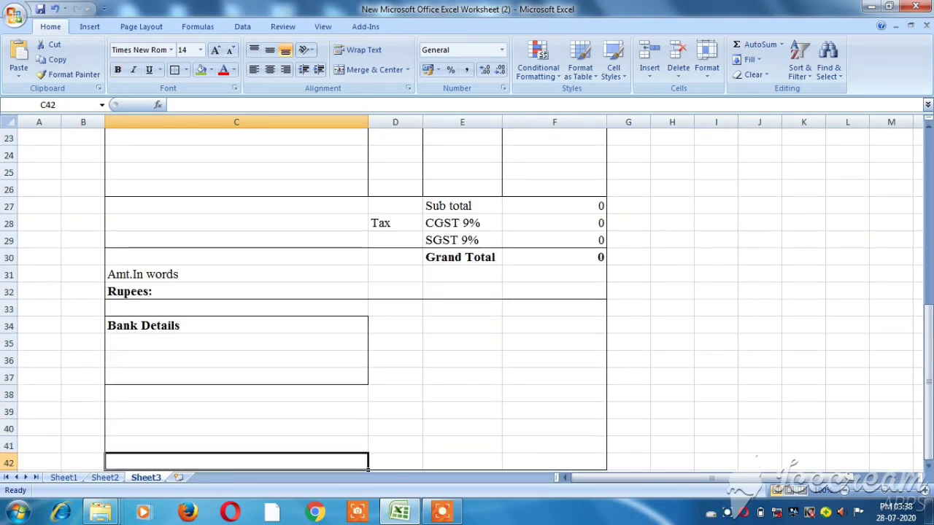
{"action": "key", "text": "Up"}
{"action": "key", "text": "Up"}
{"action": "key", "text": "Up"}
{"action": "key", "text": "Right"}
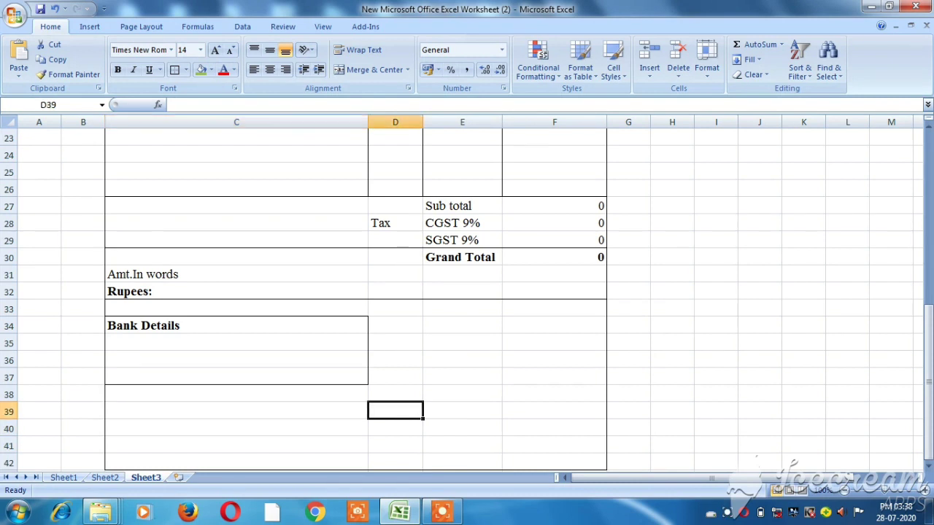
{"action": "key", "text": "Up"}
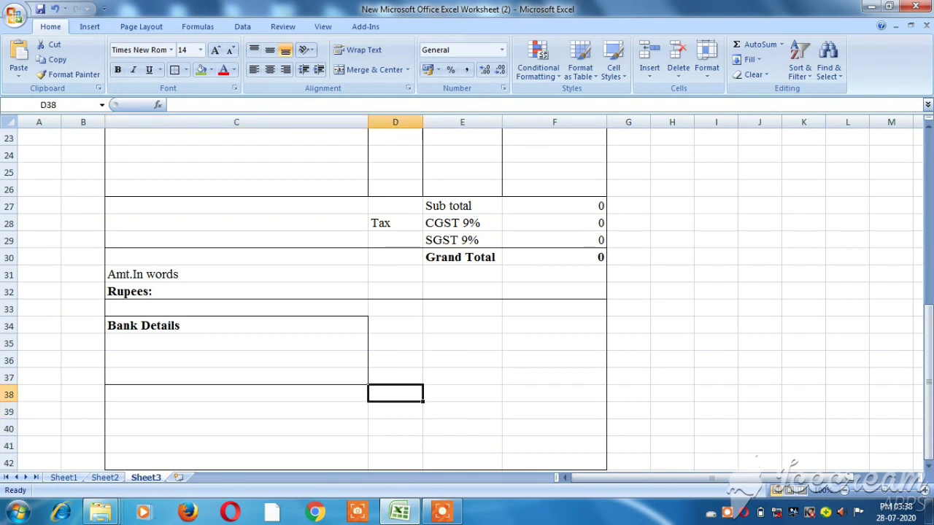
{"action": "key", "text": "Down"}
{"action": "key", "text": "Down"}
{"action": "key", "text": "Down"}
{"action": "key", "text": "Down"}
{"action": "key", "text": "Up"}
{"action": "key", "text": "Up"}
{"action": "key", "text": "Up"}
{"action": "key", "text": "Up"}
{"action": "key", "text": "Up"}
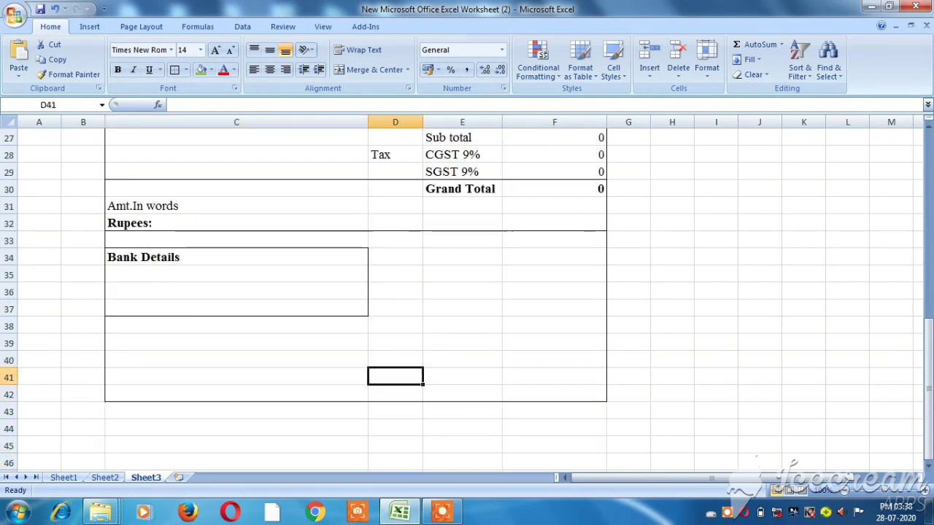
{"action": "key", "text": "Up"}
{"action": "key", "text": "Up"}
{"action": "key", "text": "Right"}
{"action": "key", "text": "Up"}
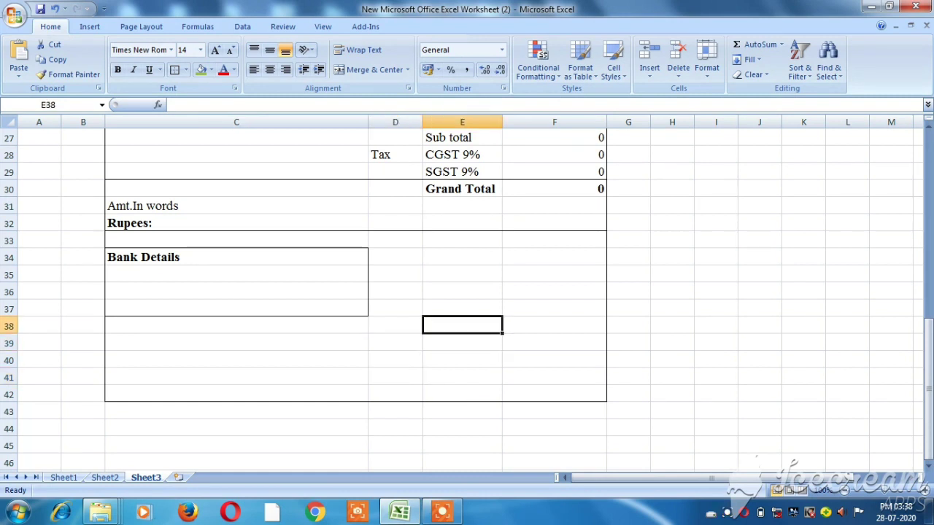
Enter 'For Shanthi and co ltd' in E38 and 'Authorised Signatory' in E41.
{"action": "type", "text": "For s"}
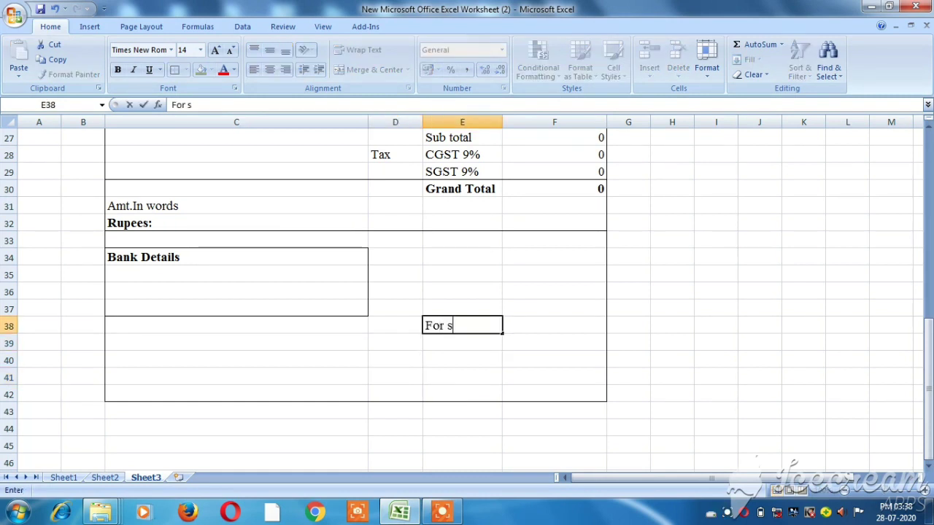
{"action": "type", "text": "h"}
{"action": "key", "text": "BackSpace"}
{"action": "key", "text": "BackSpace"}
{"action": "type", "text": "S"}
{"action": "type", "text": "hanthi"}
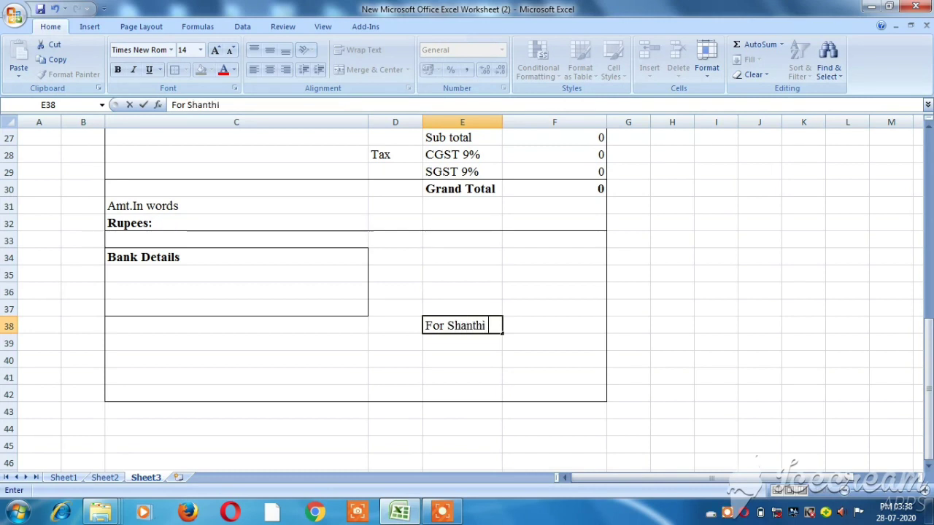
{"action": "type", "text": " and co "}
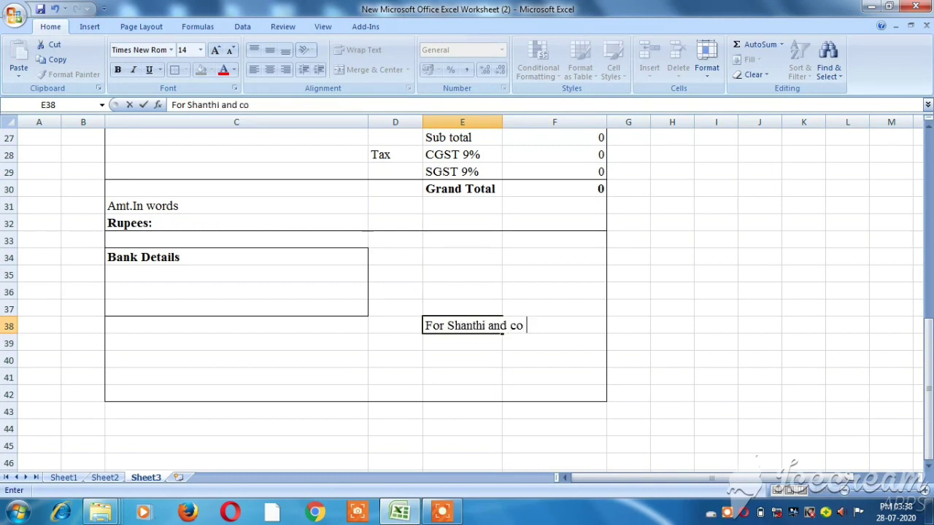
{"action": "type", "text": "ltd"}
{"action": "key", "text": "Return"}
{"action": "key", "text": "Return"}
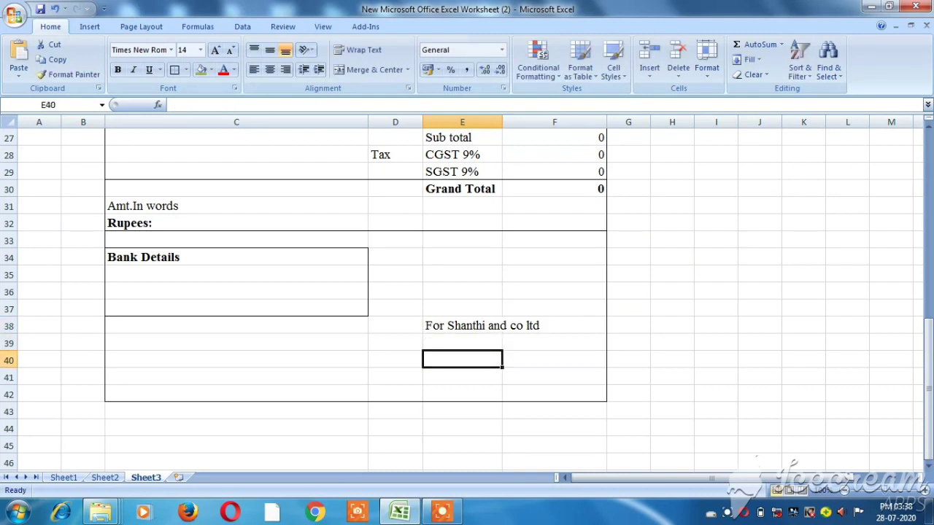
{"action": "key", "text": "Return"}
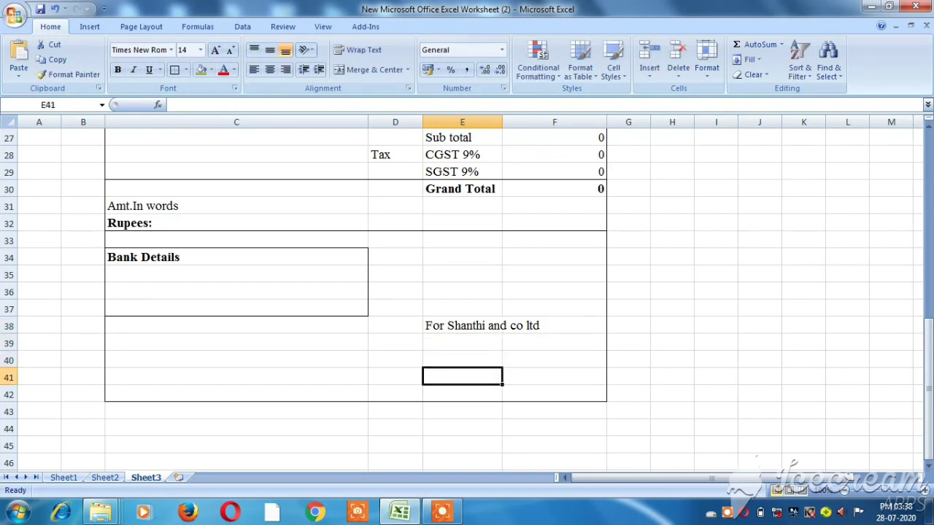
{"action": "type", "text": "Au"}
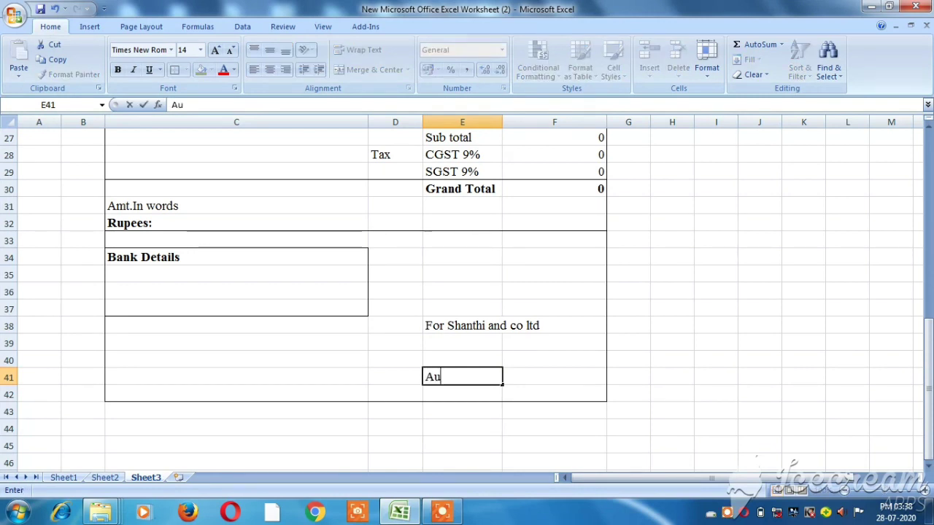
{"action": "type", "text": "thori"}
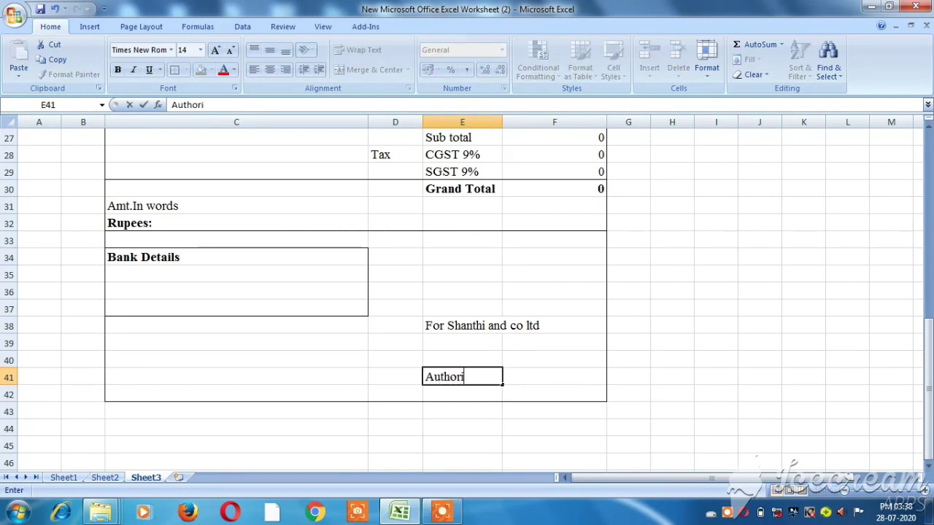
{"action": "type", "text": "sed S"}
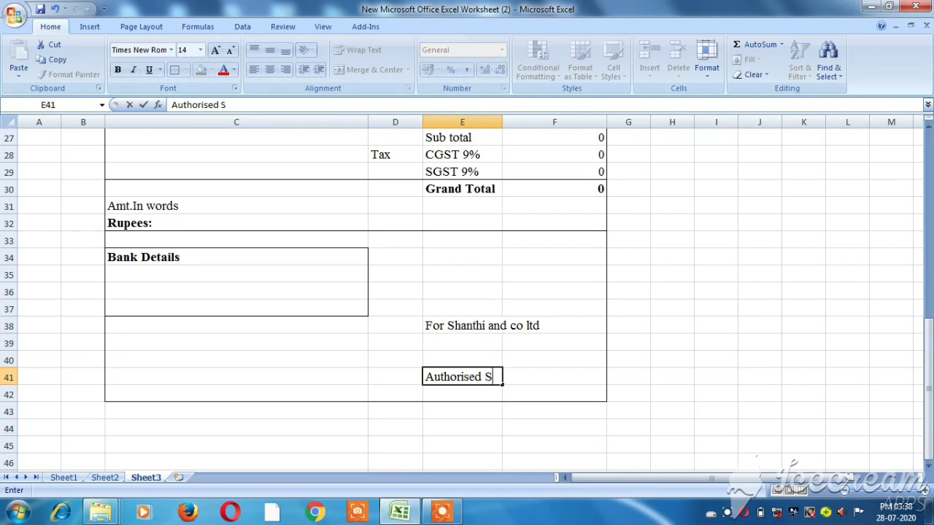
{"action": "type", "text": "ignat"}
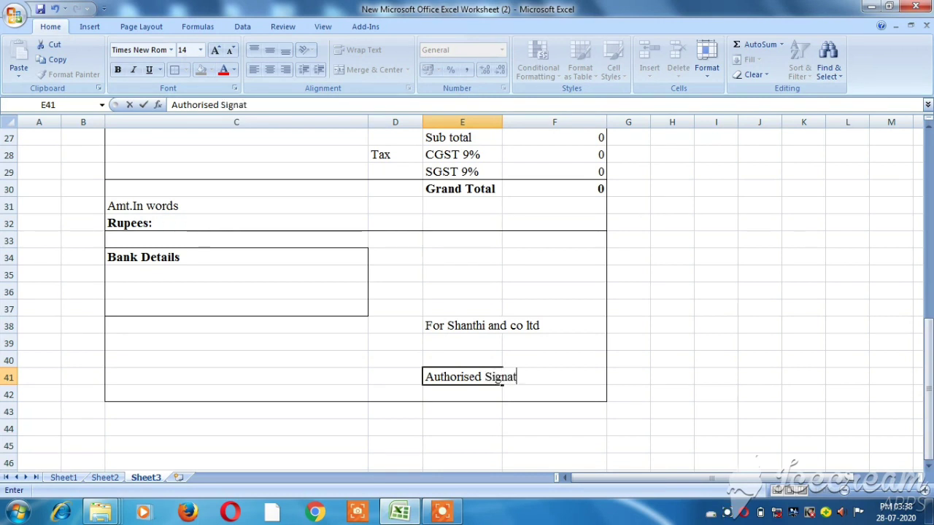
{"action": "type", "text": "ory"}
{"action": "key", "text": "Return"}
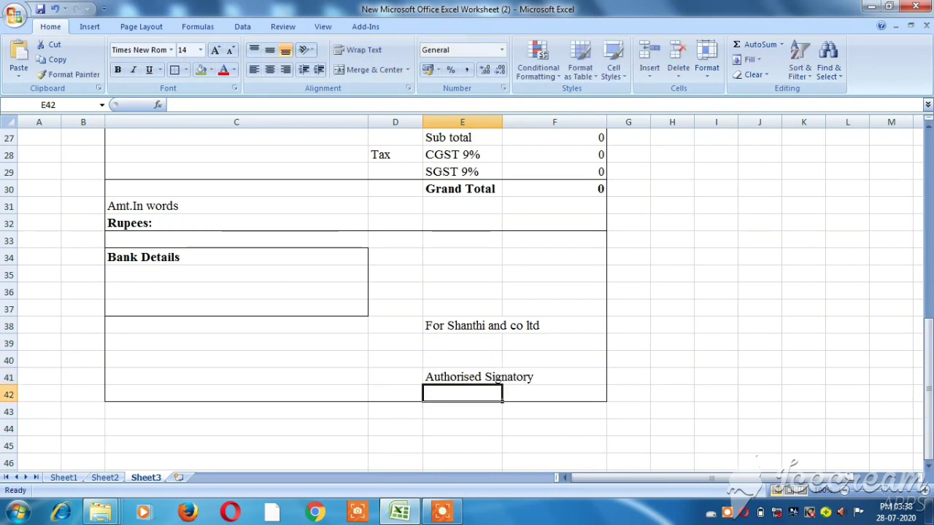
Move back up from the signatory line toward the top of the invoice.
{"action": "left_click", "coordinate": [501, 383]}
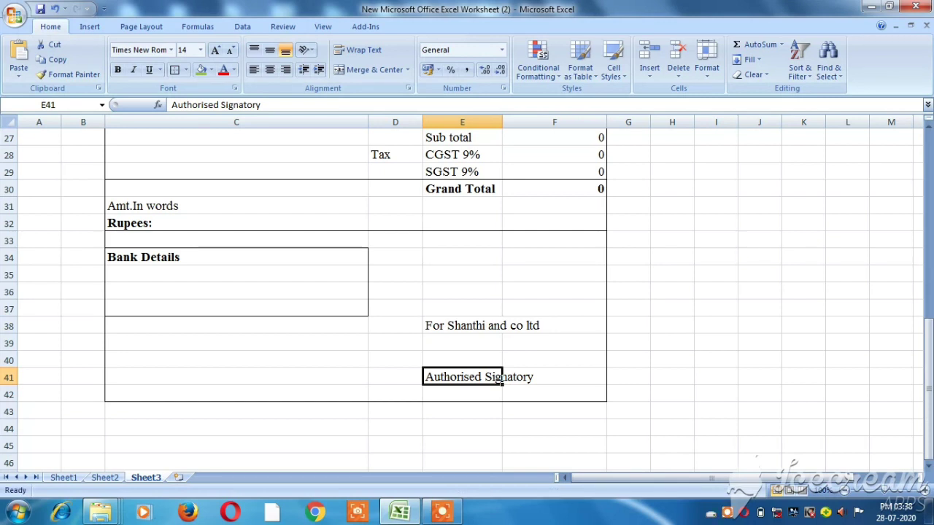
{"action": "key", "text": "Up"}
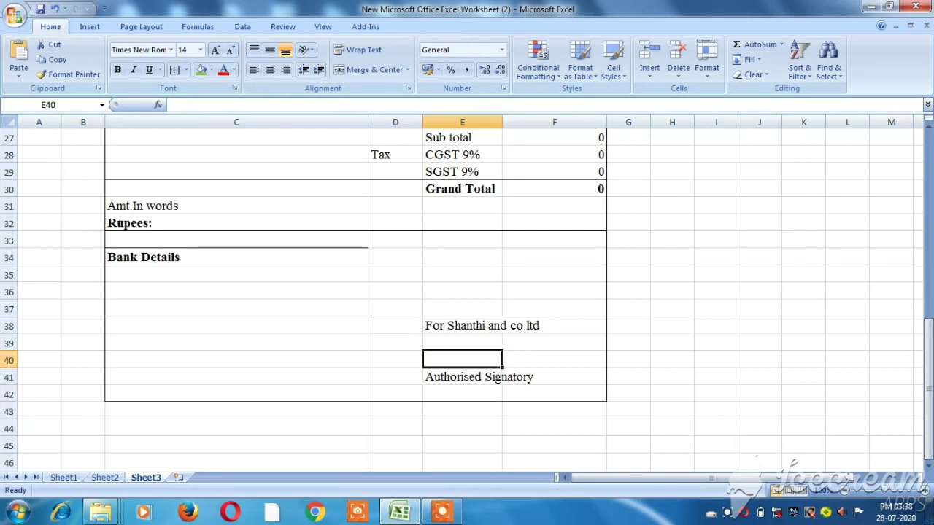
{"action": "key", "text": "Up"}
{"action": "key", "text": "Up"}
{"action": "key", "text": "Up"}
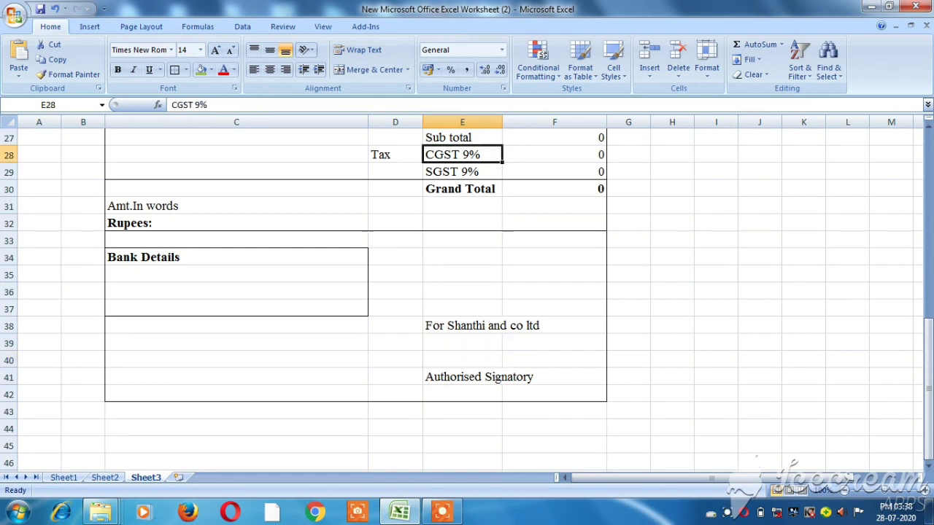
{"action": "key", "text": "Up"}
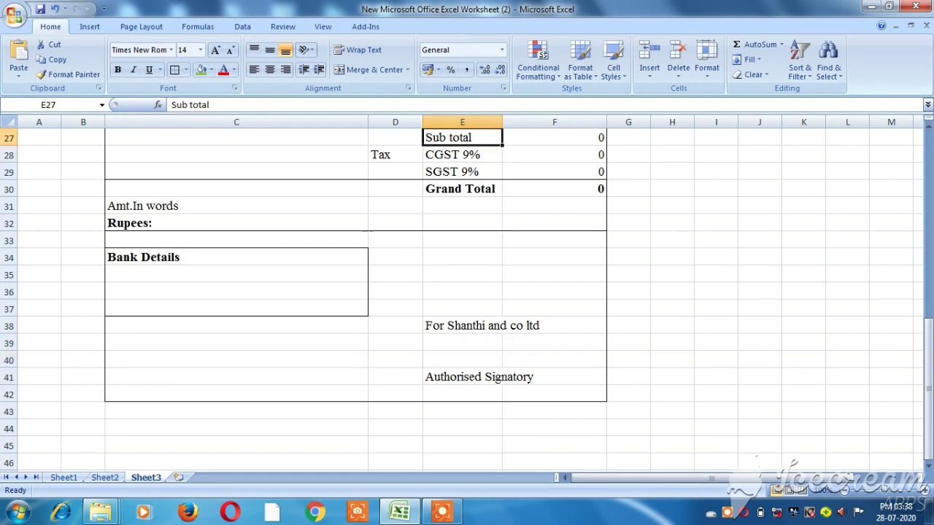
{"action": "key", "text": "Up"}
{"action": "key", "text": "Up"}
{"action": "key", "text": "Up"}
{"action": "key", "text": "Up"}
{"action": "key", "text": "Up"}
{"action": "key", "text": "Up"}
{"action": "key", "text": "Up"}
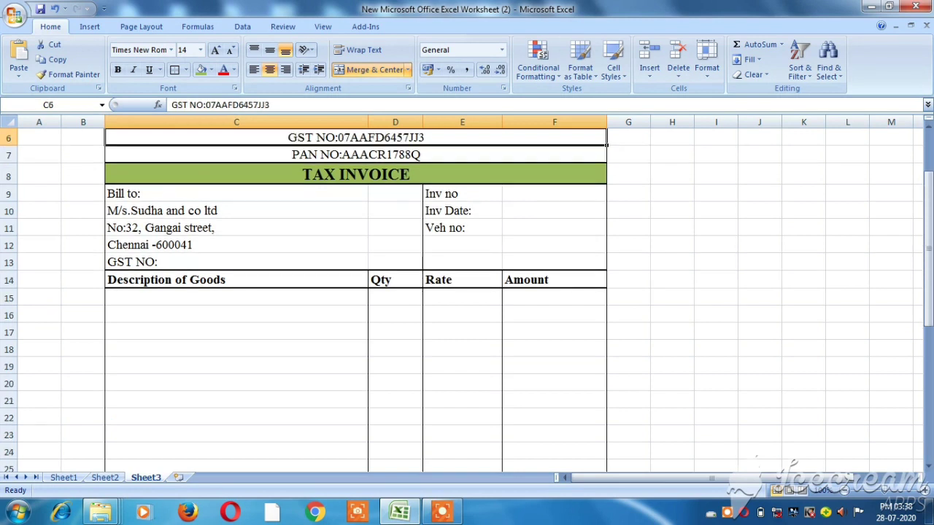
{"action": "key", "text": "Up"}
{"action": "key", "text": "Up"}
{"action": "key", "text": "Up"}
{"action": "key", "text": "Up"}
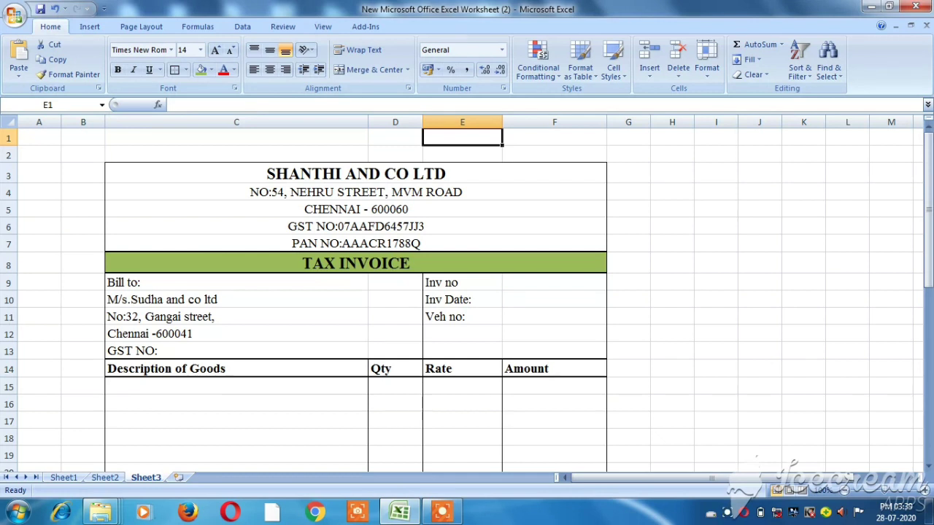
Enter the test amount 100 in F15 and check the tax and Grand Total results.
{"action": "key", "text": "Down"}
{"action": "key", "text": "Down"}
{"action": "key", "text": "Down"}
{"action": "key", "text": "Down"}
{"action": "key", "text": "Down"}
{"action": "key", "text": "Down"}
{"action": "key", "text": "Down"}
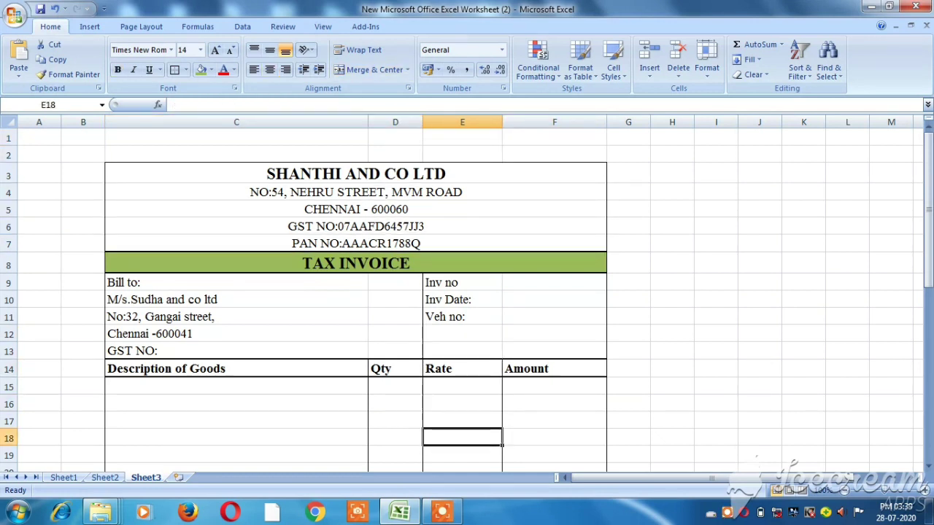
{"action": "key", "text": "Right"}
{"action": "key", "text": "Up"}
{"action": "key", "text": "Up"}
{"action": "type", "text": "1"}
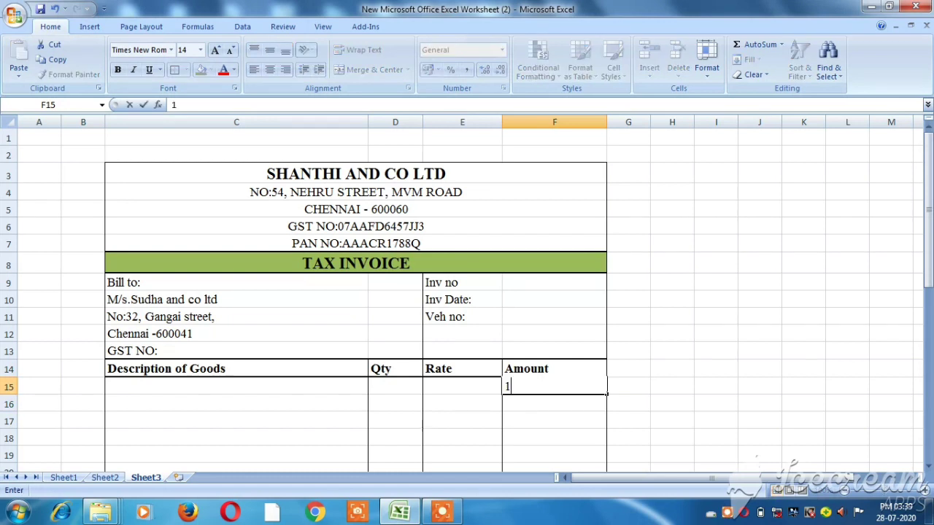
{"action": "type", "text": "00"}
{"action": "key", "text": "Return"}
{"action": "key", "text": "Down"}
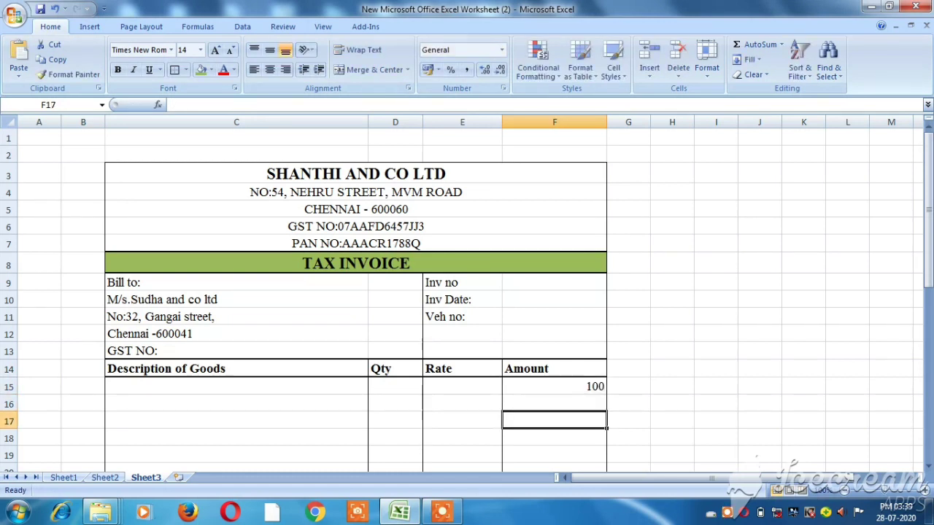
{"action": "key", "text": "Down"}
{"action": "key", "text": "Down"}
{"action": "key", "text": "Down"}
{"action": "key", "text": "Down"}
{"action": "key", "text": "Down"}
{"action": "key", "text": "Down"}
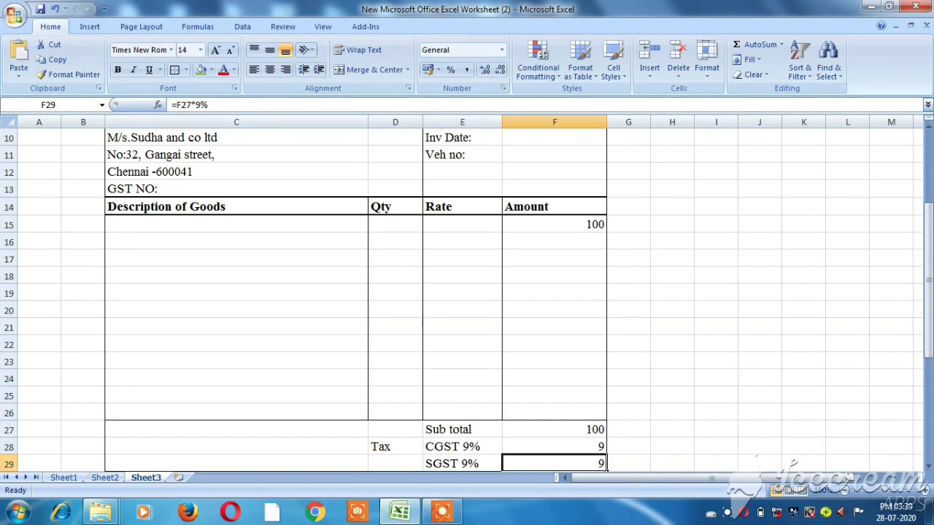
{"action": "key", "text": "Down"}
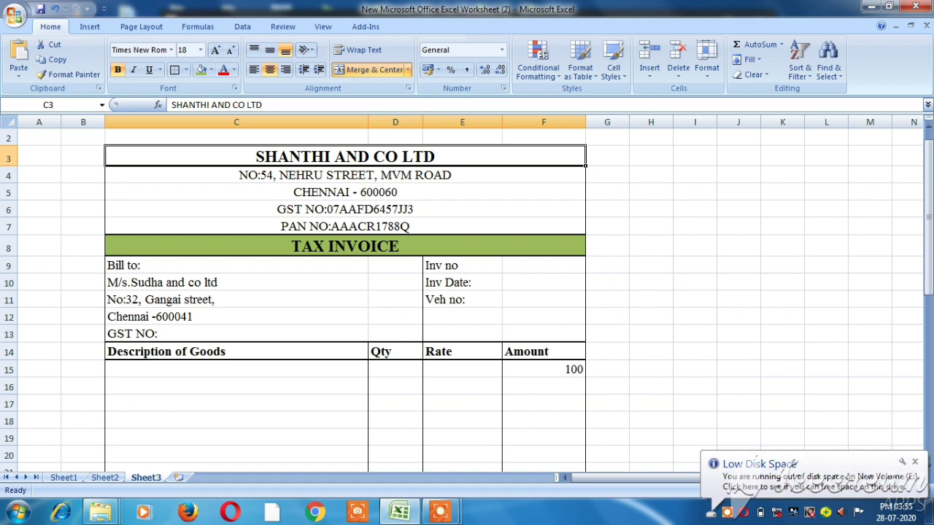
Select the invoice range C3:F42 and preview printing only the selection.
{"action": "mouse_move", "coordinate": [345, 156]}
{"action": "left_mouse_down"}
{"action": "mouse_move", "coordinate": [543, 455]}
{"action": "mouse_move", "coordinate": [587, 471]}
{"action": "mouse_move", "coordinate": [586, 453]}
{"action": "left_mouse_up"}
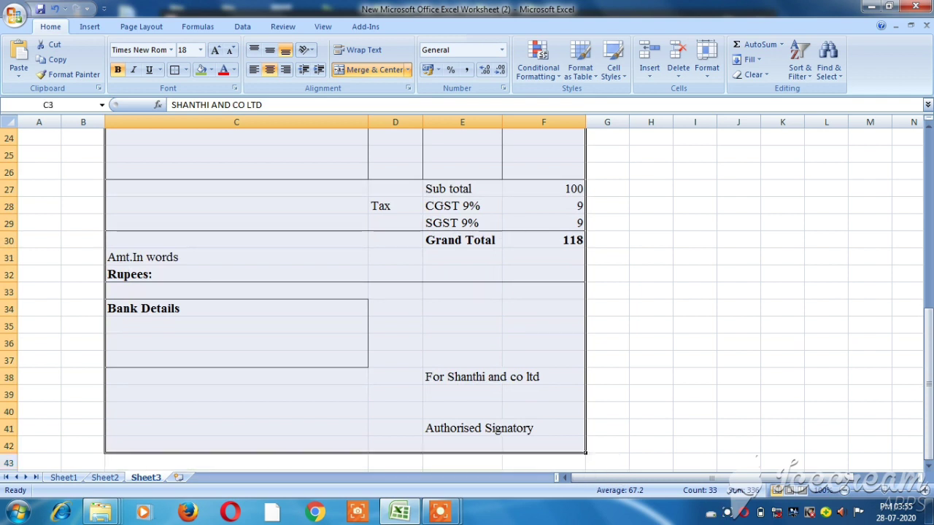
{"action": "key", "text": "ctrl+p"}
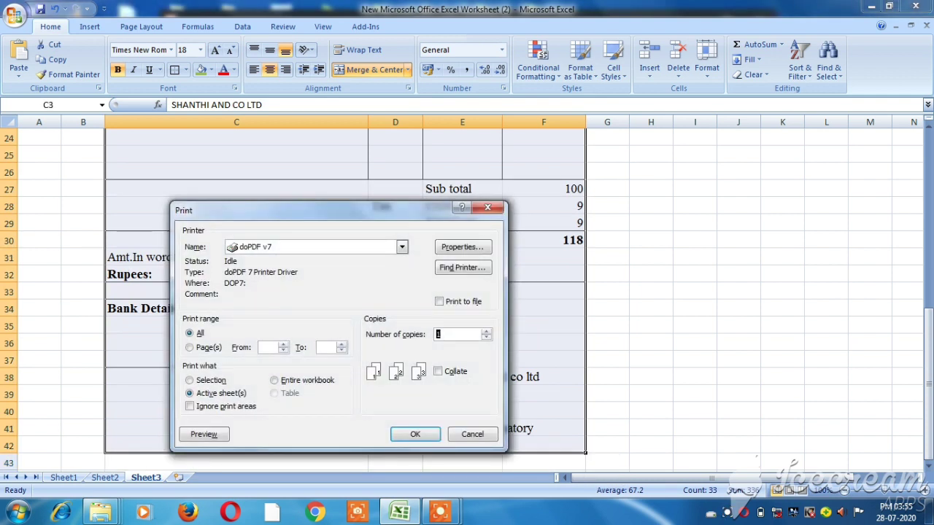
{"action": "left_click", "coordinate": [190, 380]}
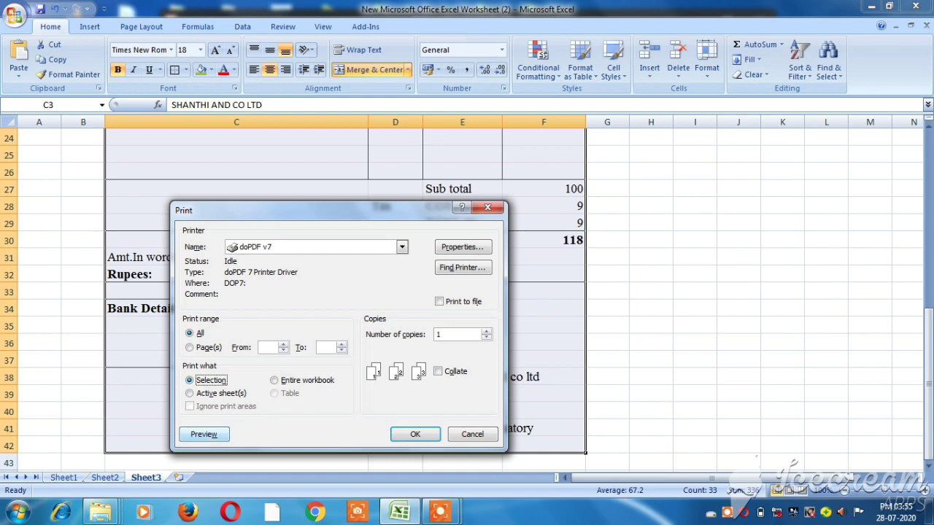
{"action": "left_click", "coordinate": [203, 434]}
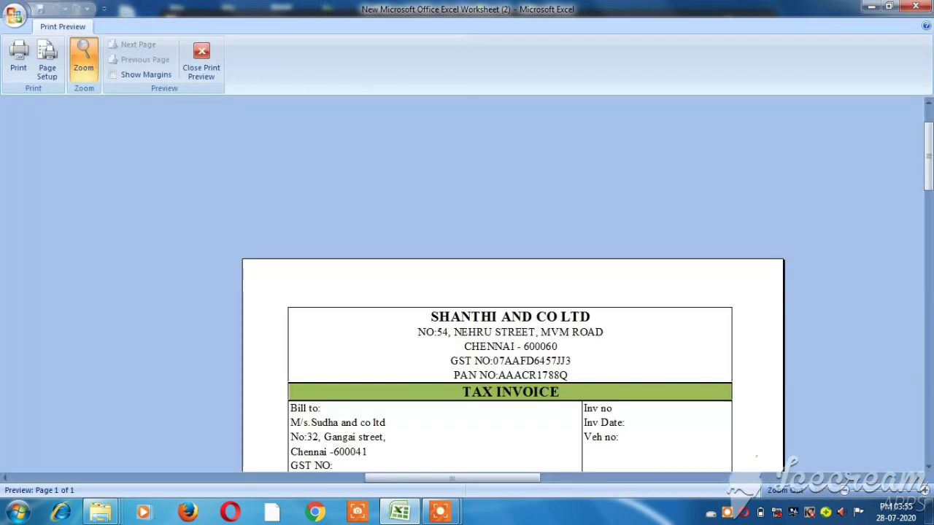
Scroll through the previewed invoice page to check it, then exit print preview.
{"action": "scroll", "coordinate": [510, 292], "scroll_direction": "down", "scroll_amount": 1}
{"action": "scroll", "coordinate": [511, 292], "scroll_direction": "down", "scroll_amount": 5}
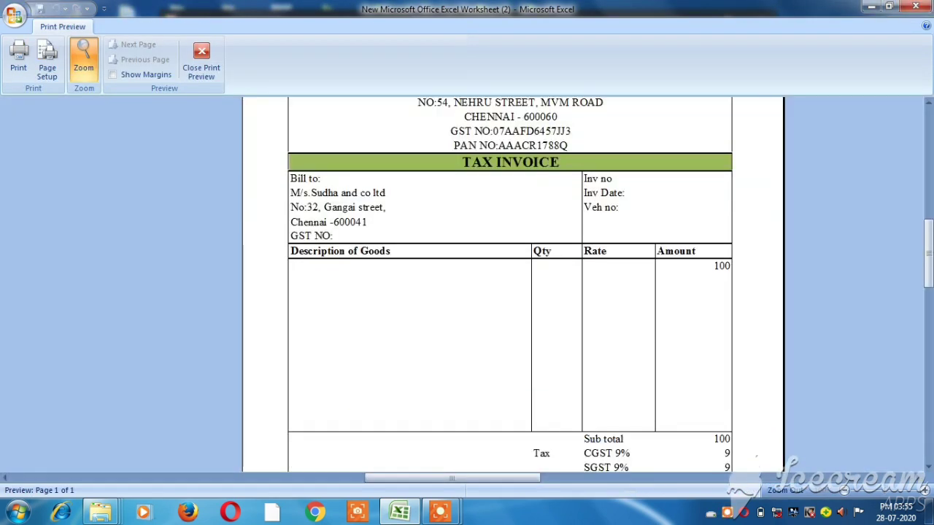
{"action": "scroll", "coordinate": [511, 292], "scroll_direction": "up", "scroll_amount": 2}
{"action": "scroll", "coordinate": [511, 292], "scroll_direction": "up", "scroll_amount": 1}
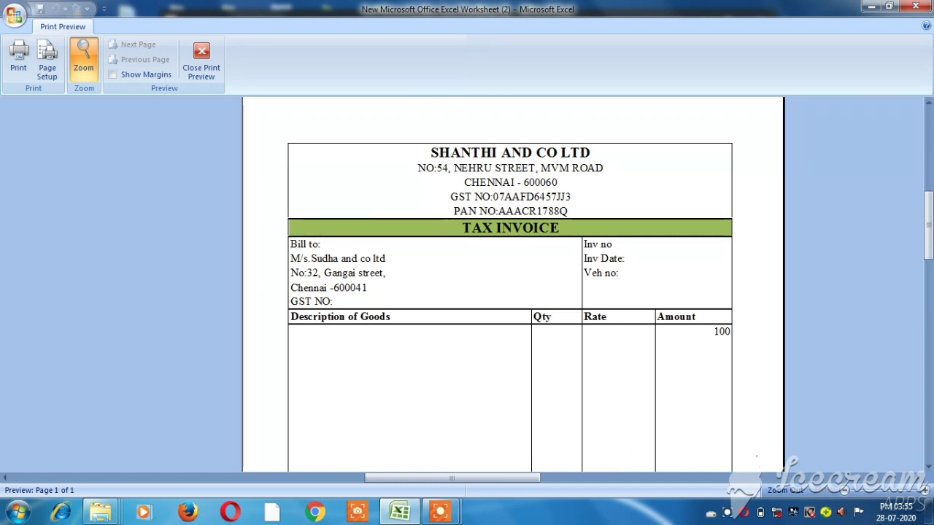
{"action": "scroll", "coordinate": [511, 292], "scroll_direction": "down", "scroll_amount": 1}
{"action": "scroll", "coordinate": [511, 292], "scroll_direction": "down", "scroll_amount": 2}
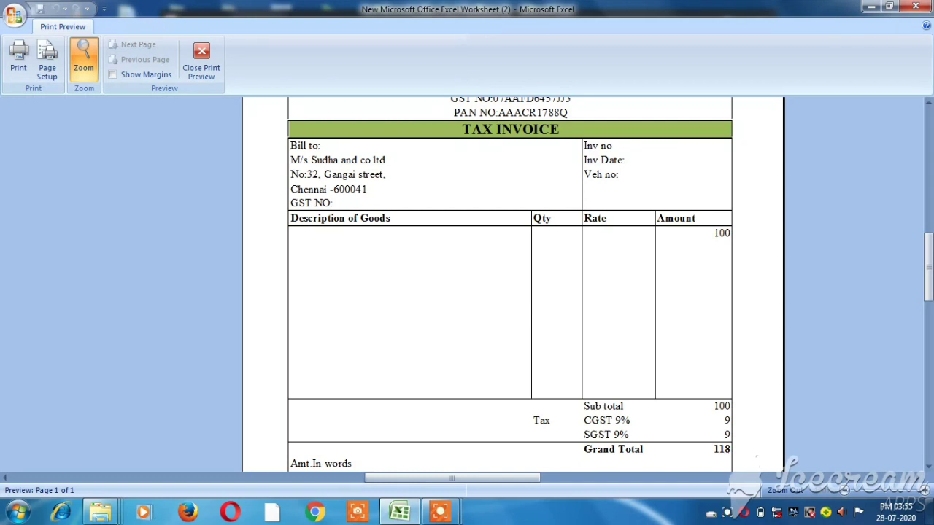
{"action": "scroll", "coordinate": [511, 292], "scroll_direction": "down", "scroll_amount": 1}
{"action": "scroll", "coordinate": [511, 291], "scroll_direction": "down", "scroll_amount": 3}
{"action": "scroll", "coordinate": [510, 292], "scroll_direction": "down", "scroll_amount": 2}
{"action": "scroll", "coordinate": [511, 292], "scroll_direction": "up", "scroll_amount": 1}
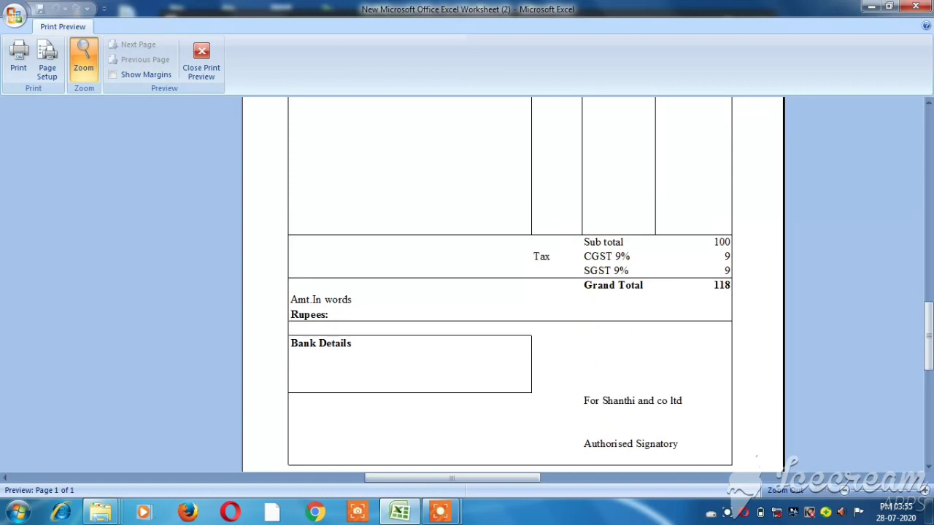
{"action": "scroll", "coordinate": [511, 292], "scroll_direction": "up", "scroll_amount": 1}
{"action": "scroll", "coordinate": [511, 292], "scroll_direction": "up", "scroll_amount": 5}
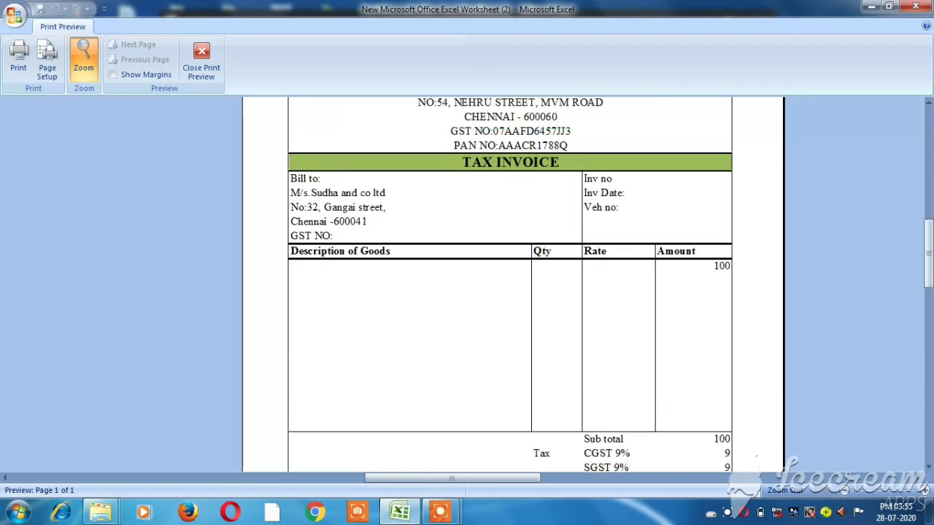
{"action": "scroll", "coordinate": [511, 292], "scroll_direction": "up", "scroll_amount": 3}
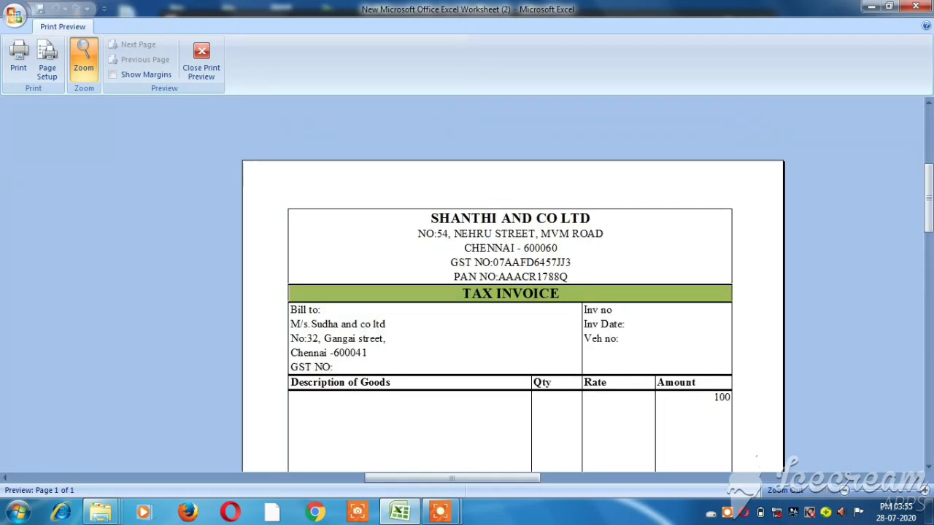
{"action": "key", "text": "Escape"}
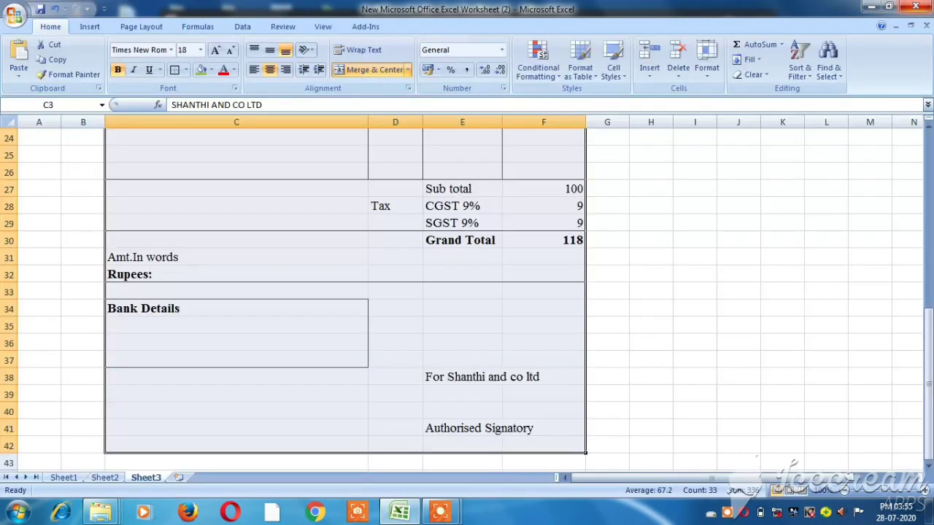